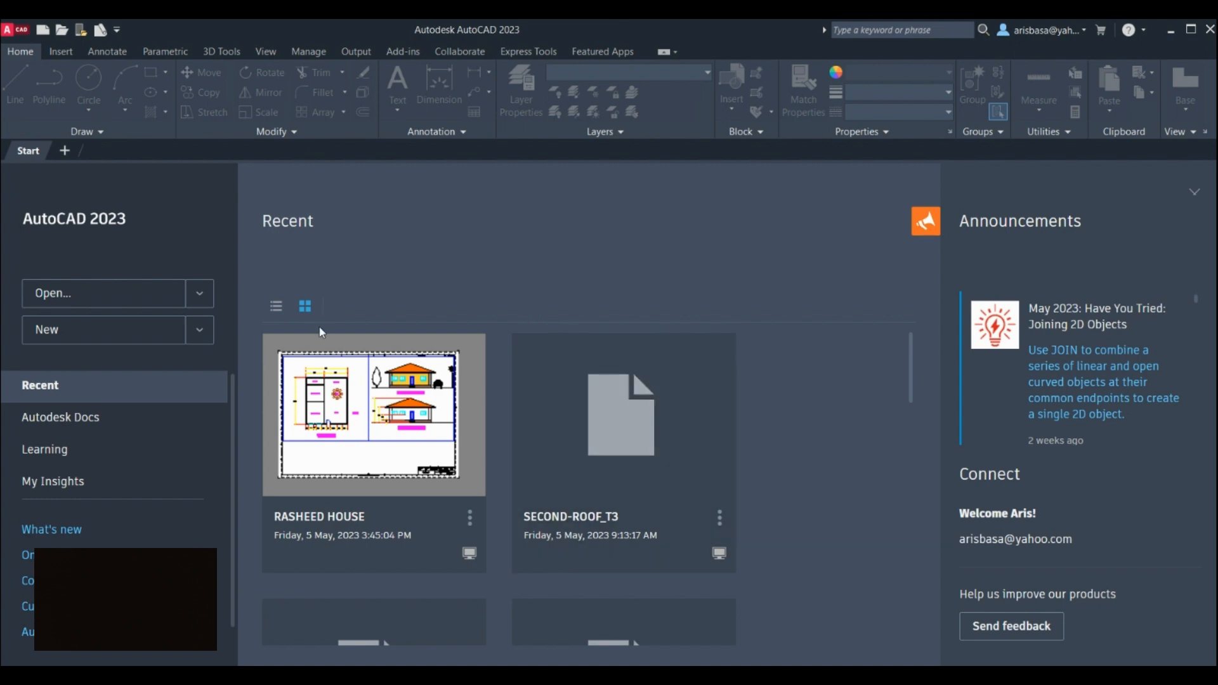
Create a new drawing and switch it from the ISO A1 layout to model space.
left_click(64, 151)
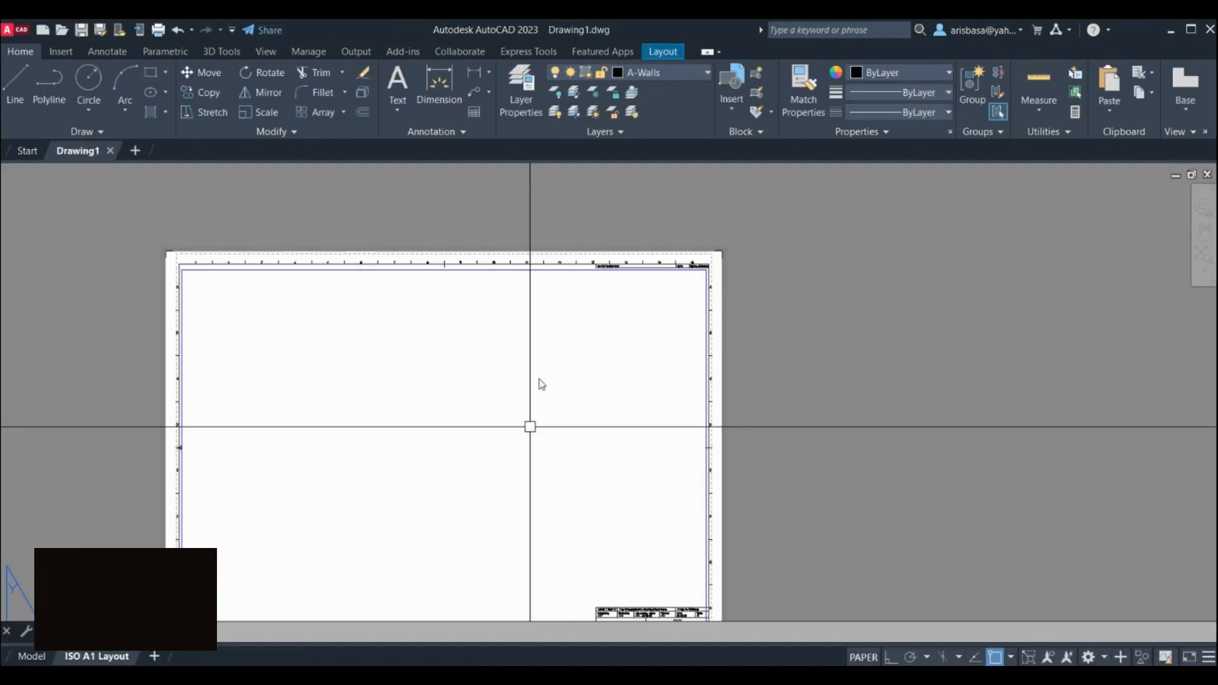
middle_click_drag(528, 473, 669, 389)
scroll(697, 398, "down", 2)
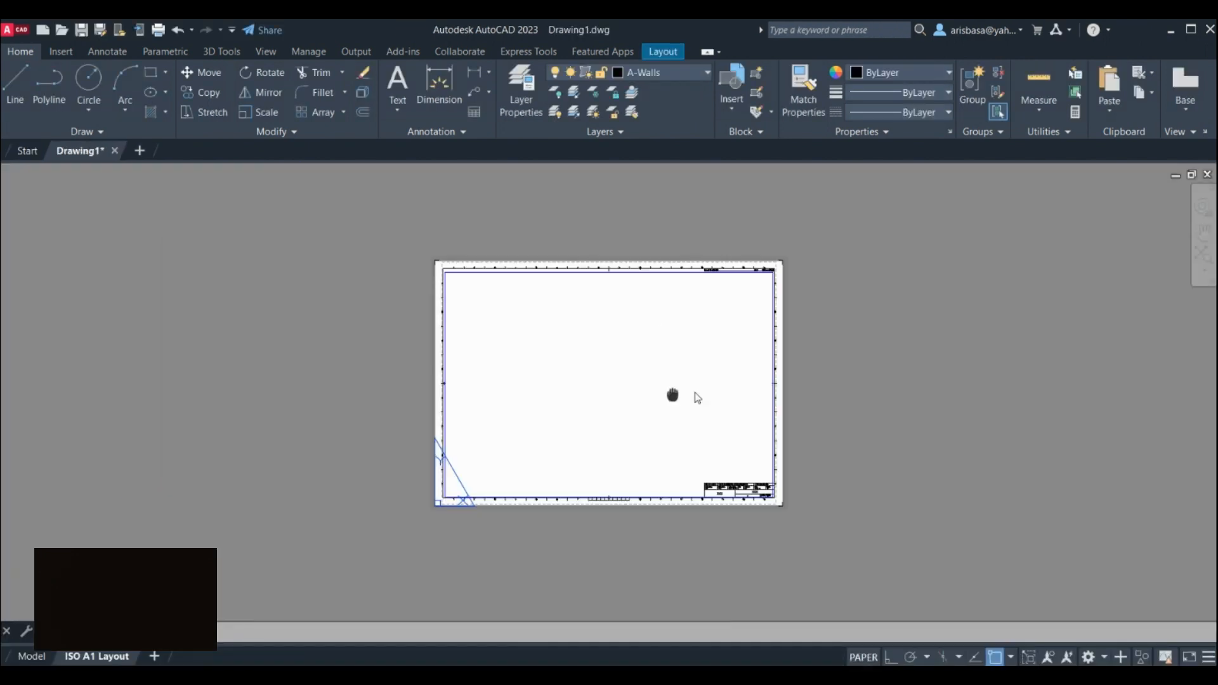
left_click(25, 657)
middle_click_drag(579, 387, 456, 382)
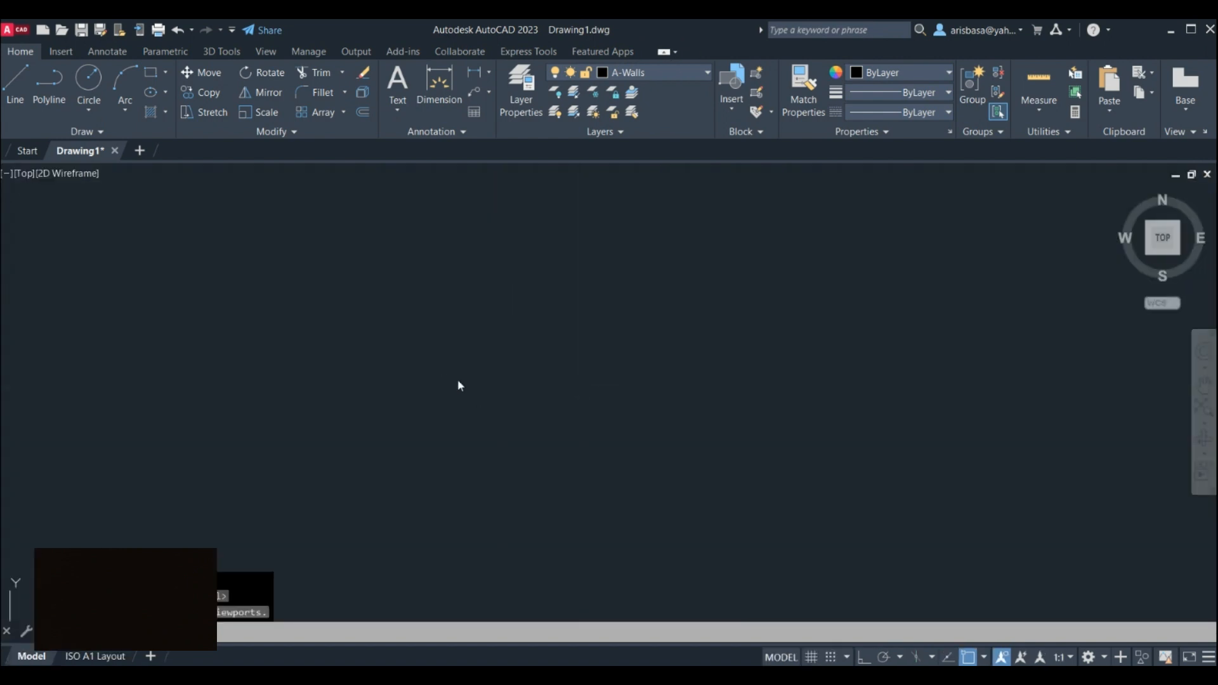
middle_click_drag(657, 386, 613, 381)
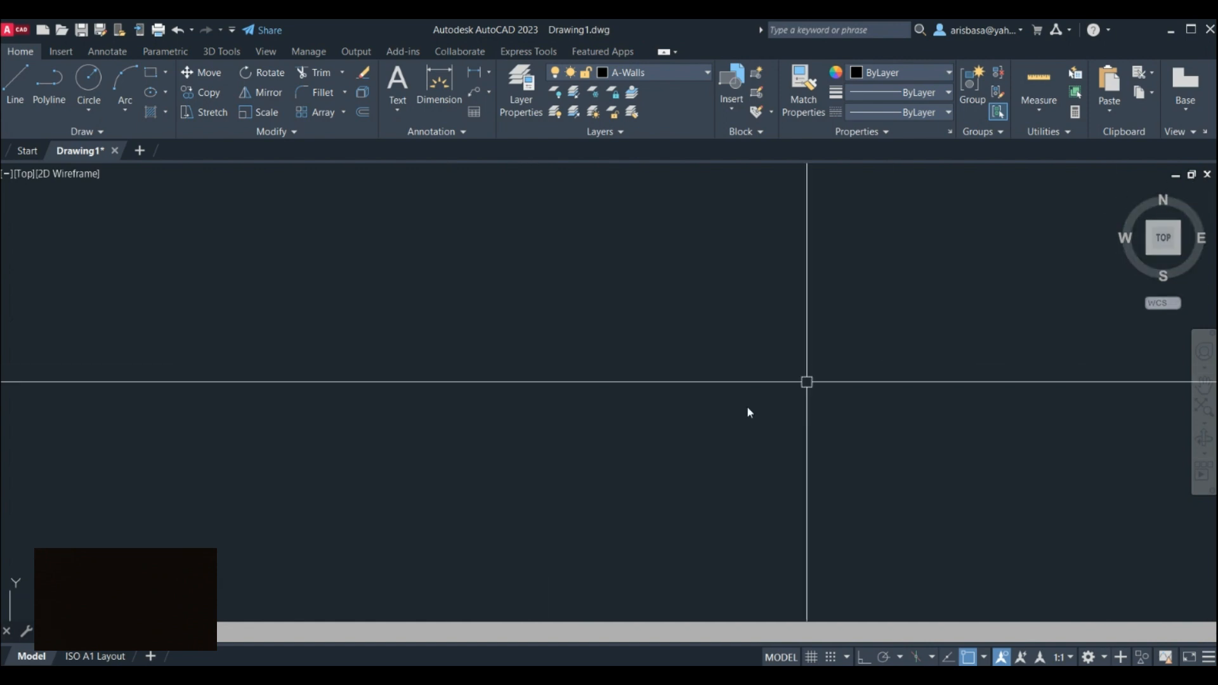
Set the model view to SE Isometric, with the origin in the lower part of the drawing area.
left_click(1177, 253)
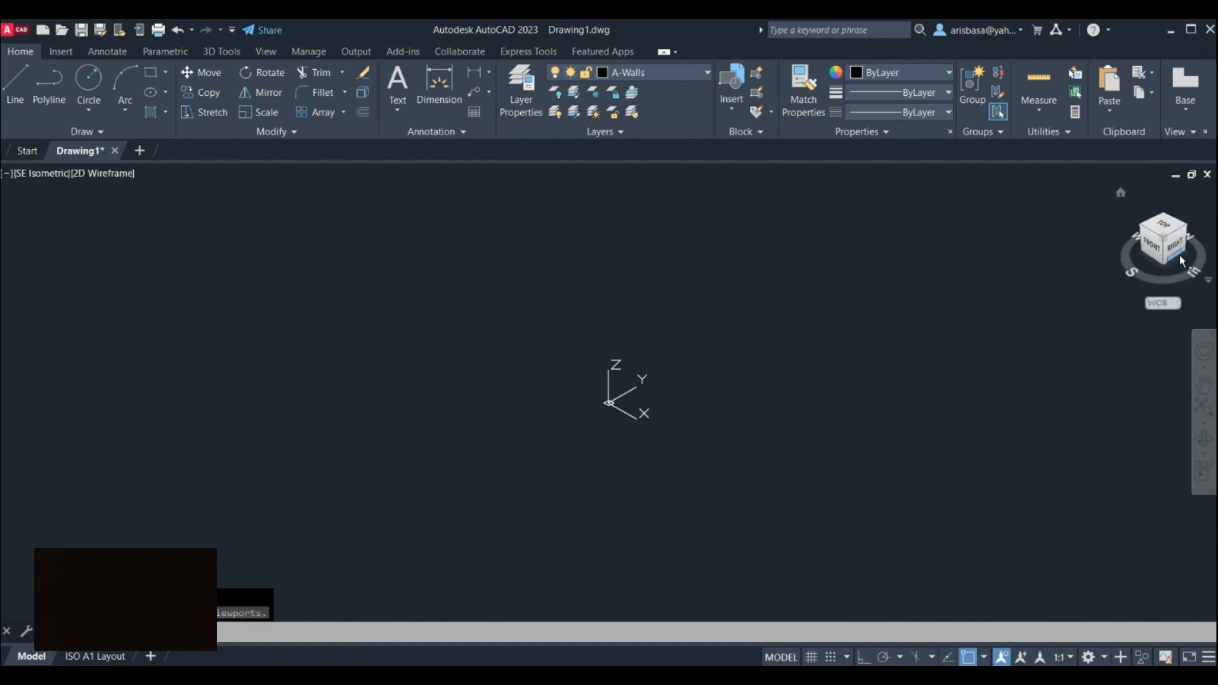
middle_click_drag(778, 421, 657, 489)
scroll(677, 467, "down", 2)
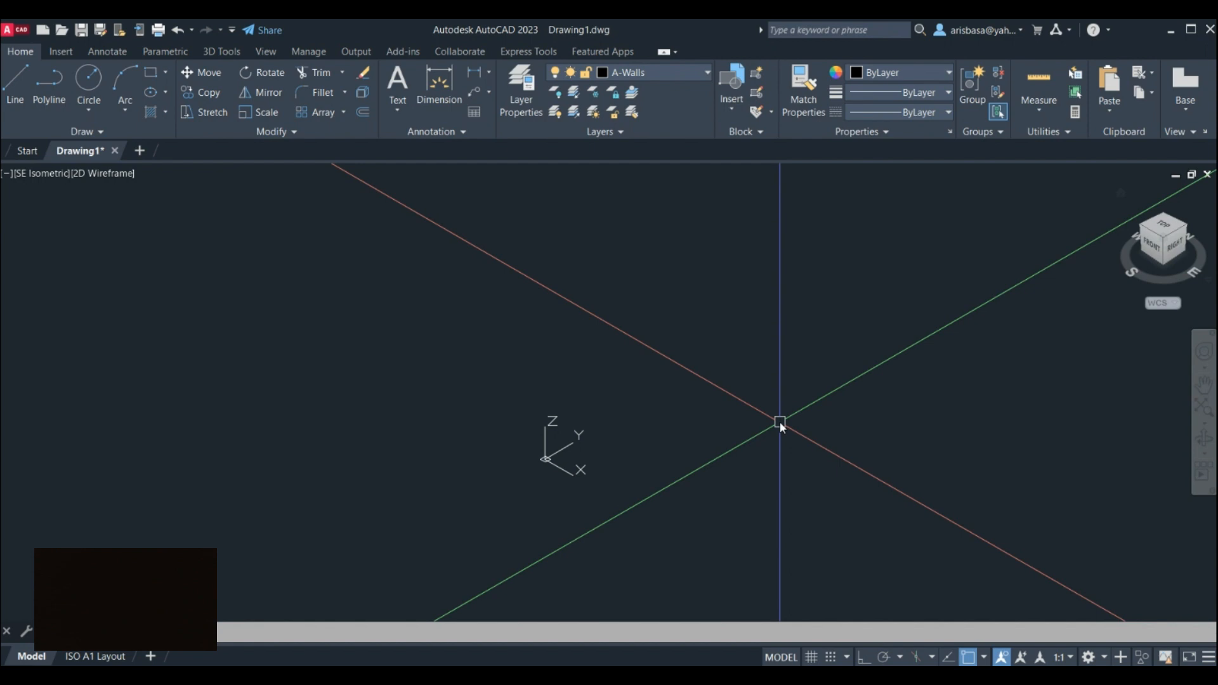
middle_click_drag(786, 423, 367, 457)
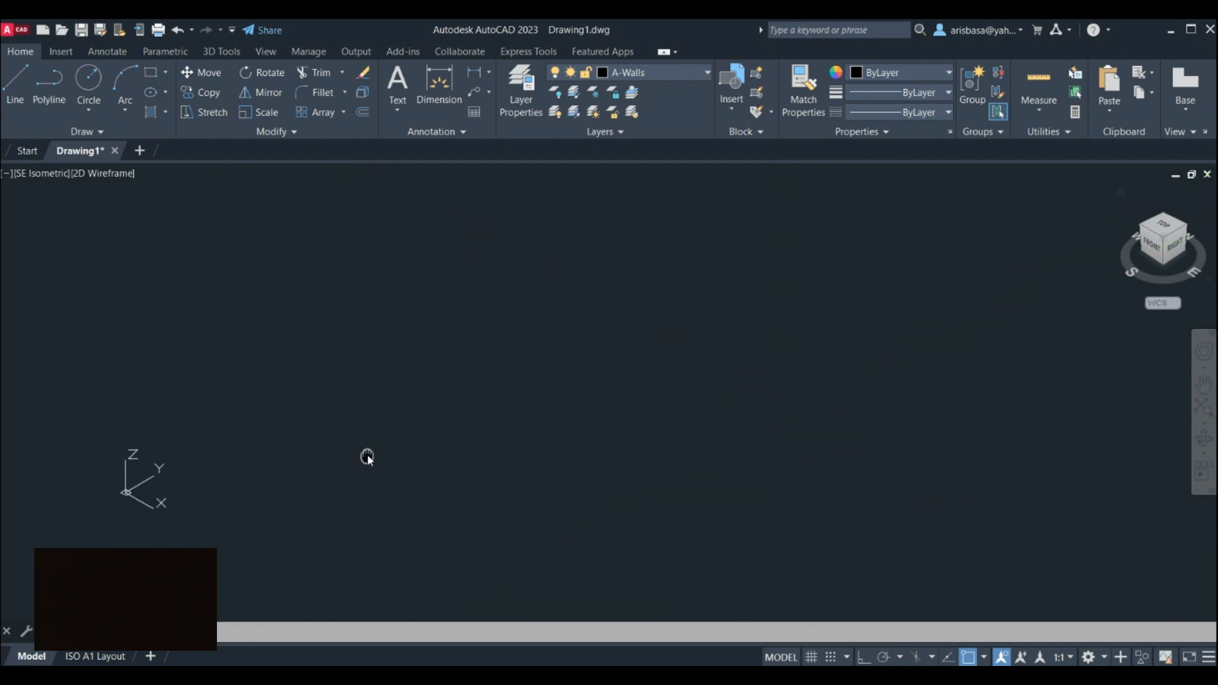
mouse_move(669, 330)
middle_mouse_down()
mouse_move(717, 211)
mouse_move(551, 310)
middle_mouse_up()
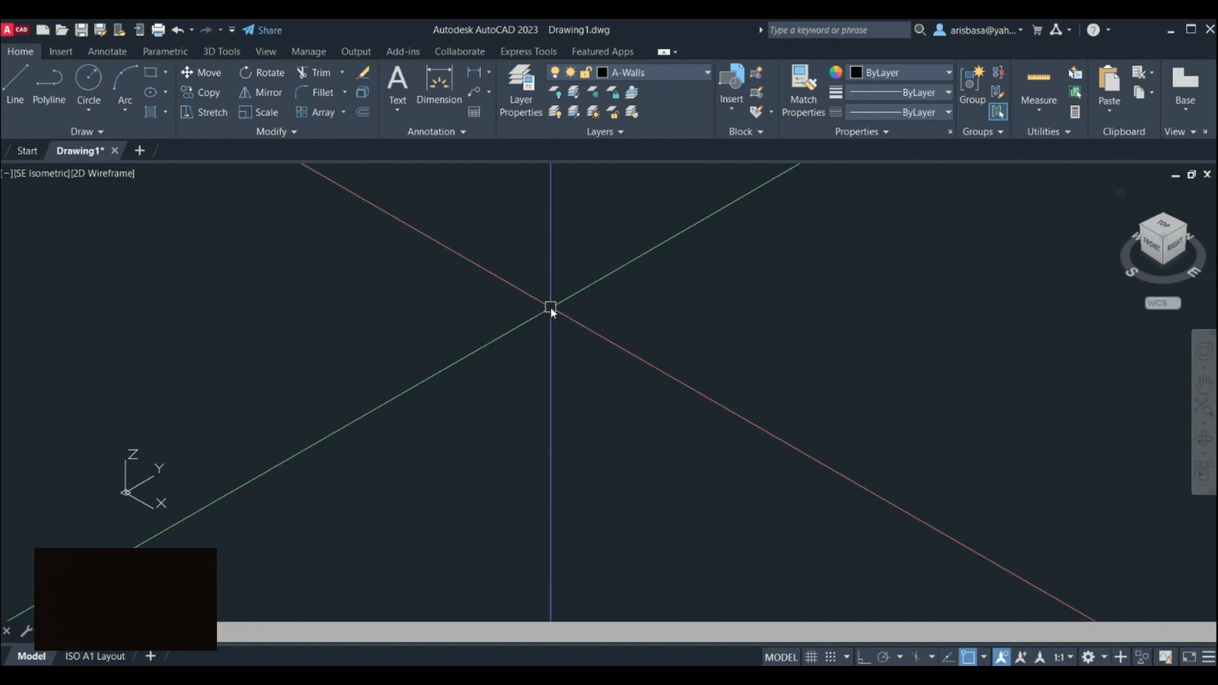
mouse_move(551, 307)
middle_mouse_down()
mouse_move(475, 408)
mouse_move(516, 440)
mouse_move(514, 416)
middle_mouse_up()
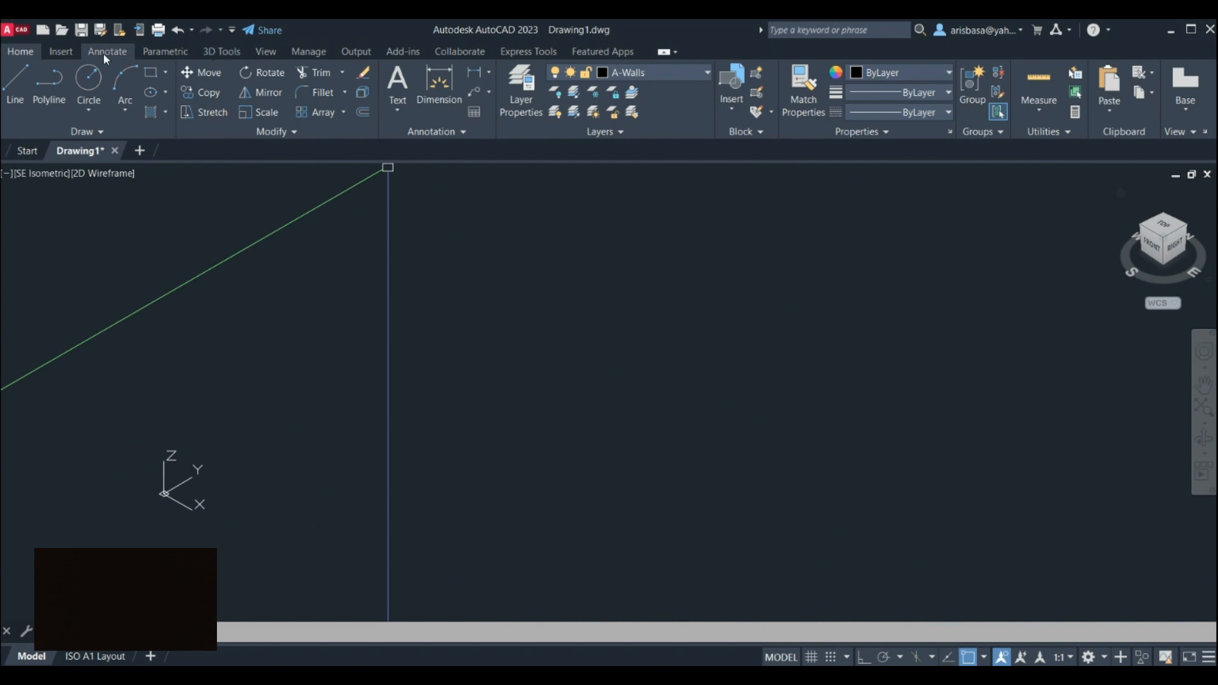
Bring up the 3D Tools commands and review the ribbon's tool palette group and display options, checking that 3D Tools is enabled.
left_click(222, 52)
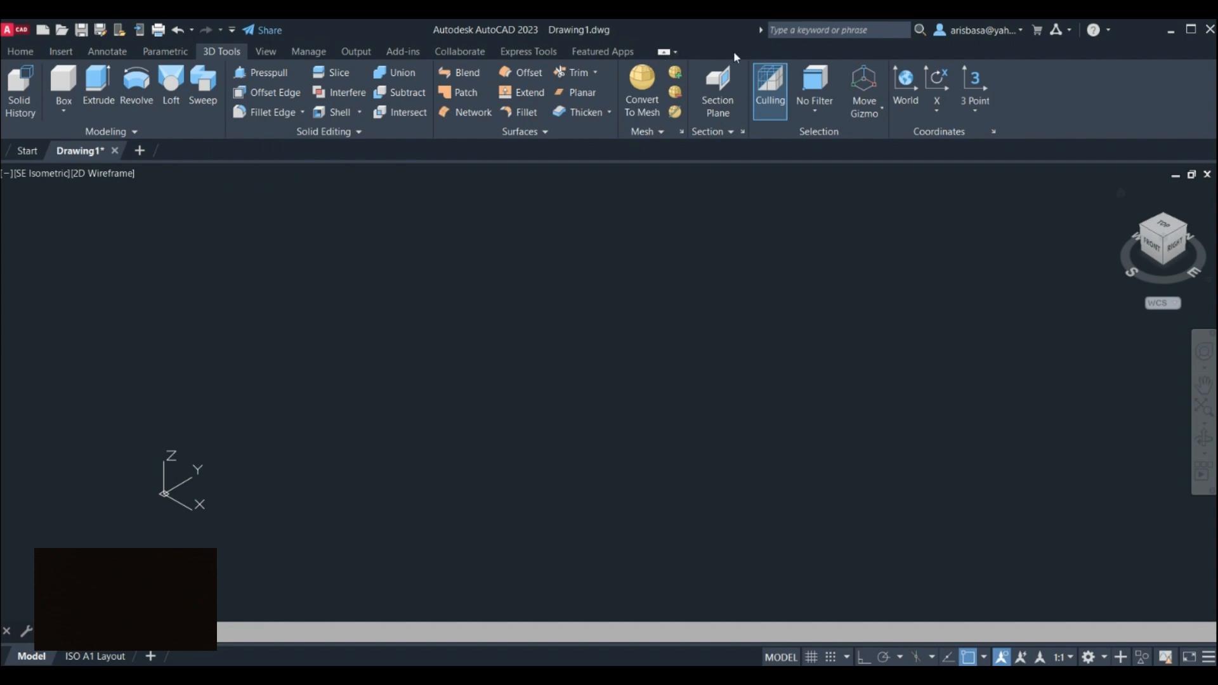
right_click(1029, 94)
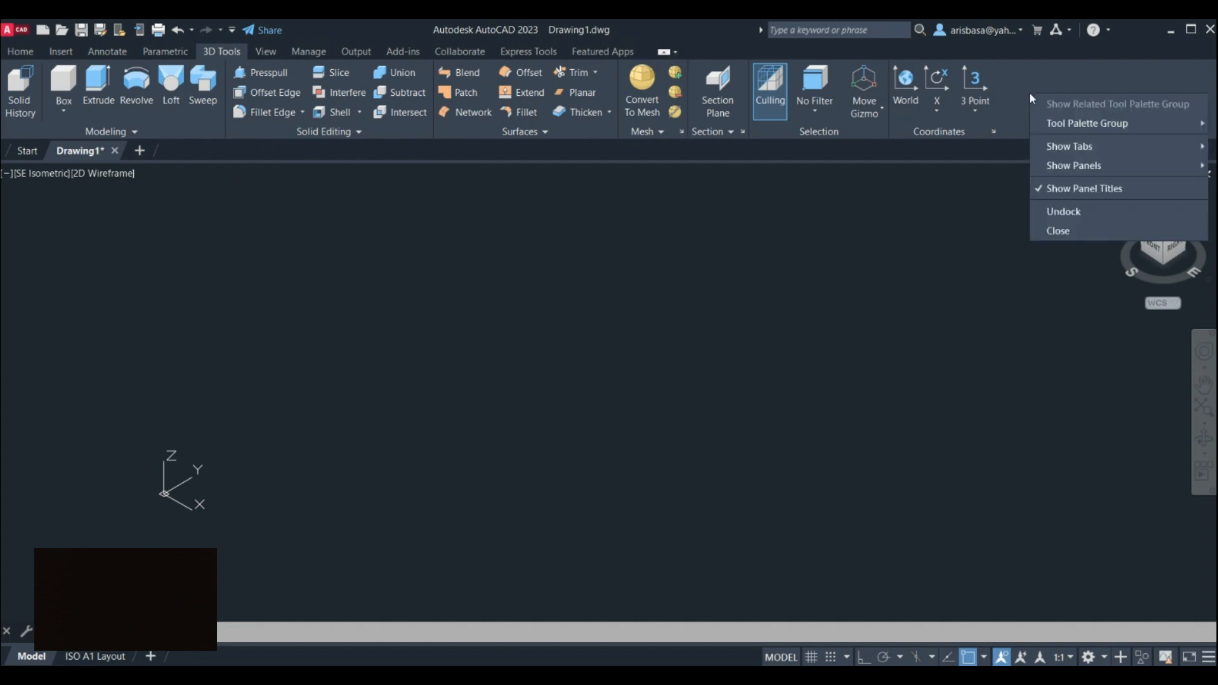
mouse_move(1049, 126)
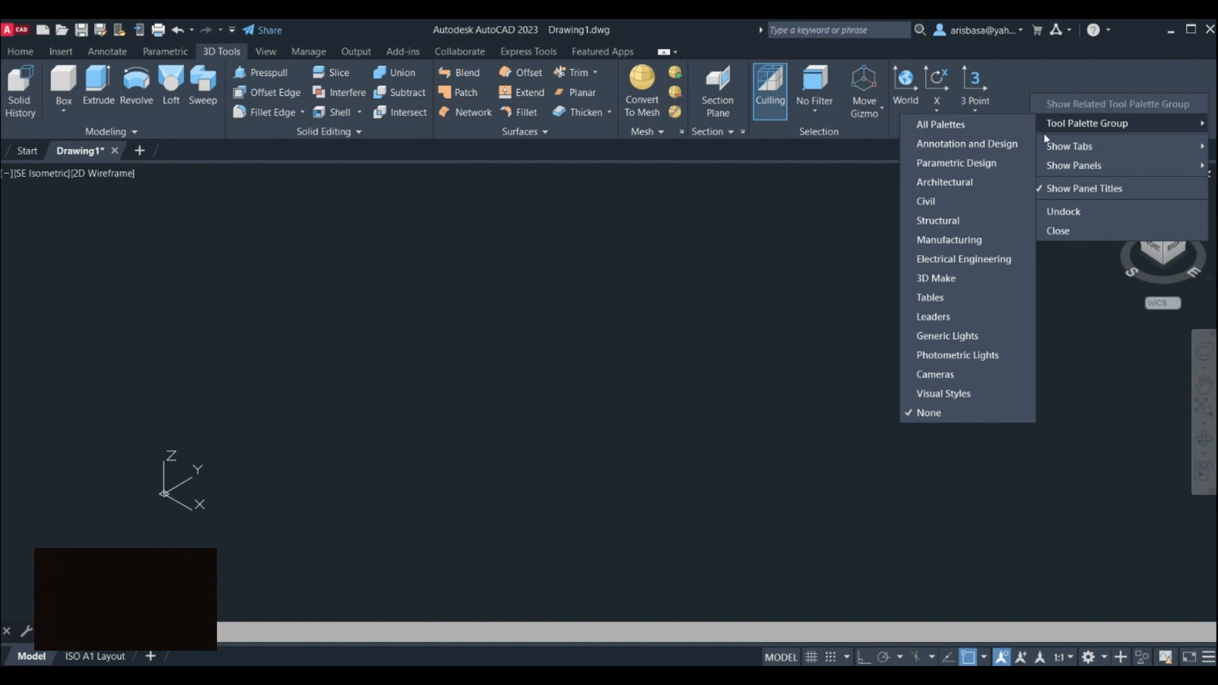
mouse_move(1057, 149)
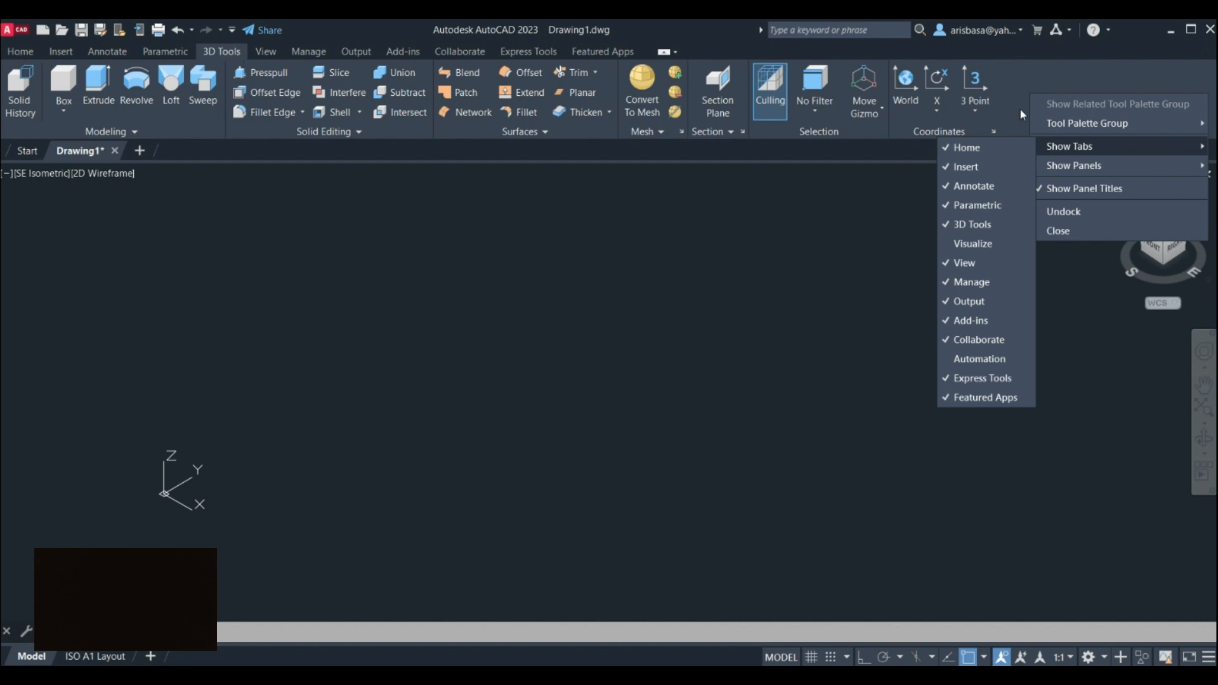
left_click(1038, 77)
right_click(1043, 83)
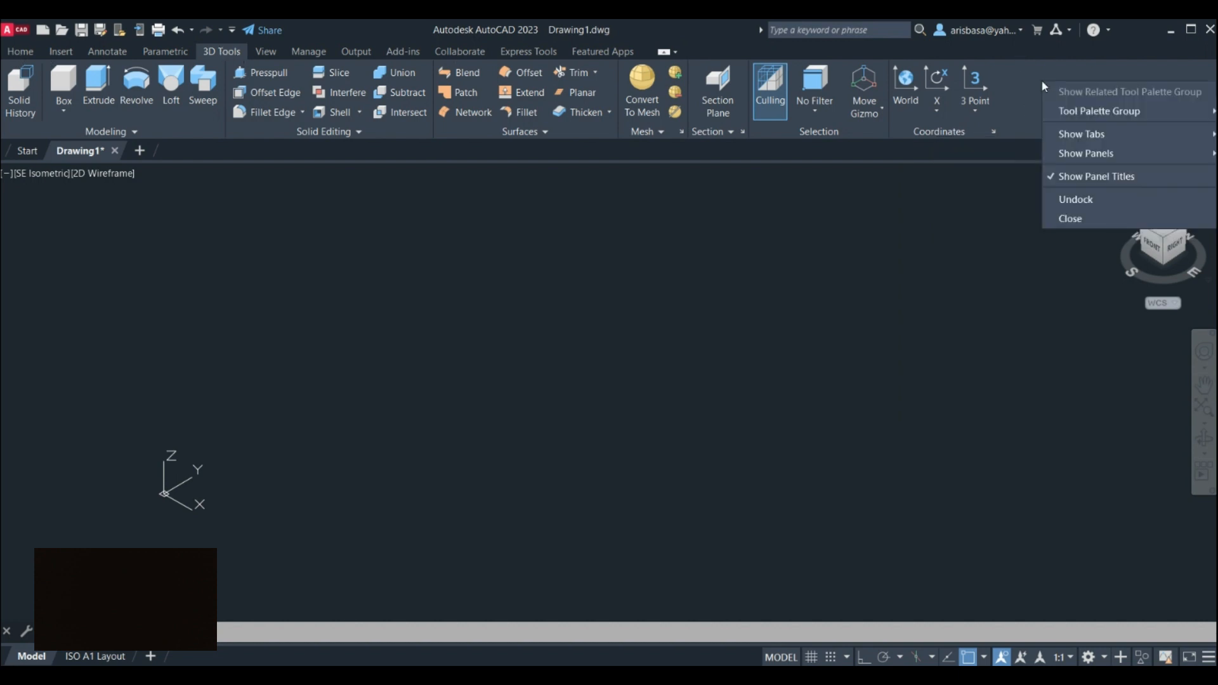
right_click(1050, 70)
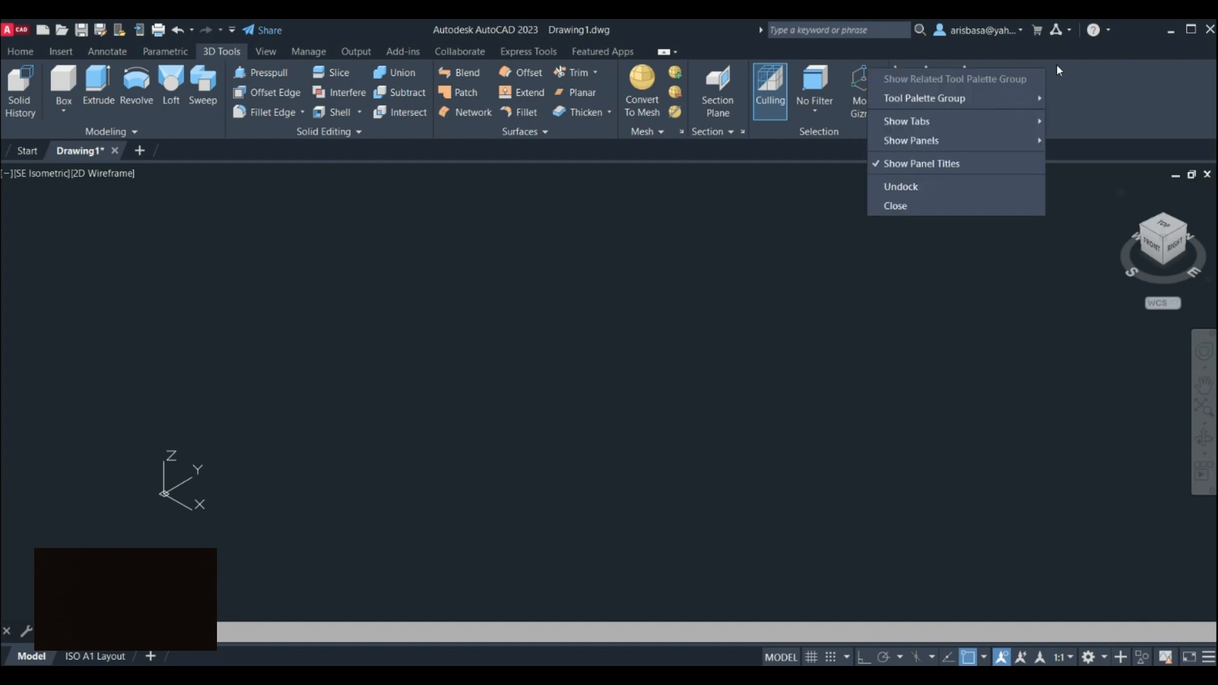
mouse_move(980, 130)
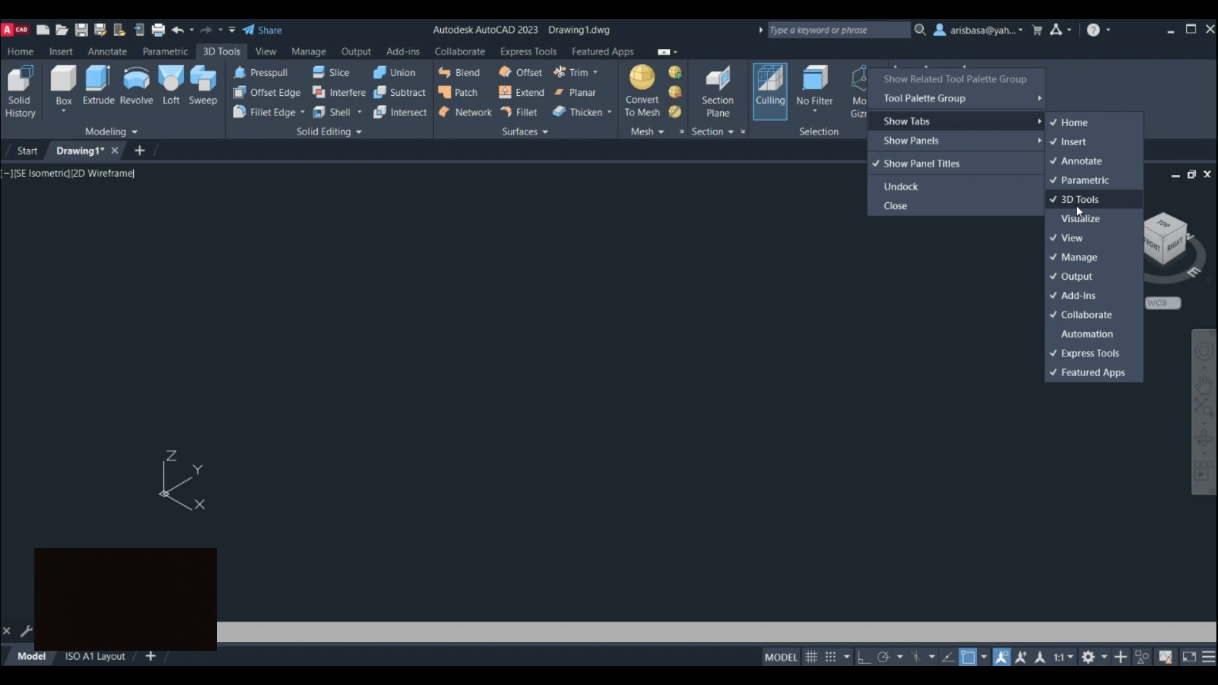
left_click(420, 403)
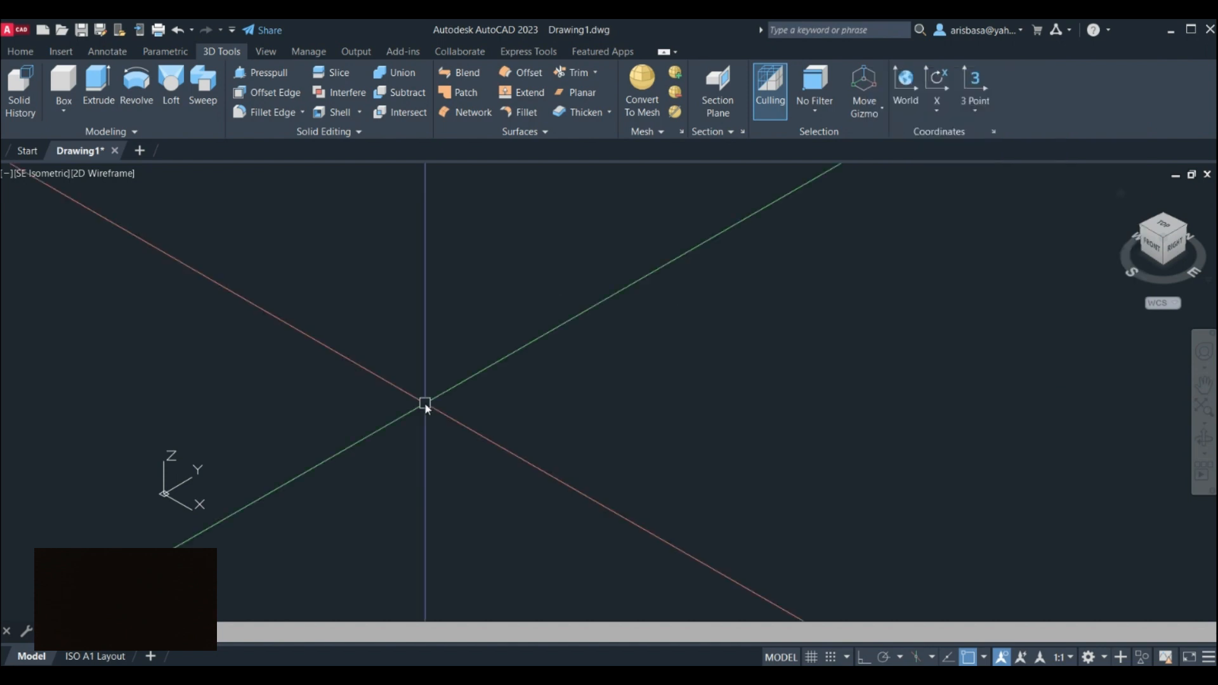
Draw a solid box with a freely placed rectangular base near the origin and a height of about 3.2 units.
middle_click_drag(489, 410, 478, 440)
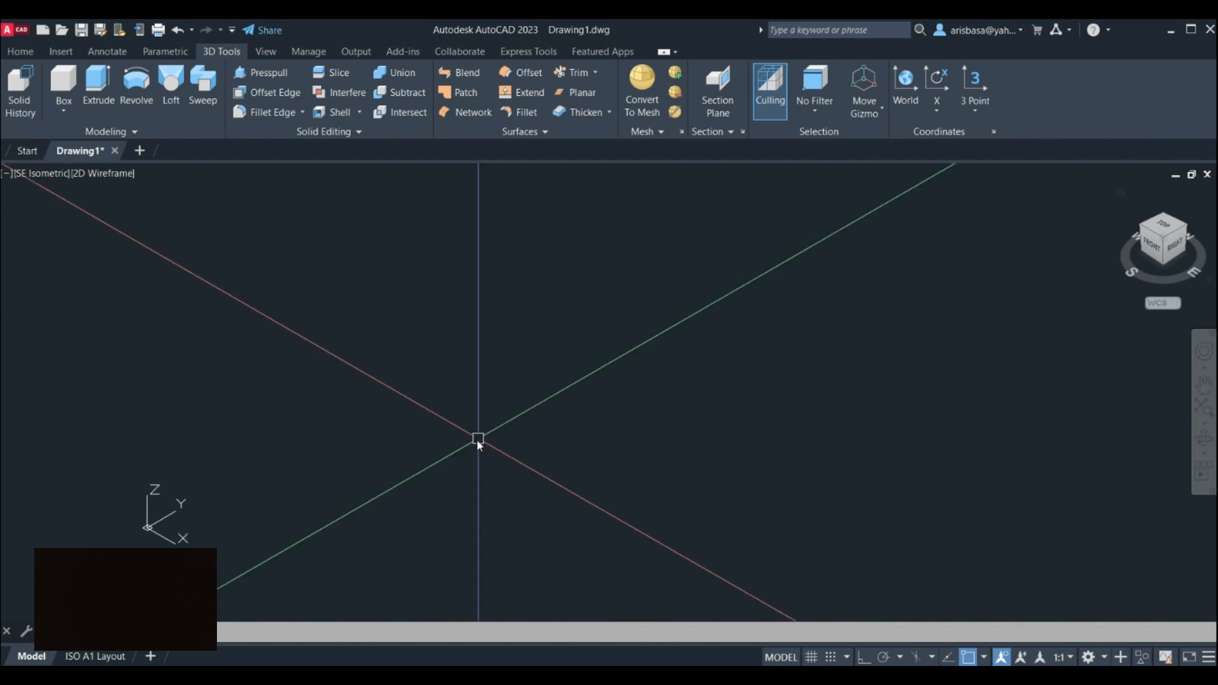
scroll(444, 403, "down", 2)
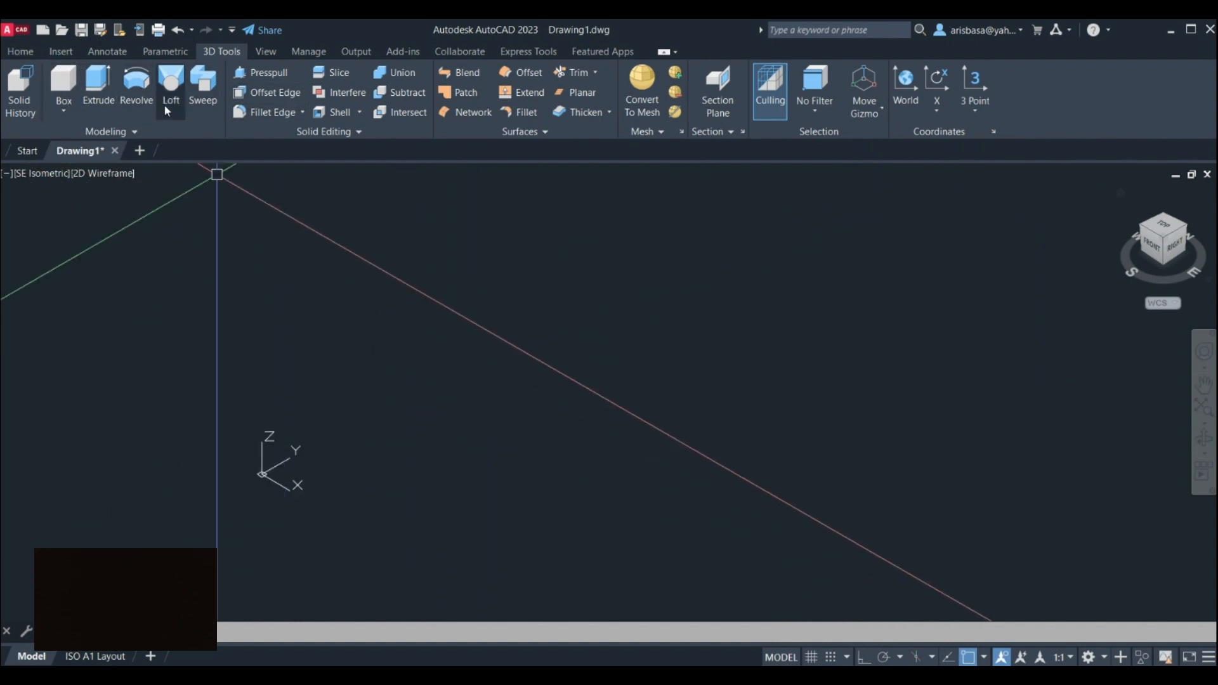
left_click(65, 113)
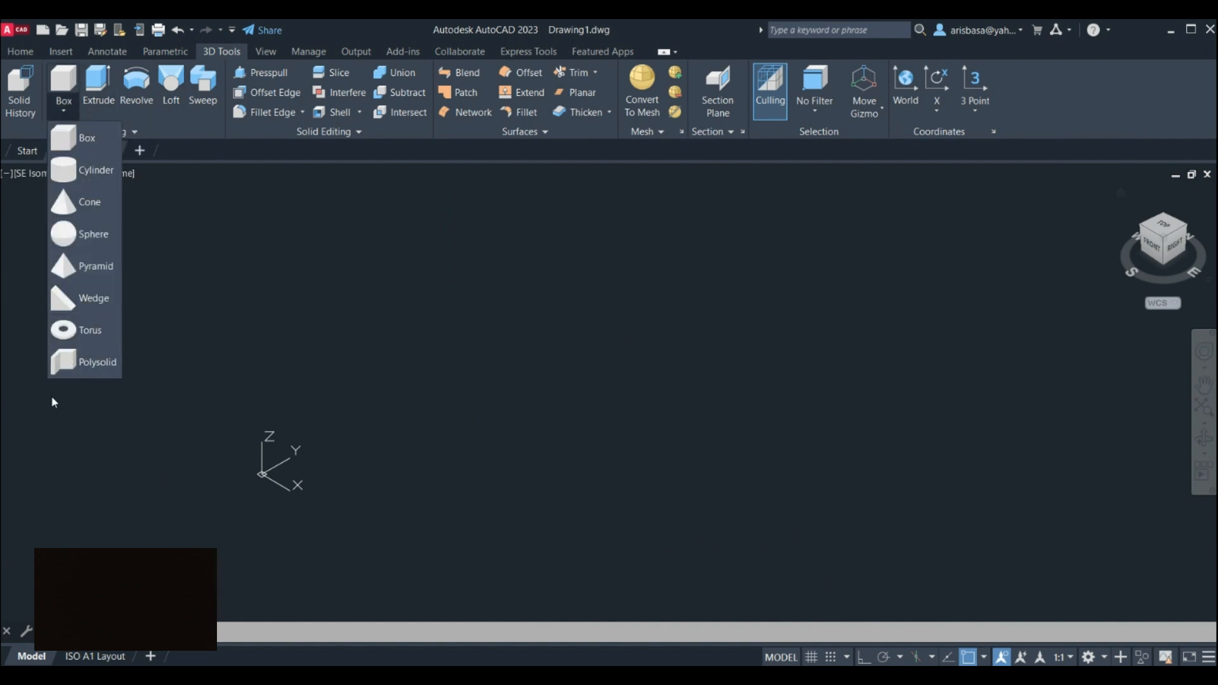
left_click(81, 145)
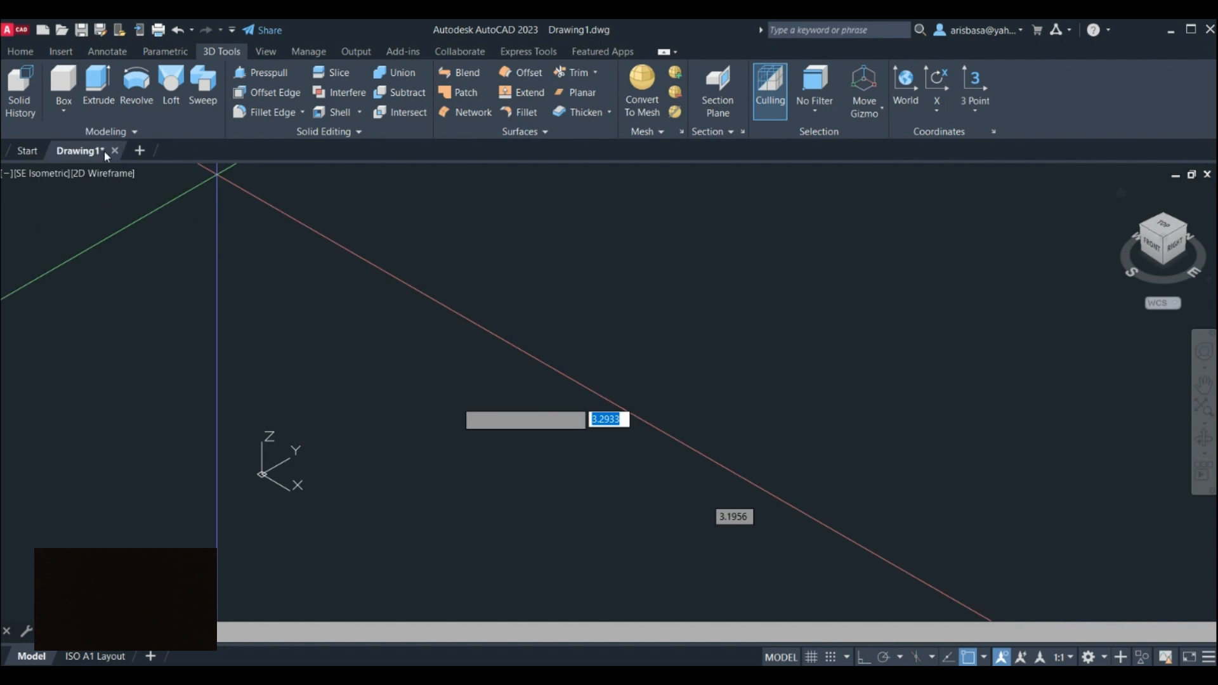
left_click(475, 506)
left_click(708, 474)
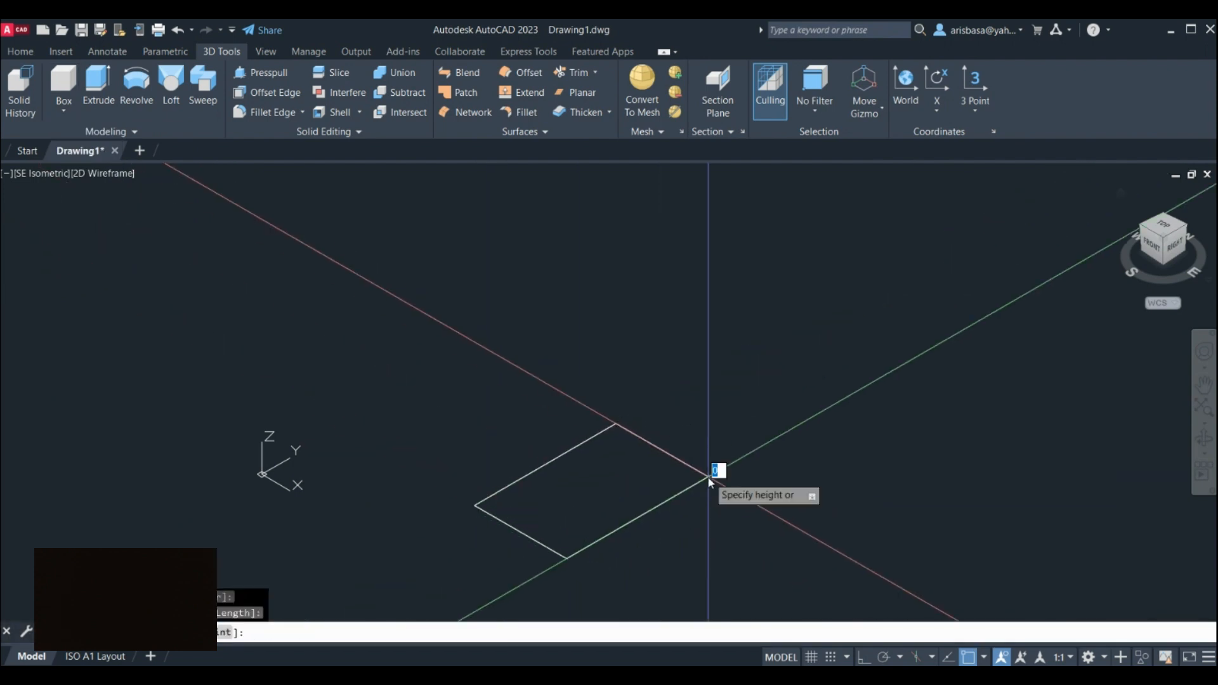
left_click(709, 325)
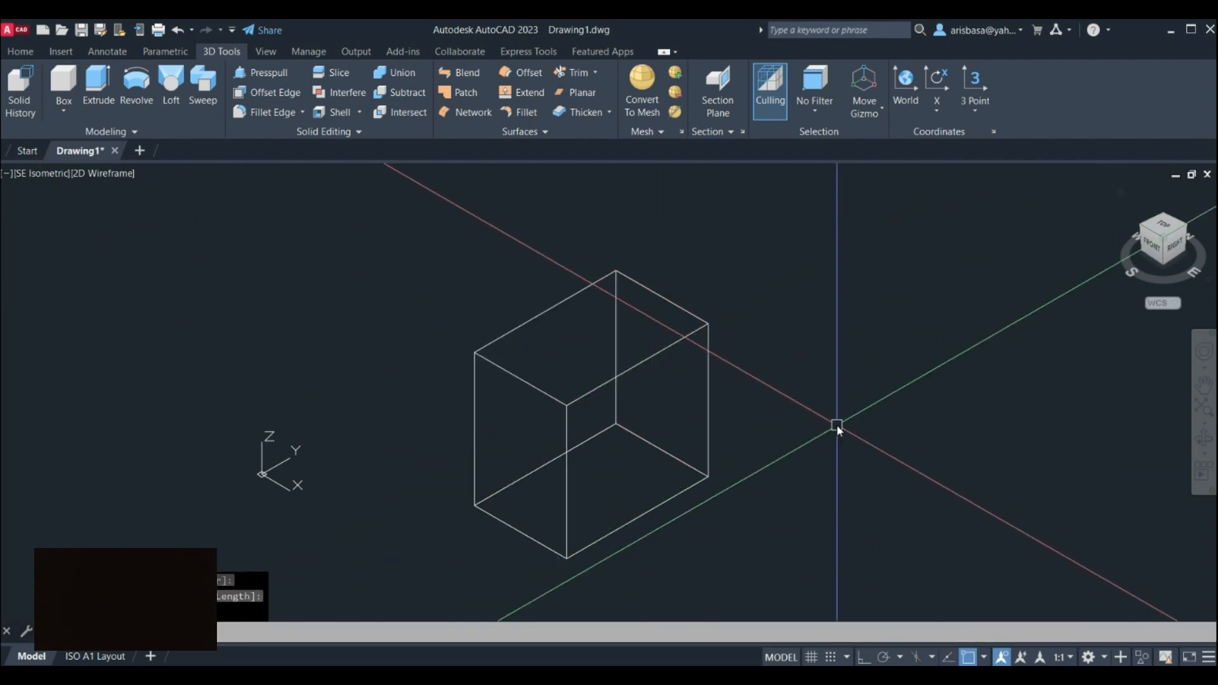
Change the visual style from wireframe to Shaded with edges (Fast) so the box displays as a shaded solid.
scroll(799, 396, "up", 4)
middle_click_drag(773, 388, 798, 391)
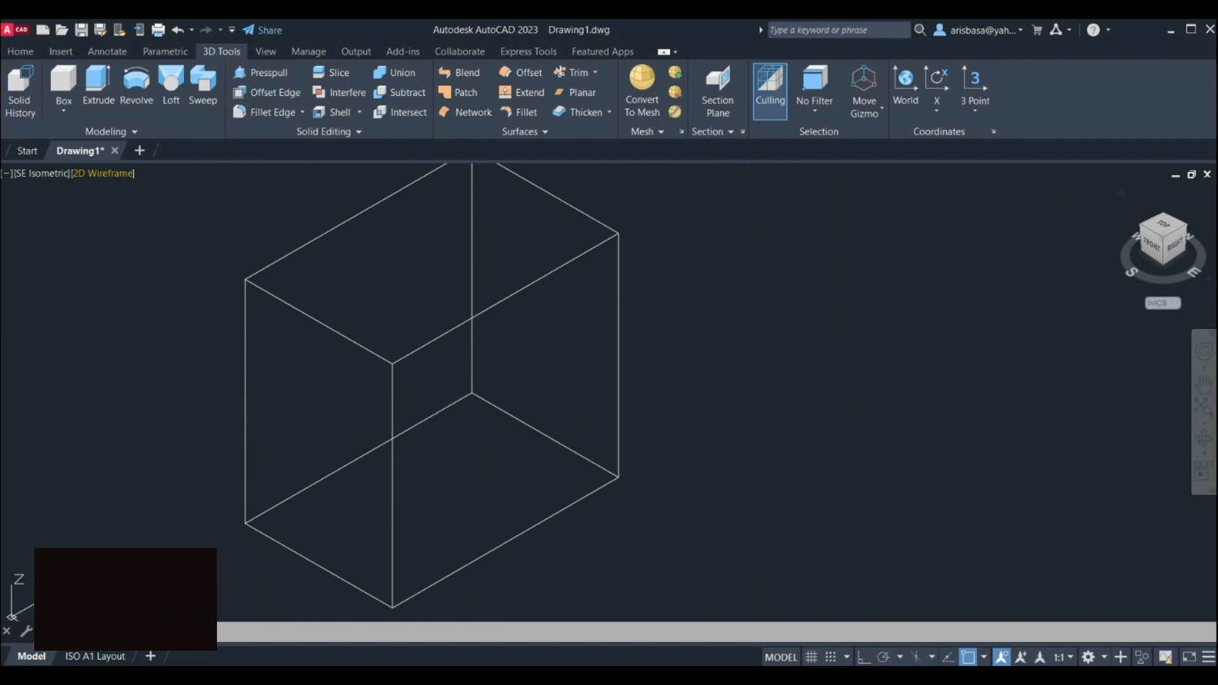
left_click(166, 305)
scroll(756, 373, "down", 4)
mouse_move(743, 373)
middle_mouse_down()
mouse_move(598, 374)
mouse_move(611, 378)
middle_mouse_up()
scroll(710, 370, "up", 3)
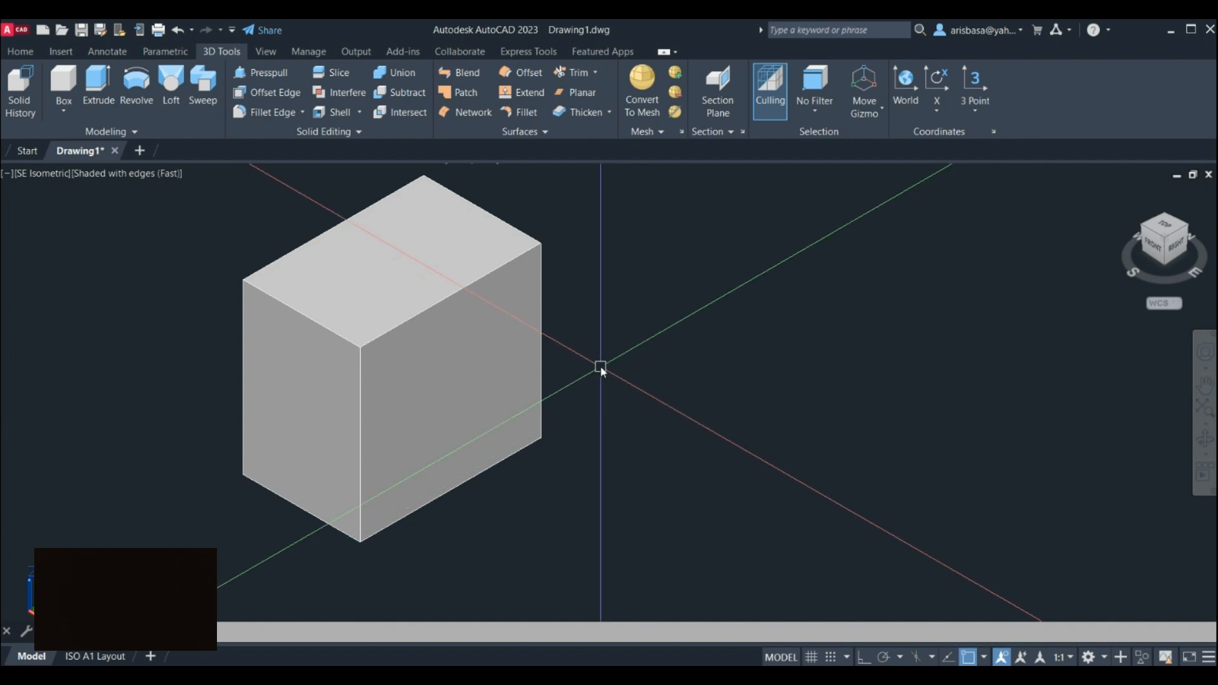
Draw a solid cylinder to the right of the box with a radius of about 1.27 units, roughly as tall as the box.
left_click(64, 109)
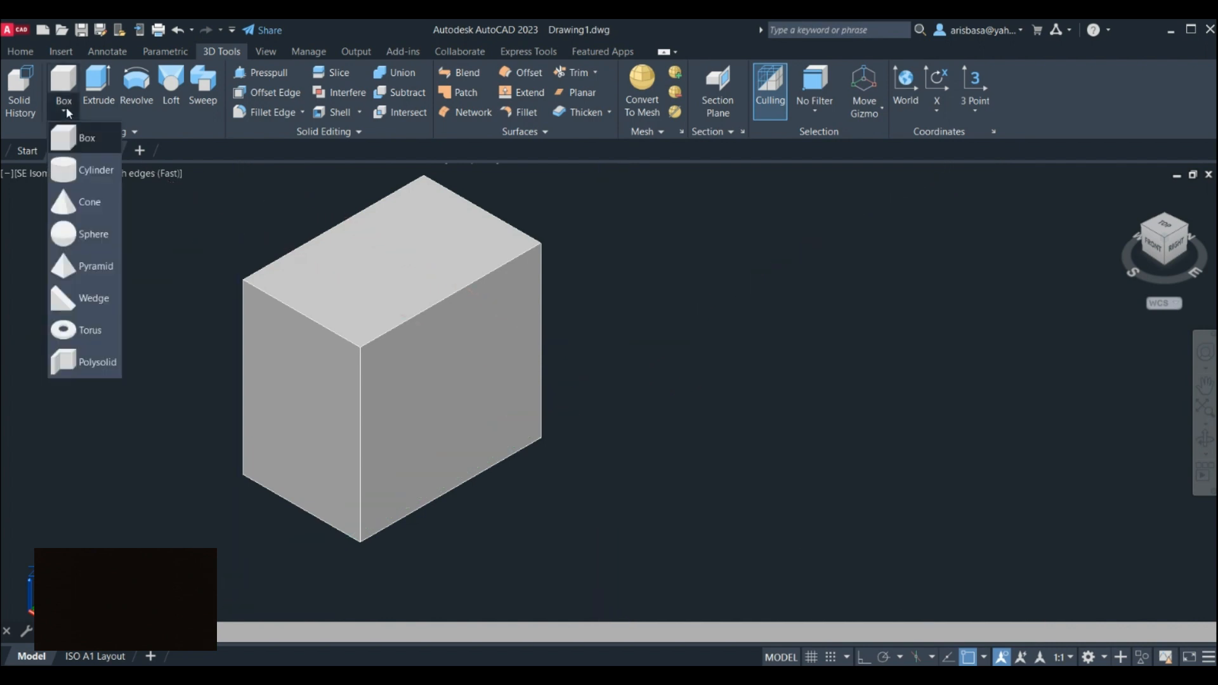
left_click(87, 171)
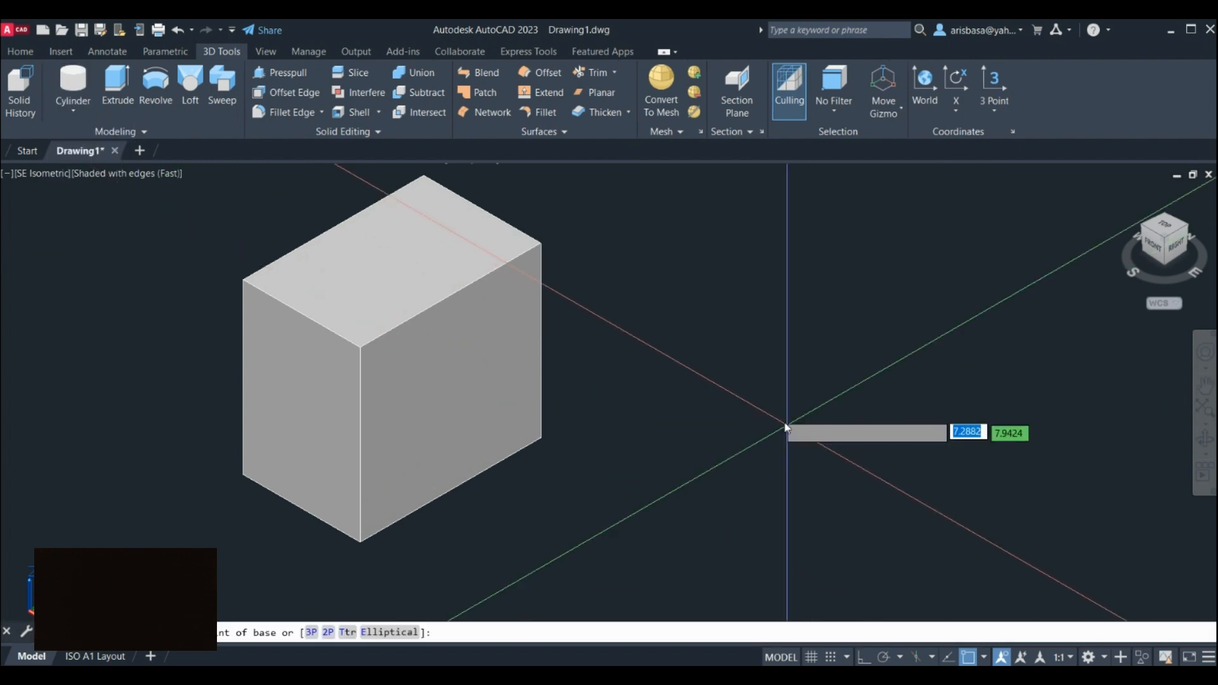
left_click(777, 414)
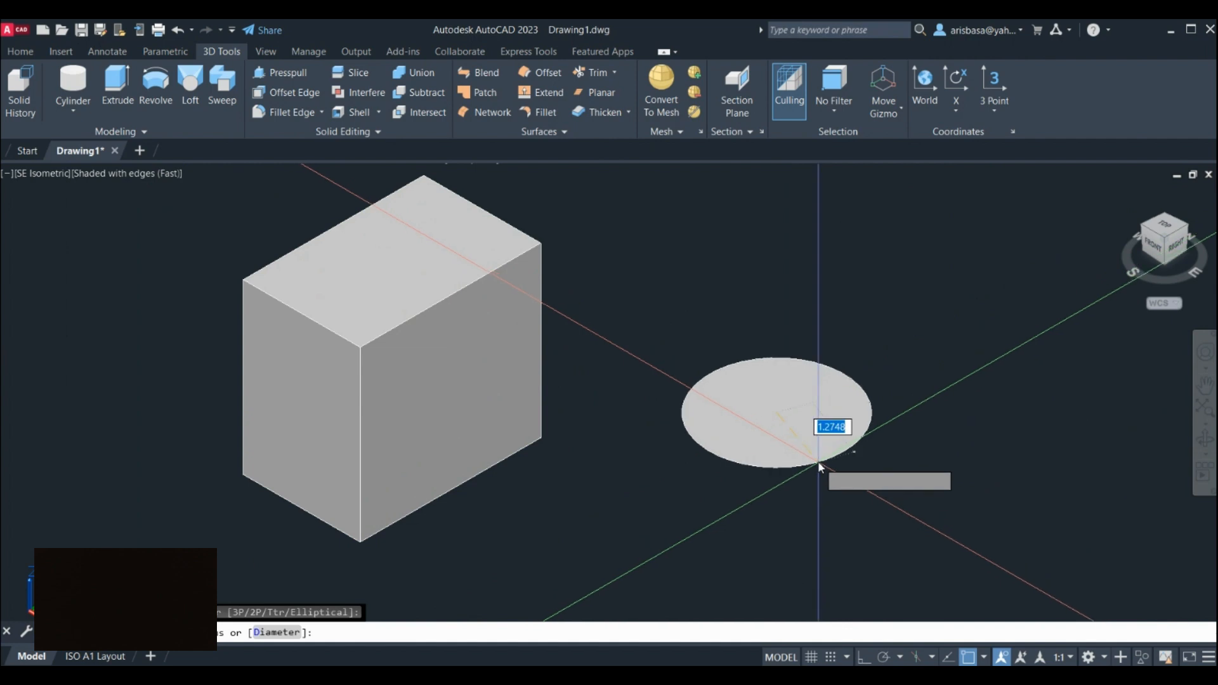
left_click(819, 467)
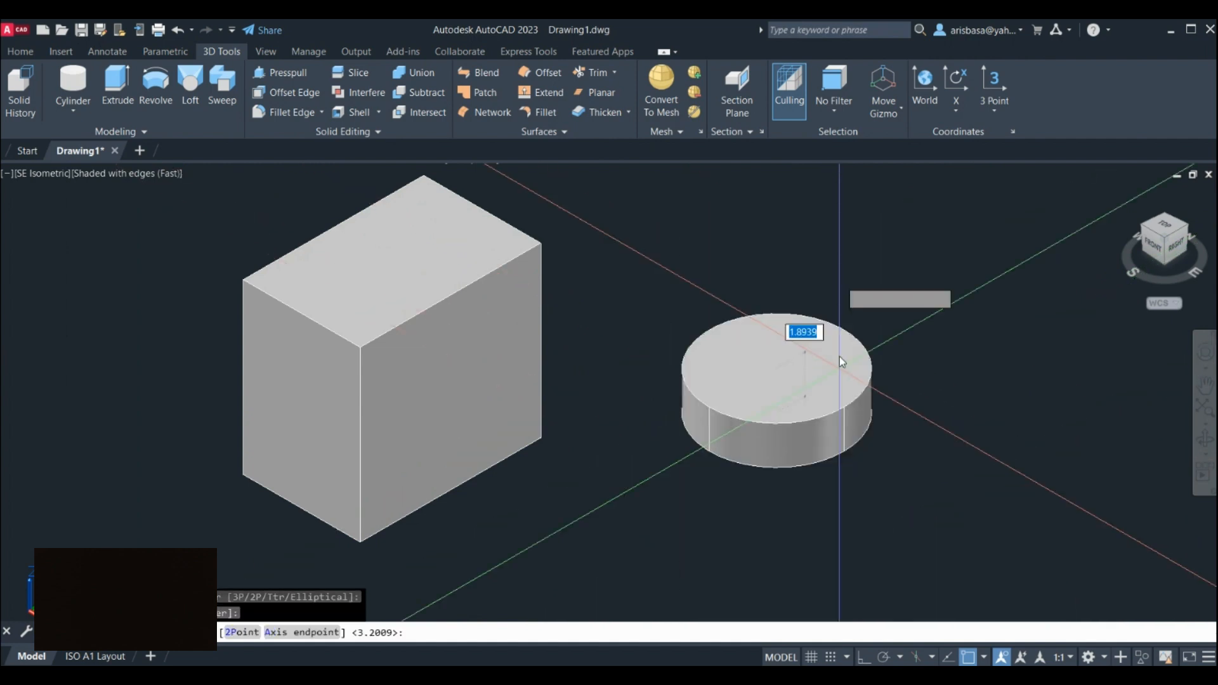
left_click(835, 215)
scroll(927, 435, "down", 3)
middle_click_drag(927, 436, 805, 430)
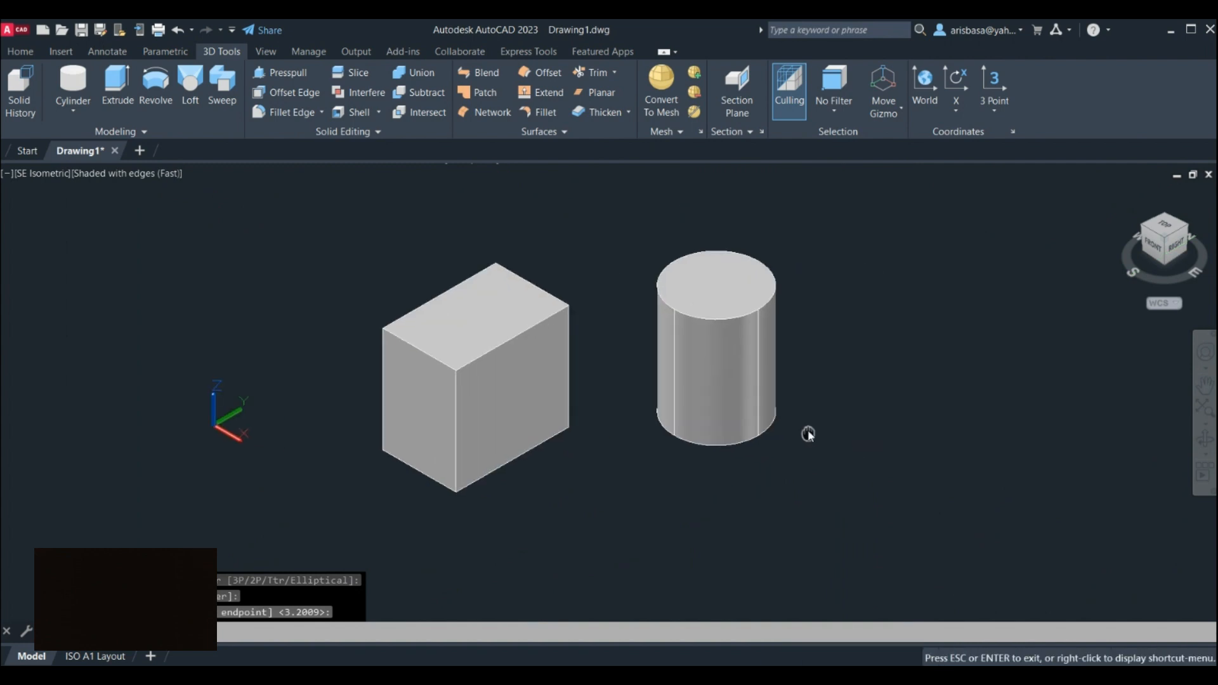
Draw a solid sphere to the right of the cylinder with a radius of about 2.44 units.
left_click(76, 115)
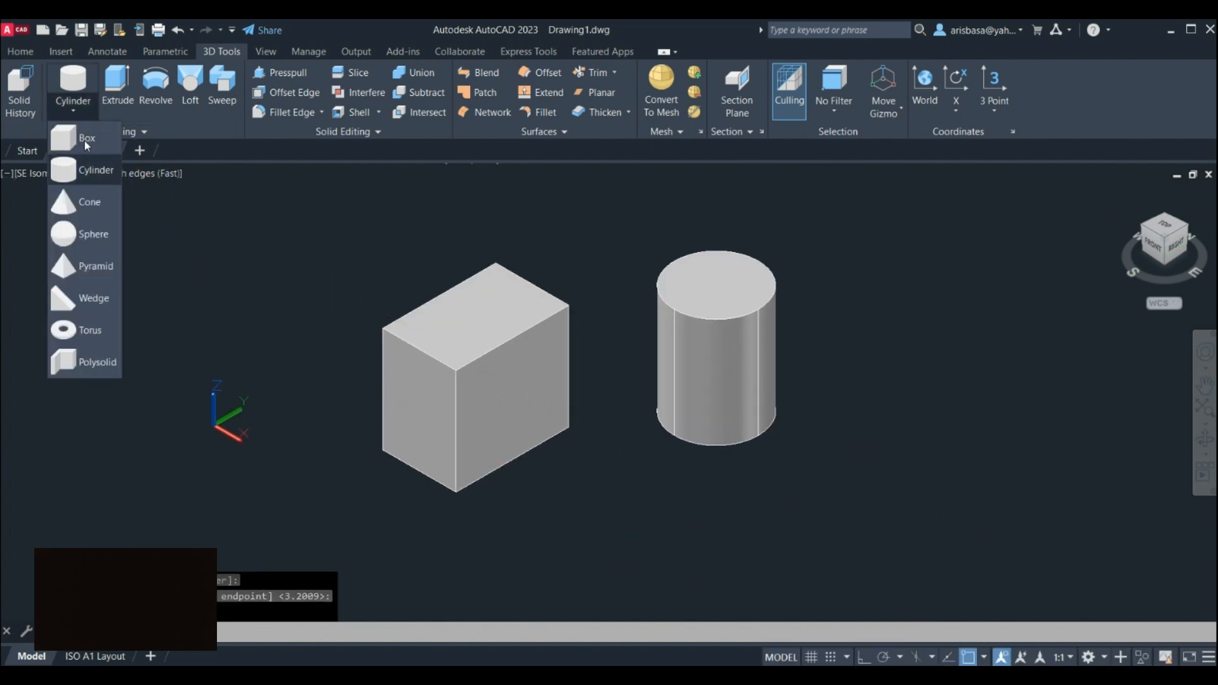
left_click(94, 240)
left_click(952, 392)
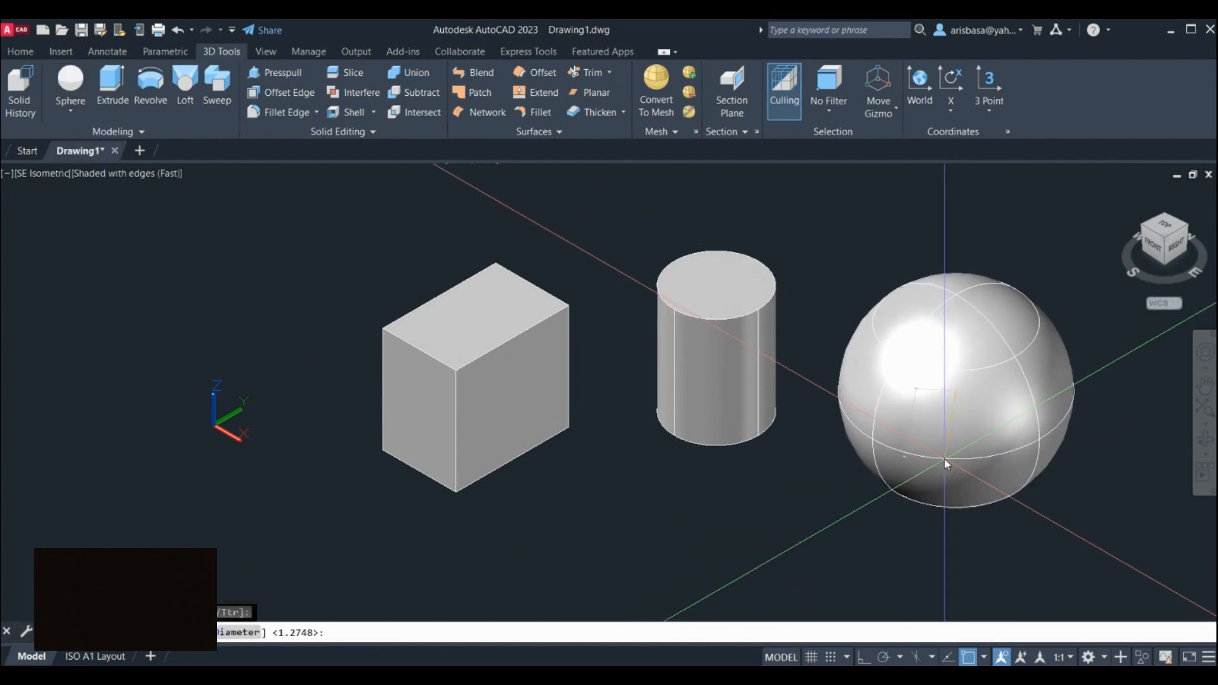
middle_click_drag(902, 498, 897, 420)
left_click(896, 421)
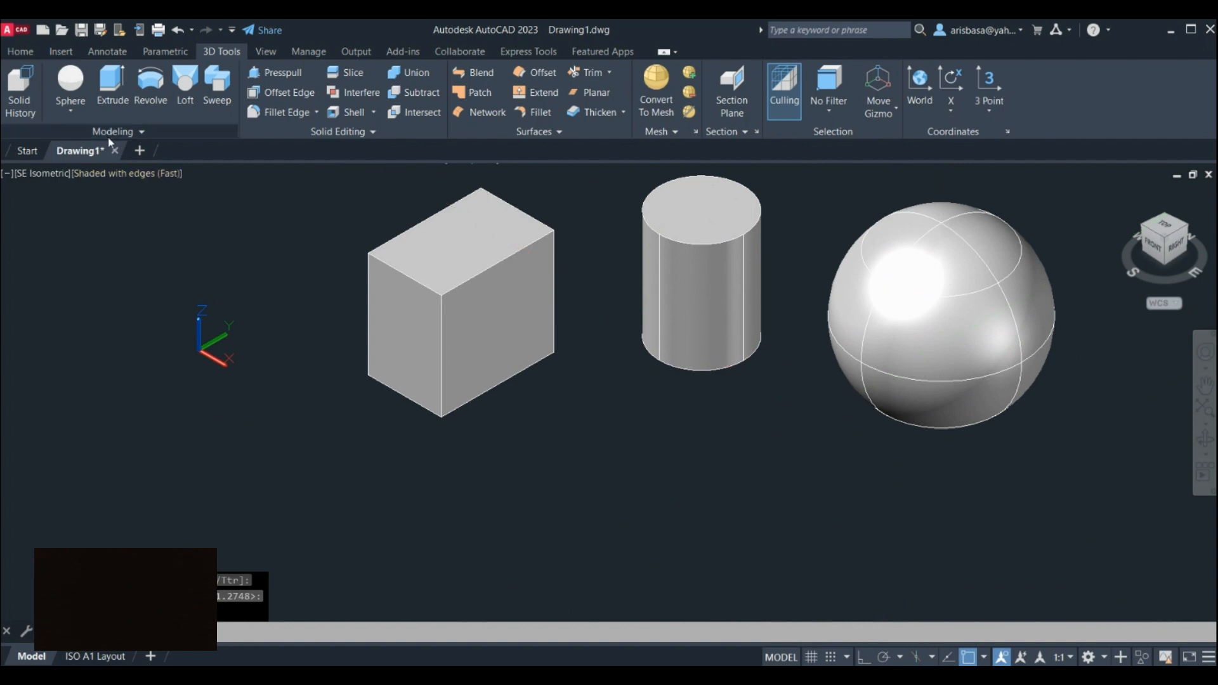
Draw a solid pyramid in front of the box and cylinder with a base radius of about 2.87 units and a height of about 3.47 units.
left_click(81, 116)
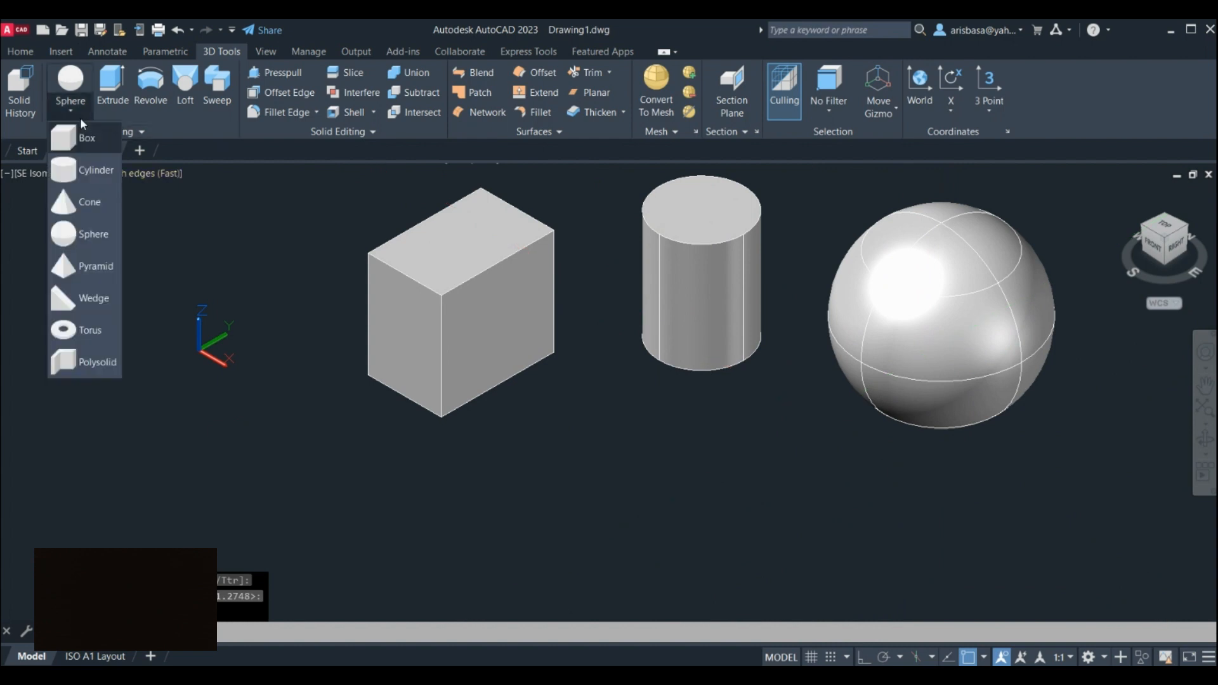
left_click(97, 266)
left_click(571, 518)
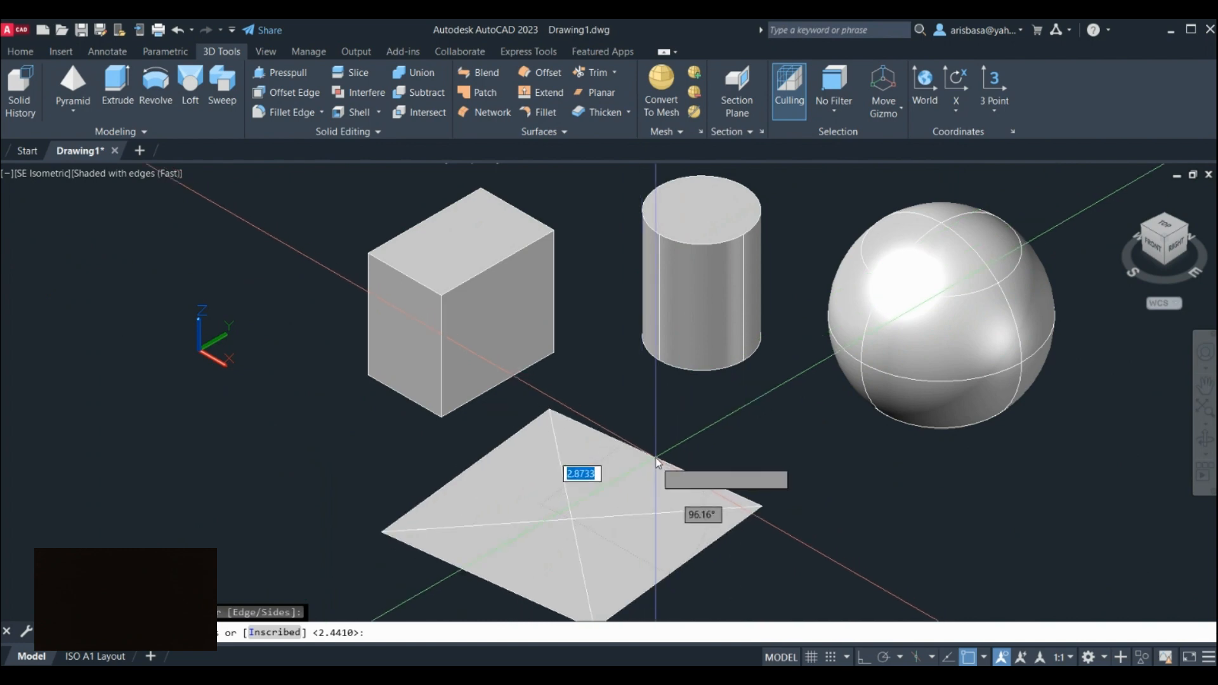
left_click(657, 462)
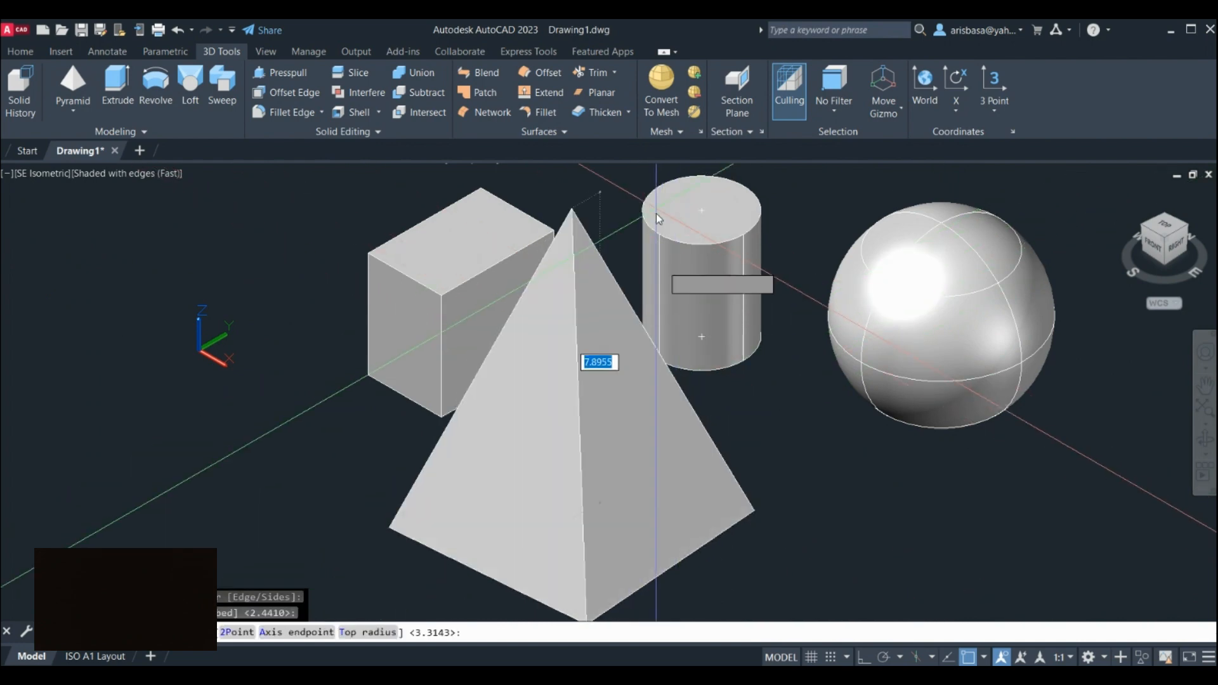
left_click(688, 397)
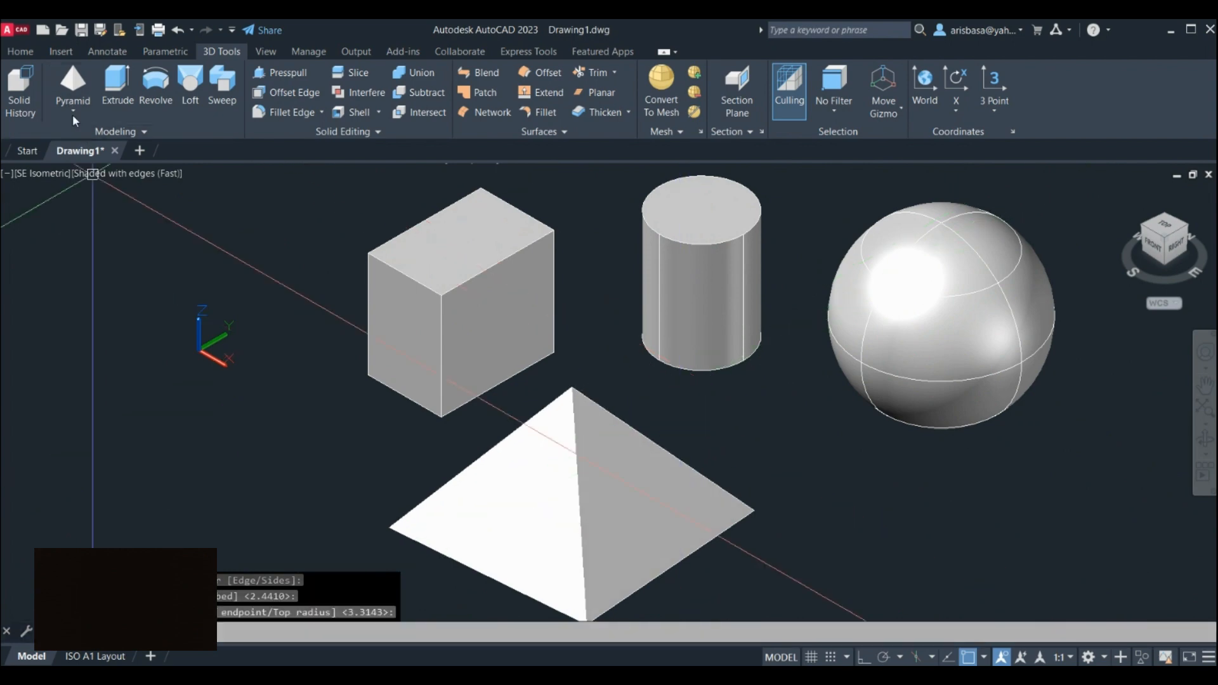
Draw a solid torus beside the pyramid, on open ground in front of the origin, with a tube radius of about 0.25 units.
left_click(75, 113)
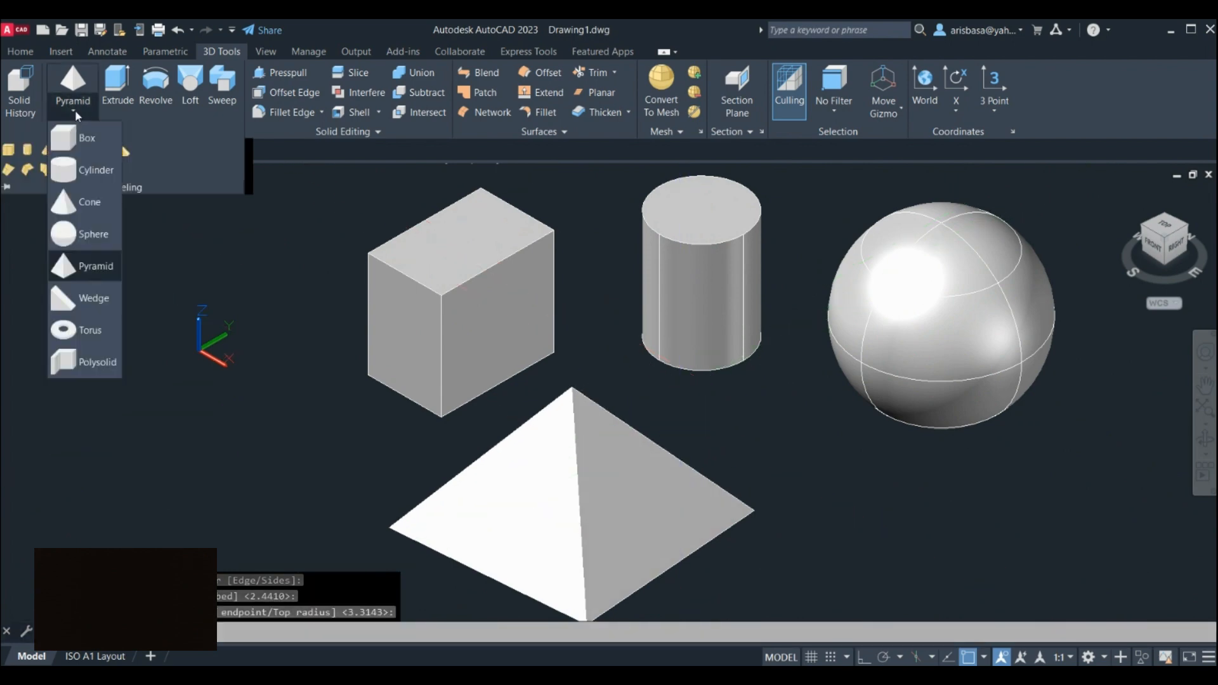
left_click(90, 330)
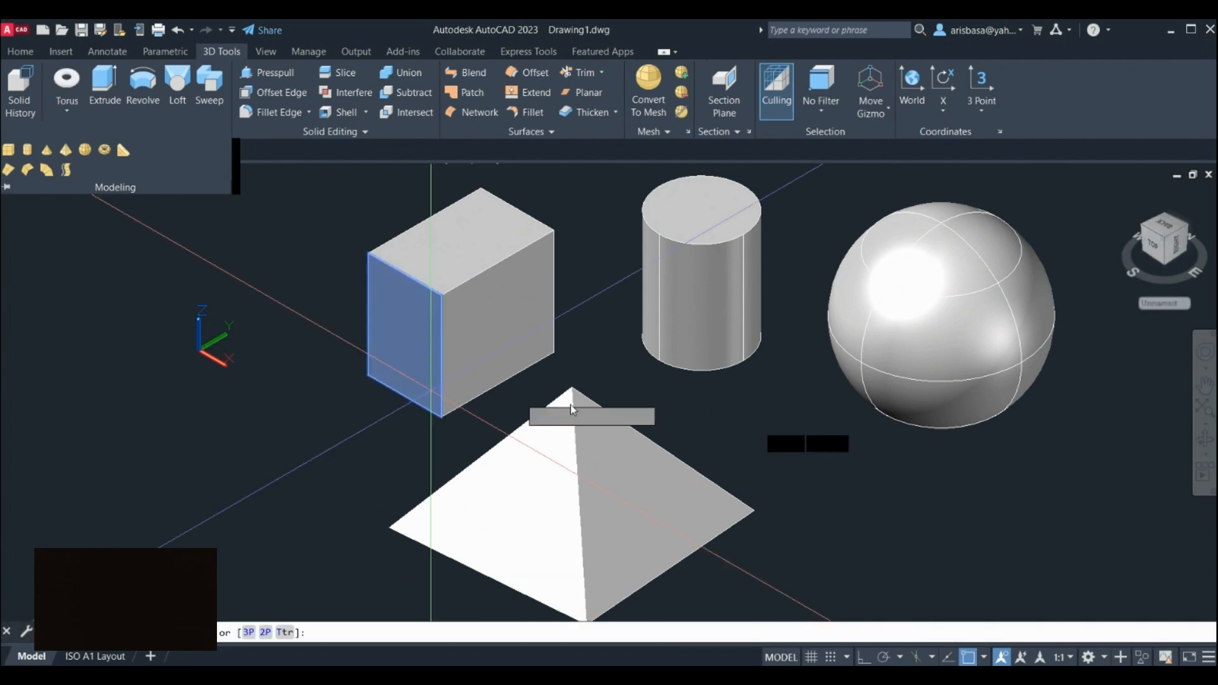
middle_click_drag(328, 423, 612, 416)
left_click(448, 455)
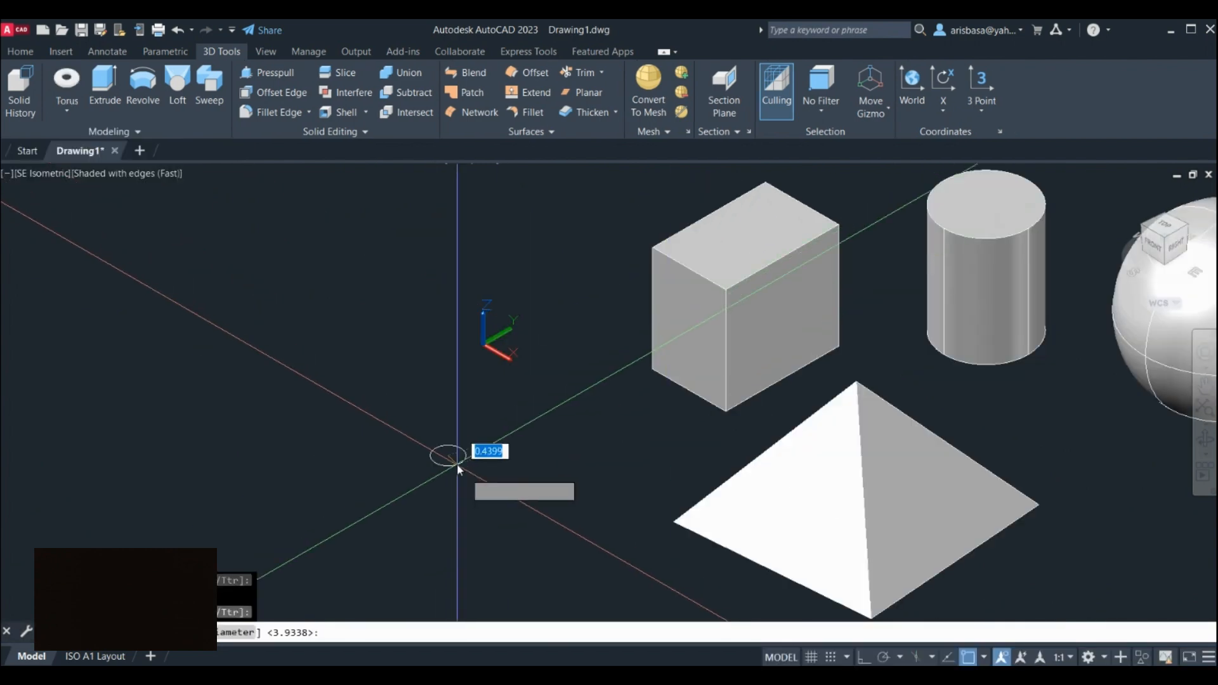
left_click(470, 478)
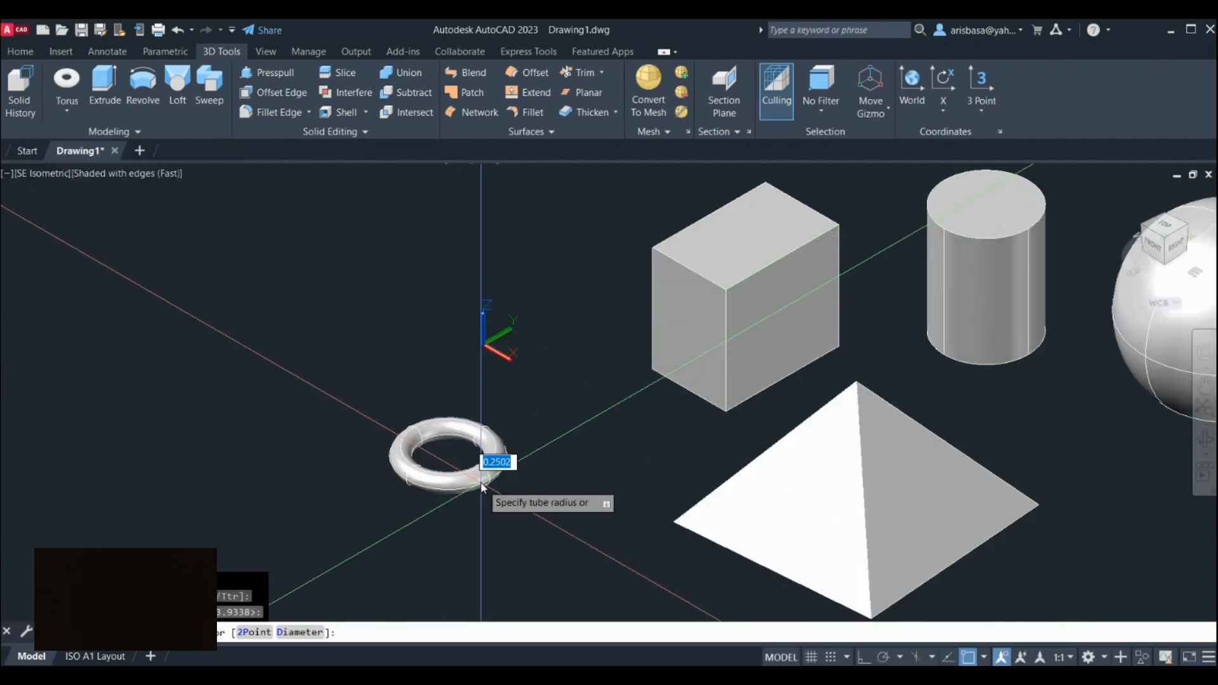
left_click(482, 486)
Examine the torus up close as a single solid and compare its size with the other solids.
scroll(469, 486, "up", 5)
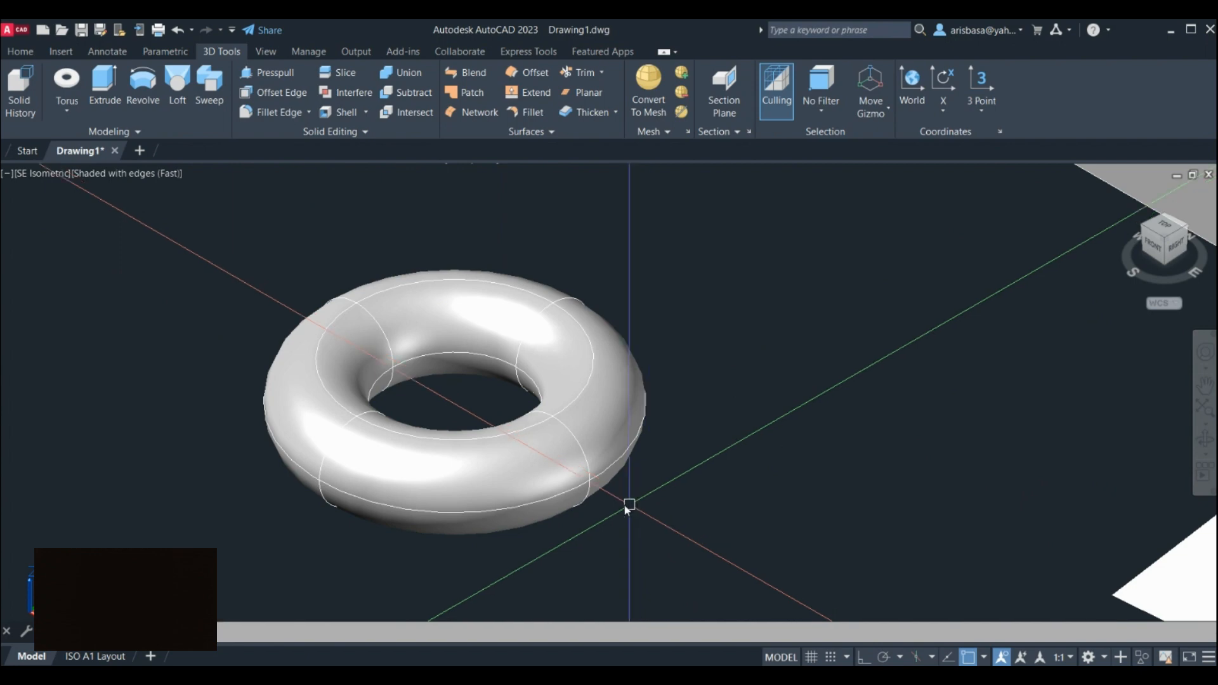
middle_click_drag(661, 479, 773, 431, "shift")
scroll(679, 455, "up", 3)
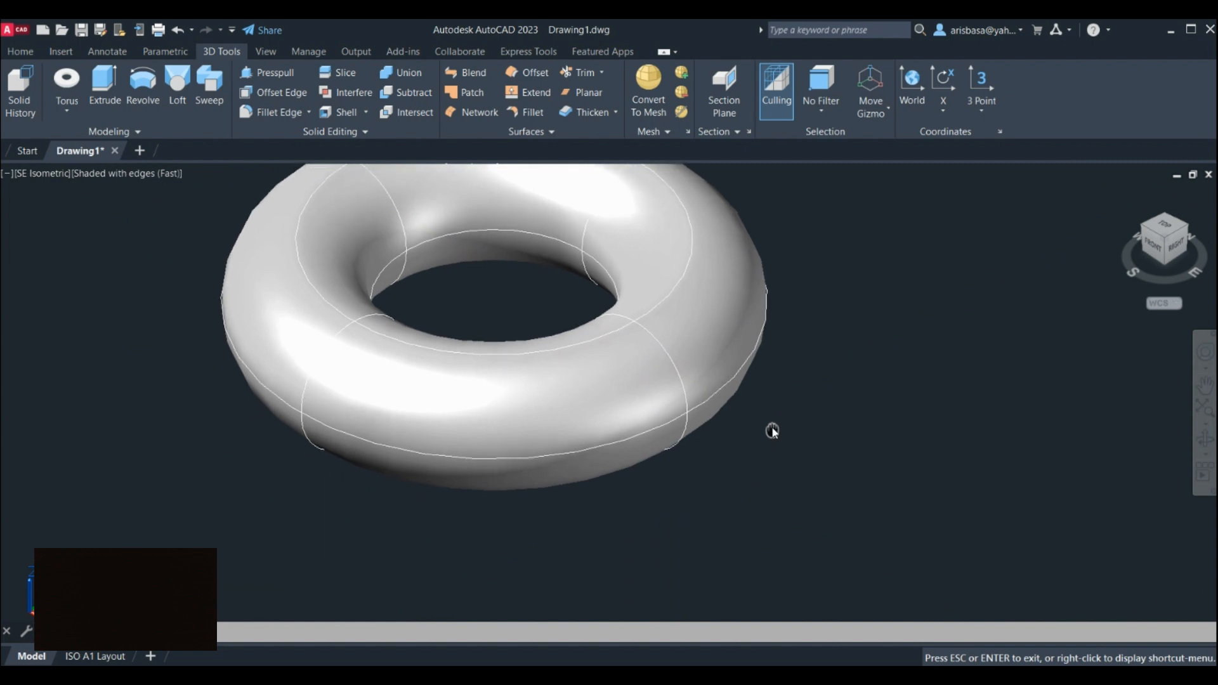
key("Escape")
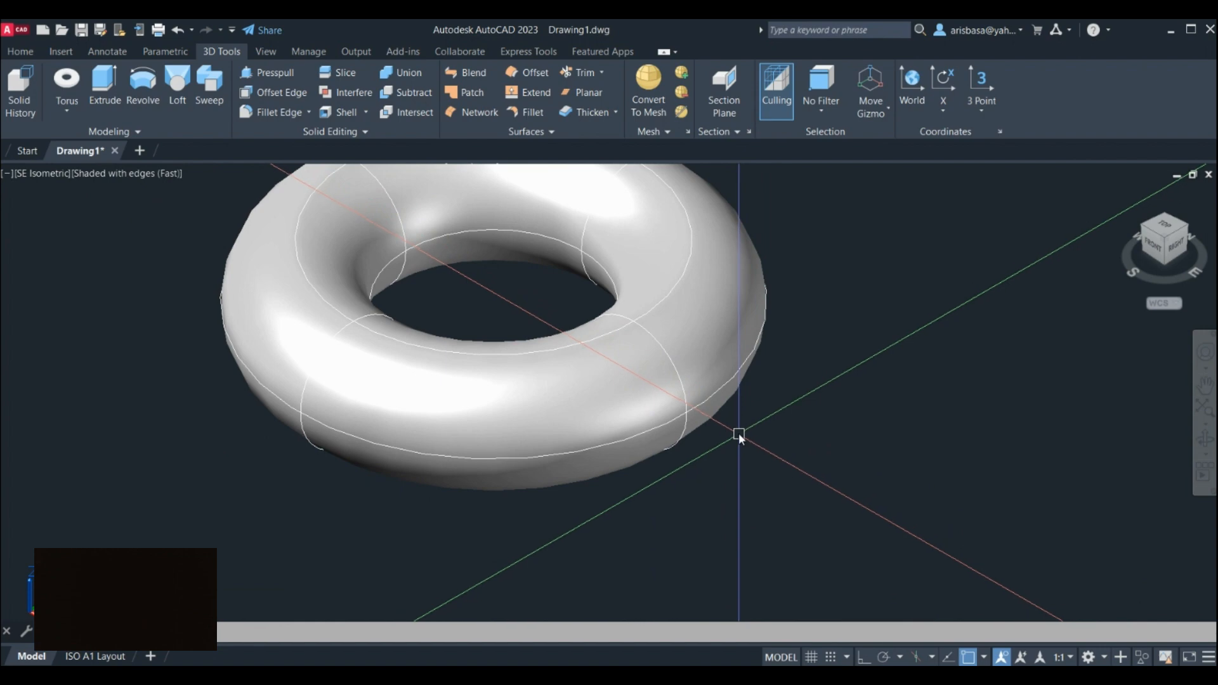
middle_click_drag(715, 425, 715, 480)
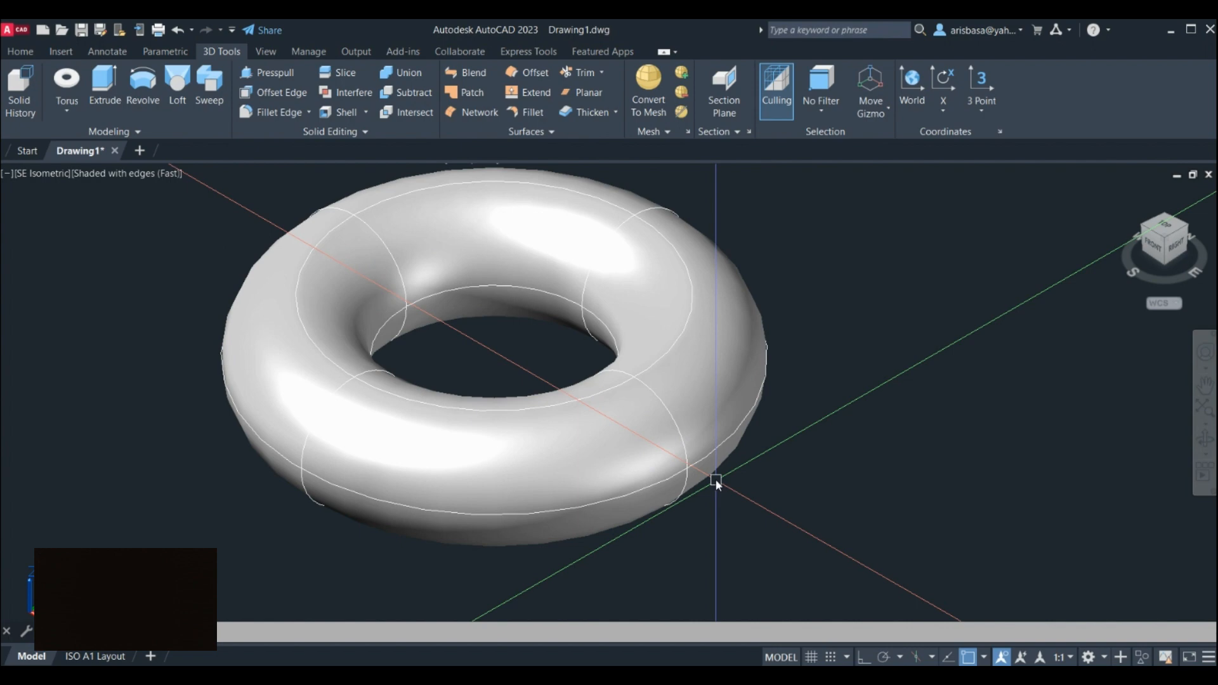
left_click(697, 458)
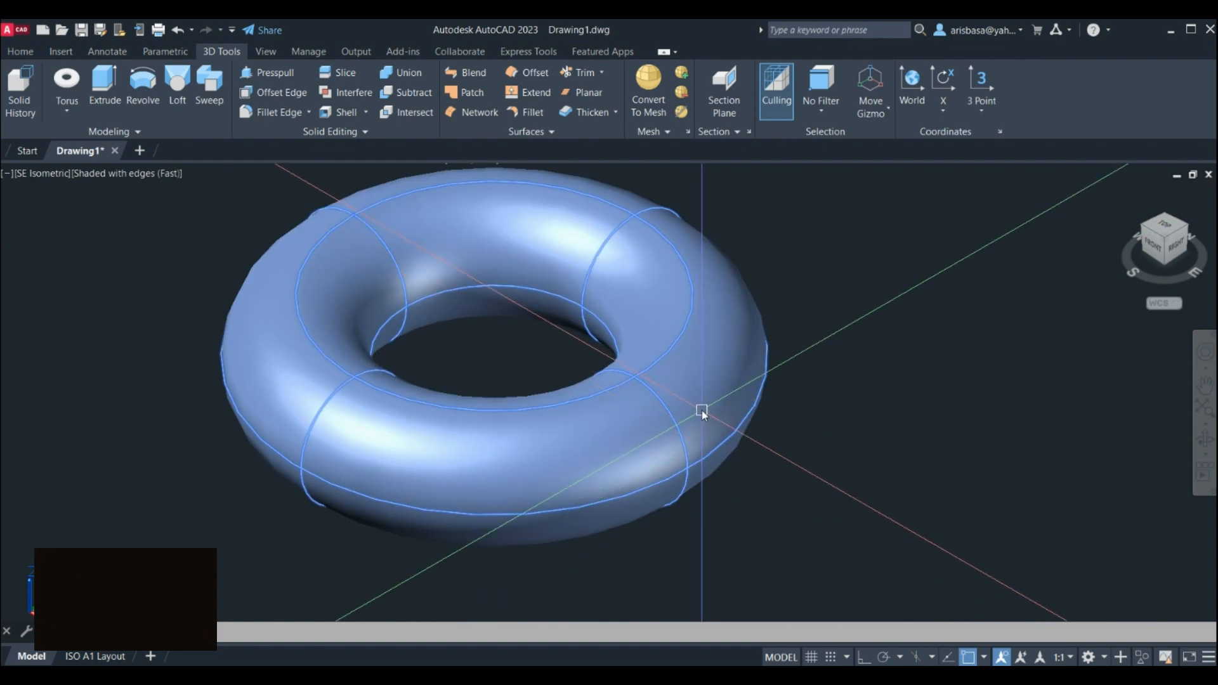
scroll(643, 467, "down", 2)
middle_click_drag(644, 468, 639, 467)
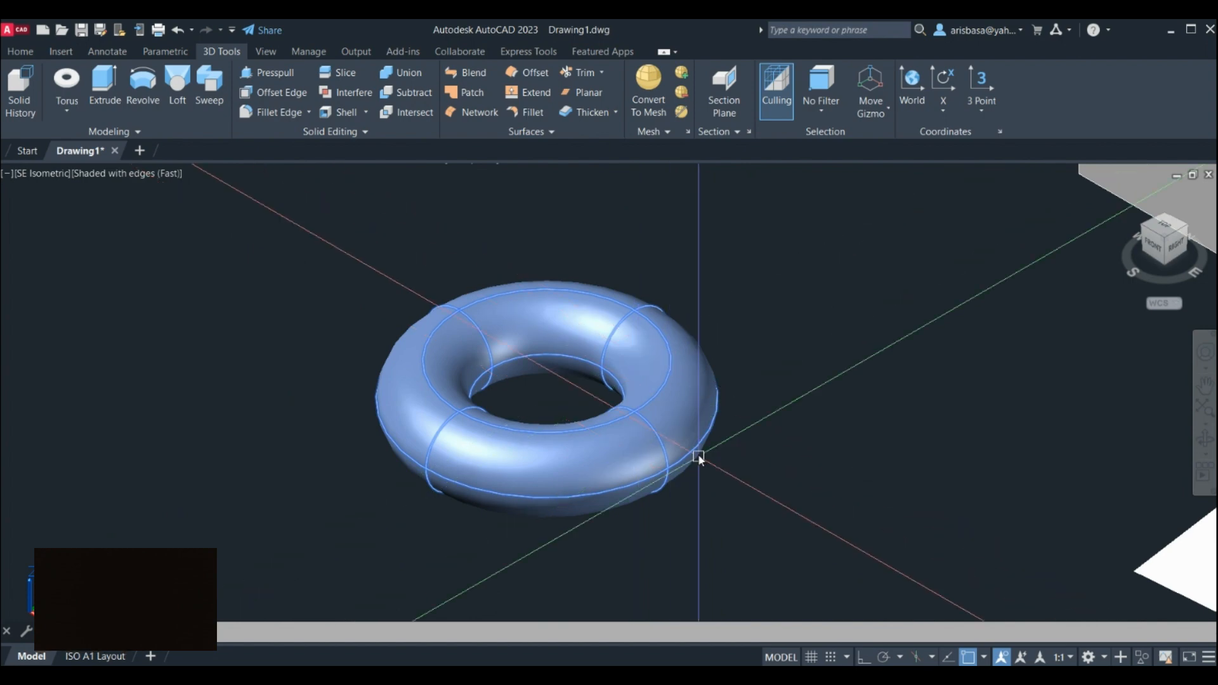
key("Escape")
scroll(625, 421, "down", 7)
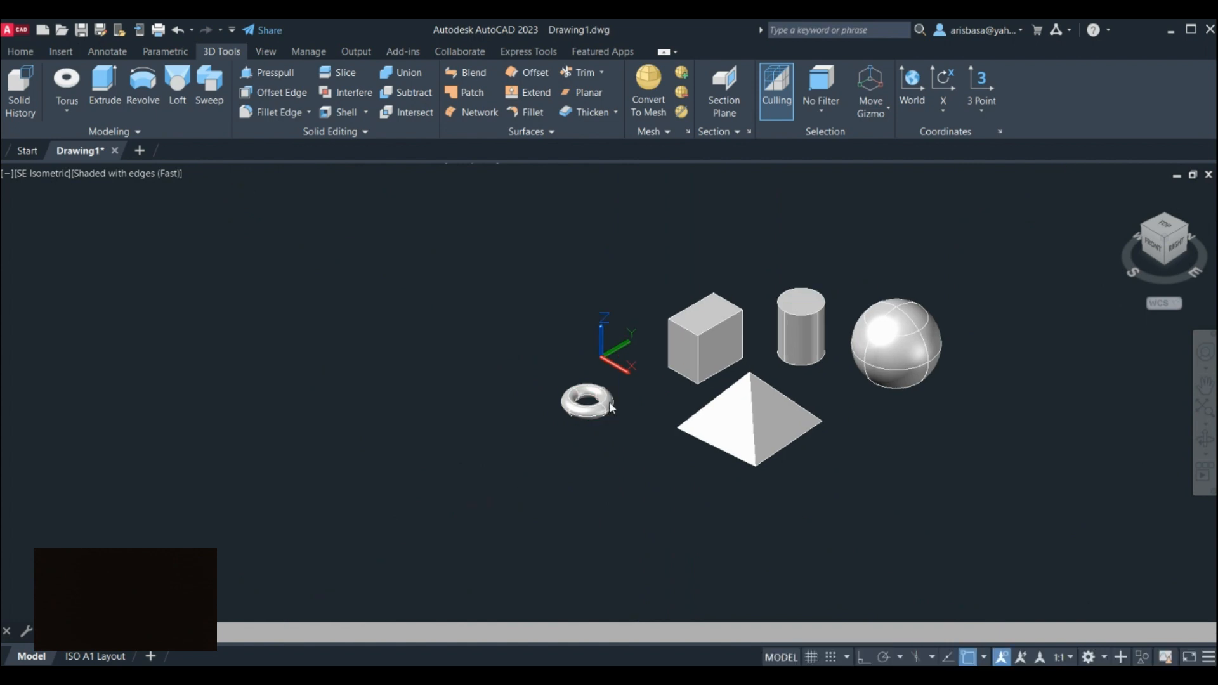
scroll(638, 395, "up", 3)
middle_click_drag(640, 396, 611, 393)
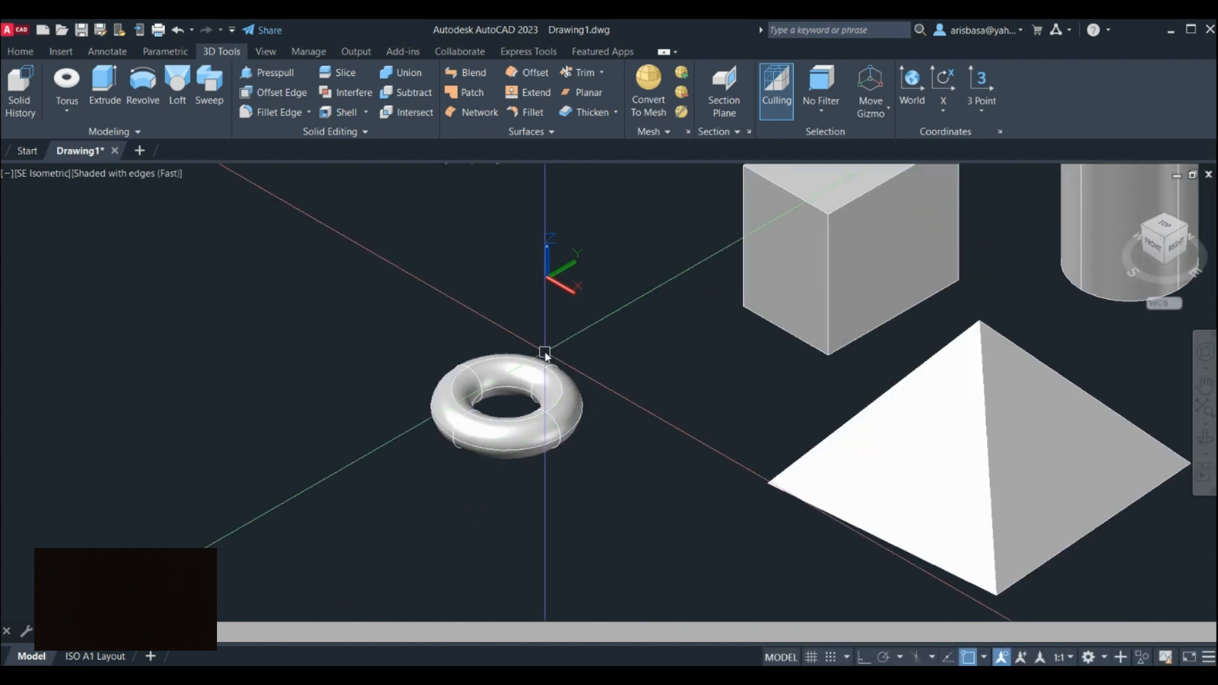
Draw a long, narrow solid wedge beside the torus, on the side away from the pyramid, with a freely placed base and height.
left_click(68, 111)
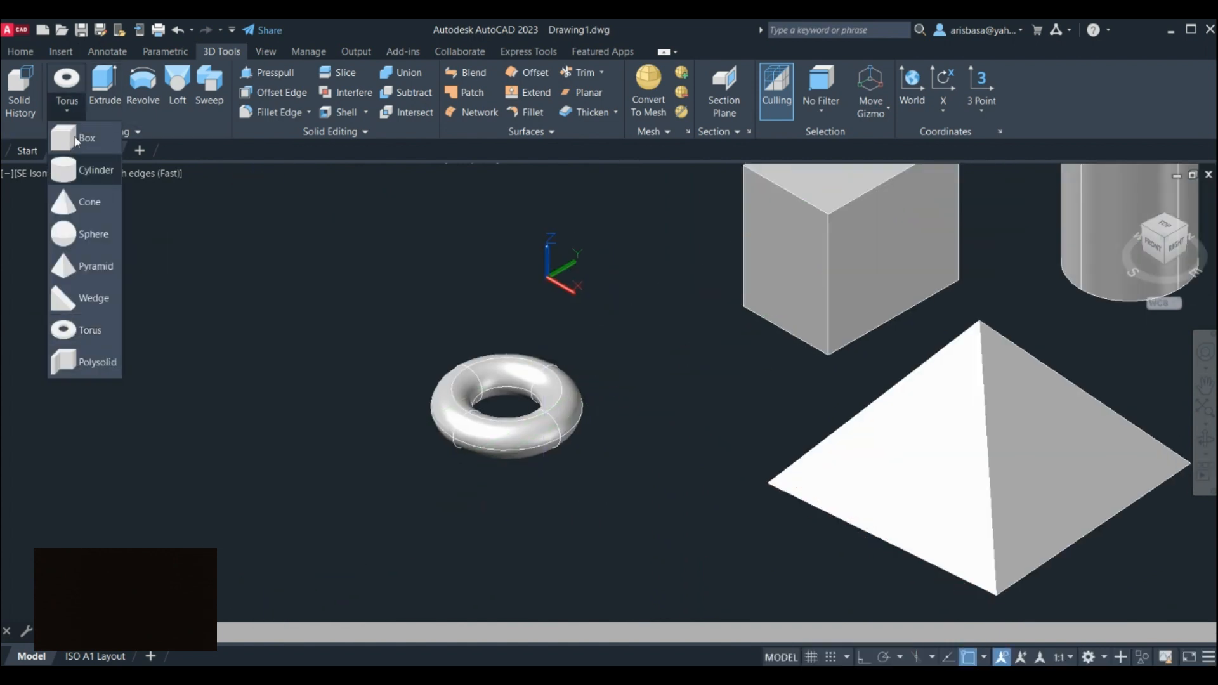
left_click(95, 304)
left_click(258, 468)
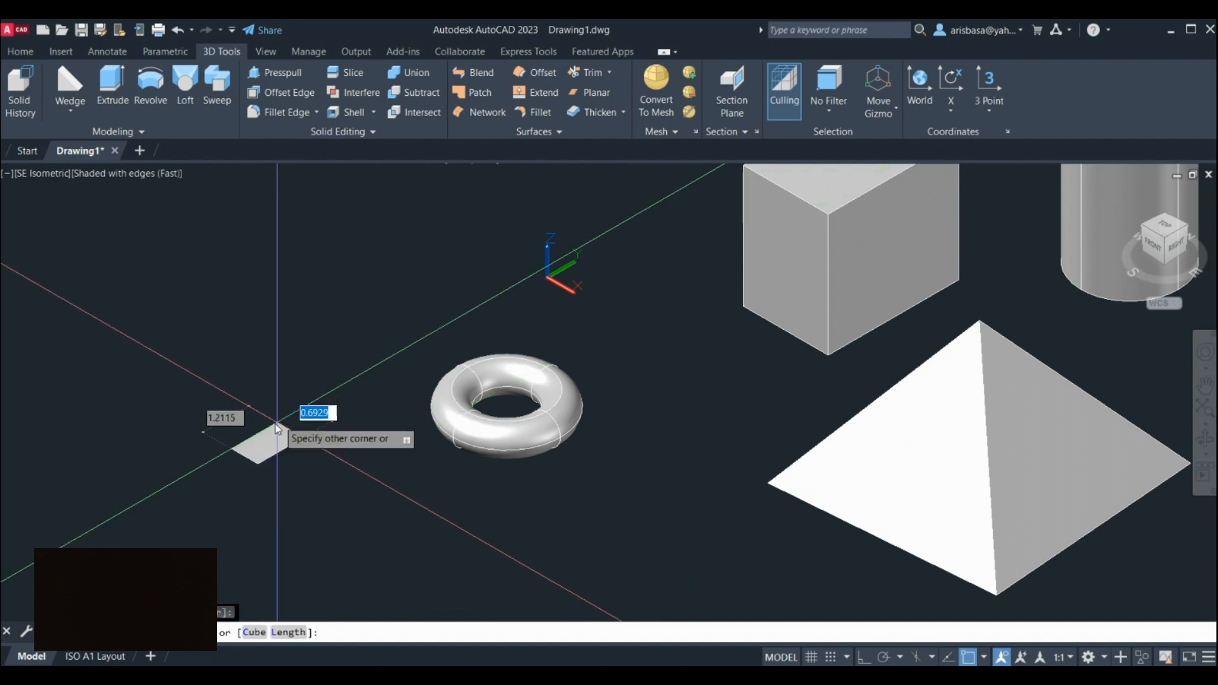
left_click(374, 348)
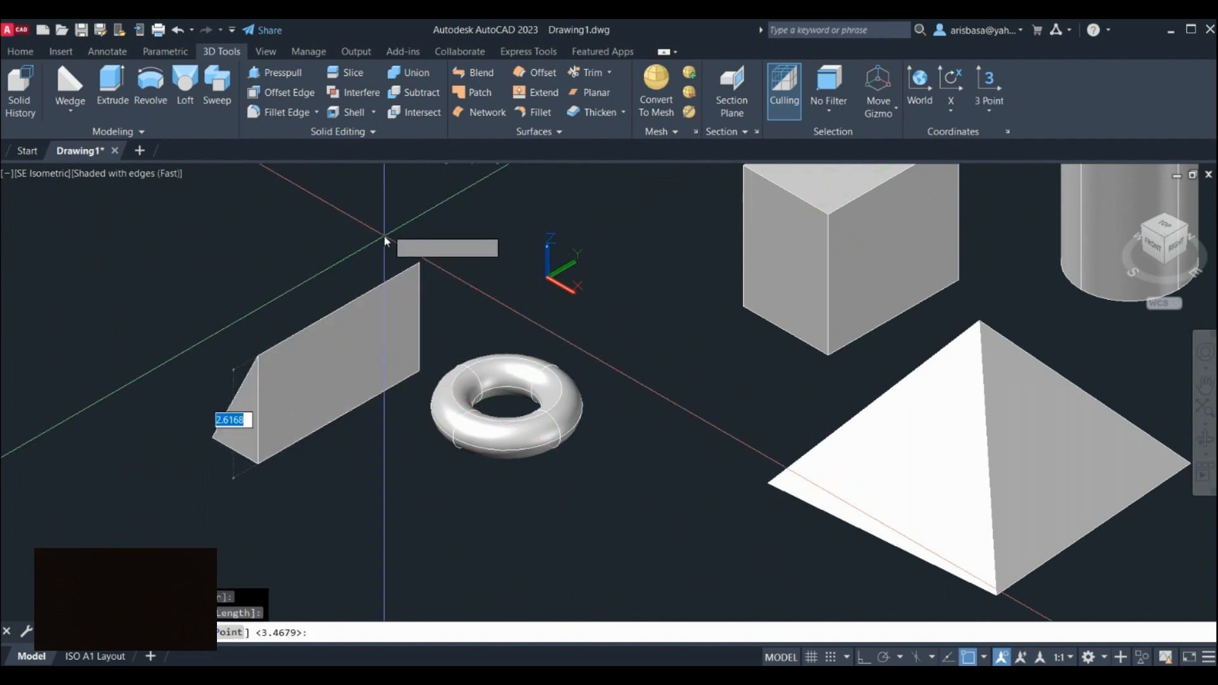
left_click(369, 274)
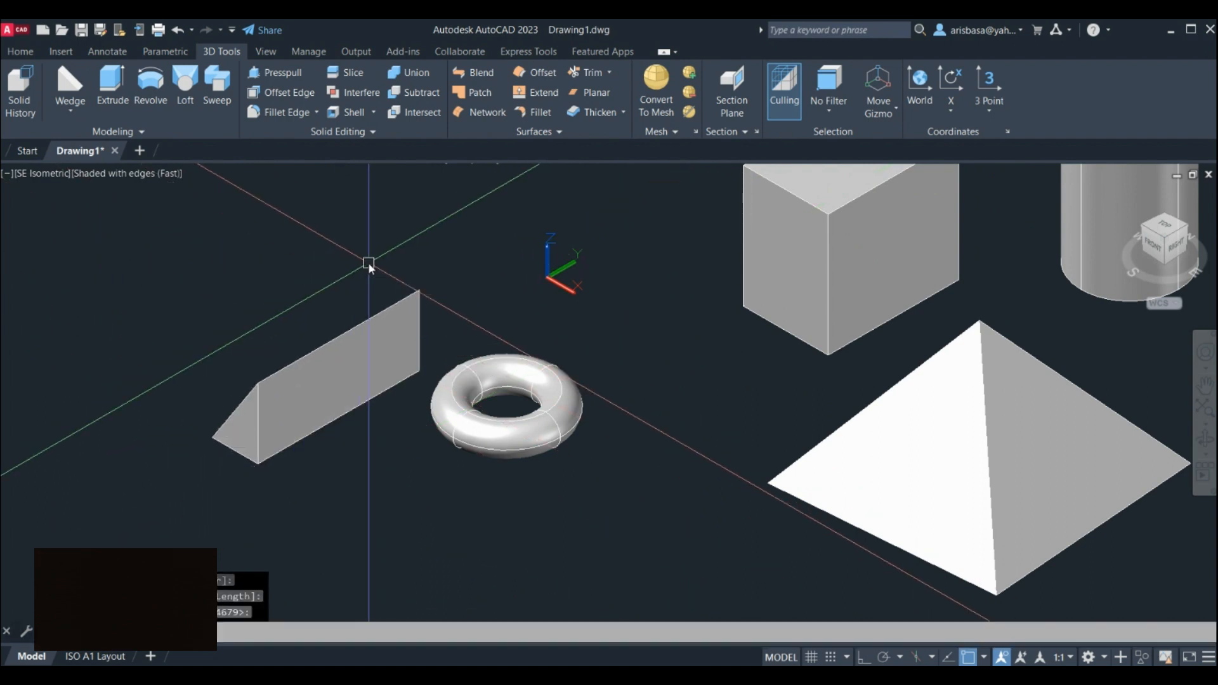
Inspect the wedge and view the whole group of solids from a different angle.
left_click(267, 423)
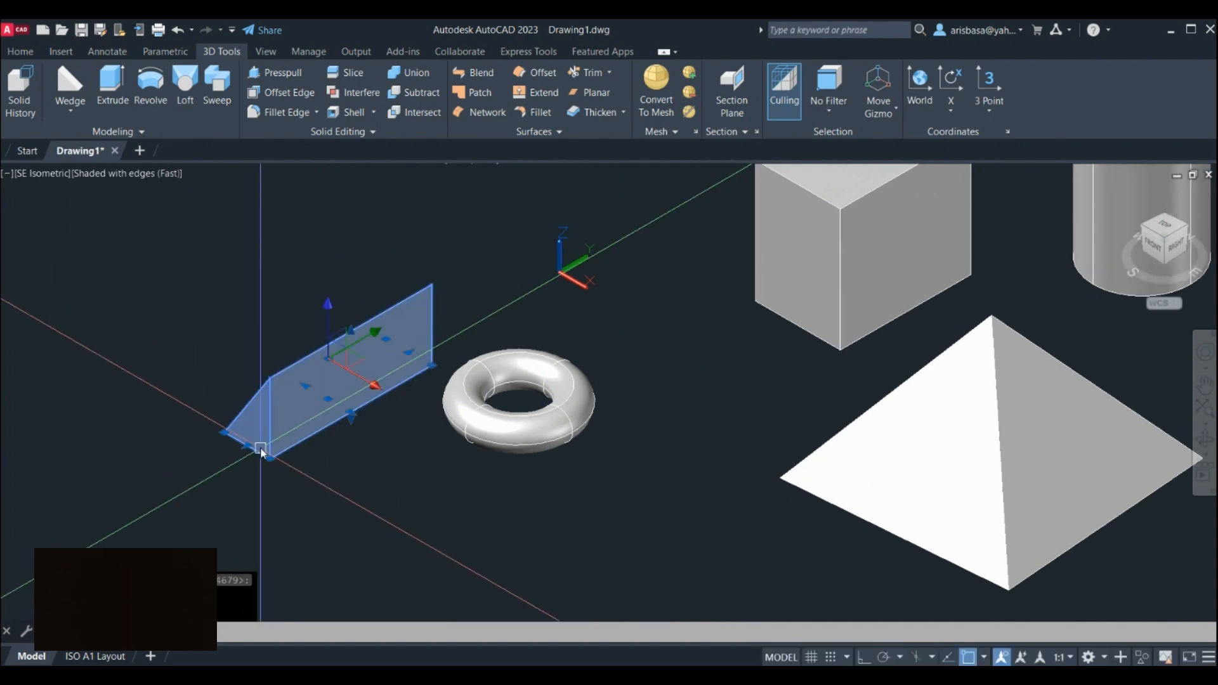
middle_click_drag(326, 454, 321, 455)
scroll(321, 455, "down", 5)
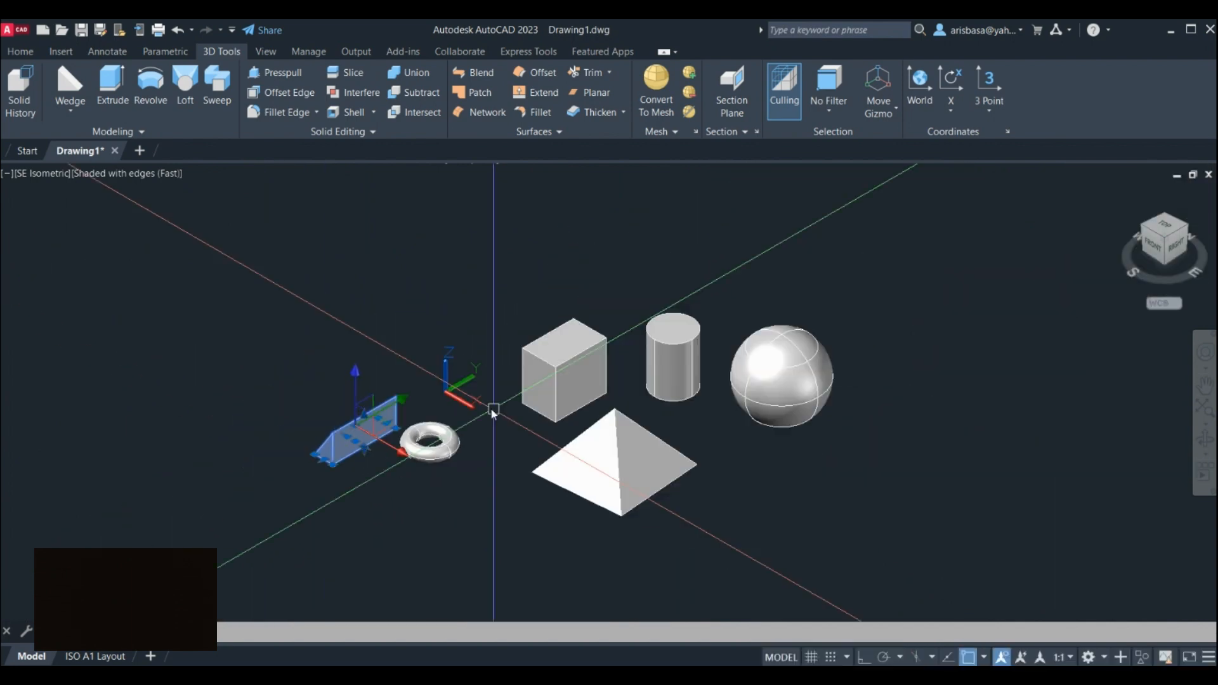
key("Escape")
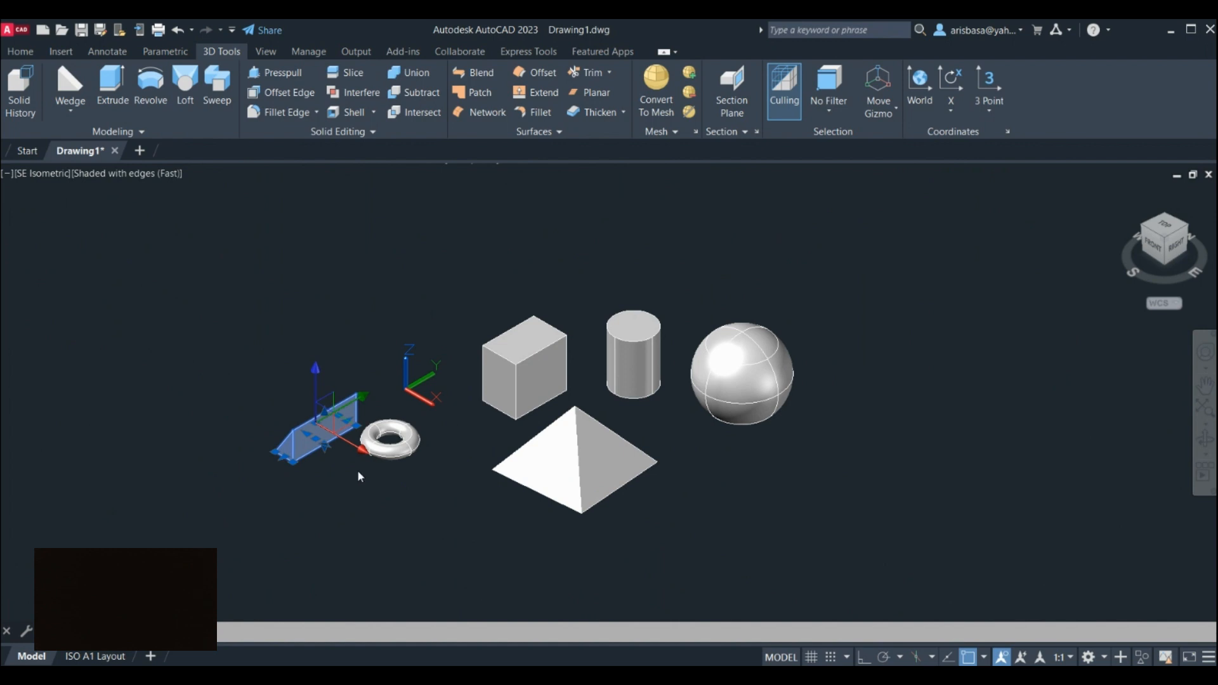
middle_click_drag(364, 484, 486, 485, "shift")
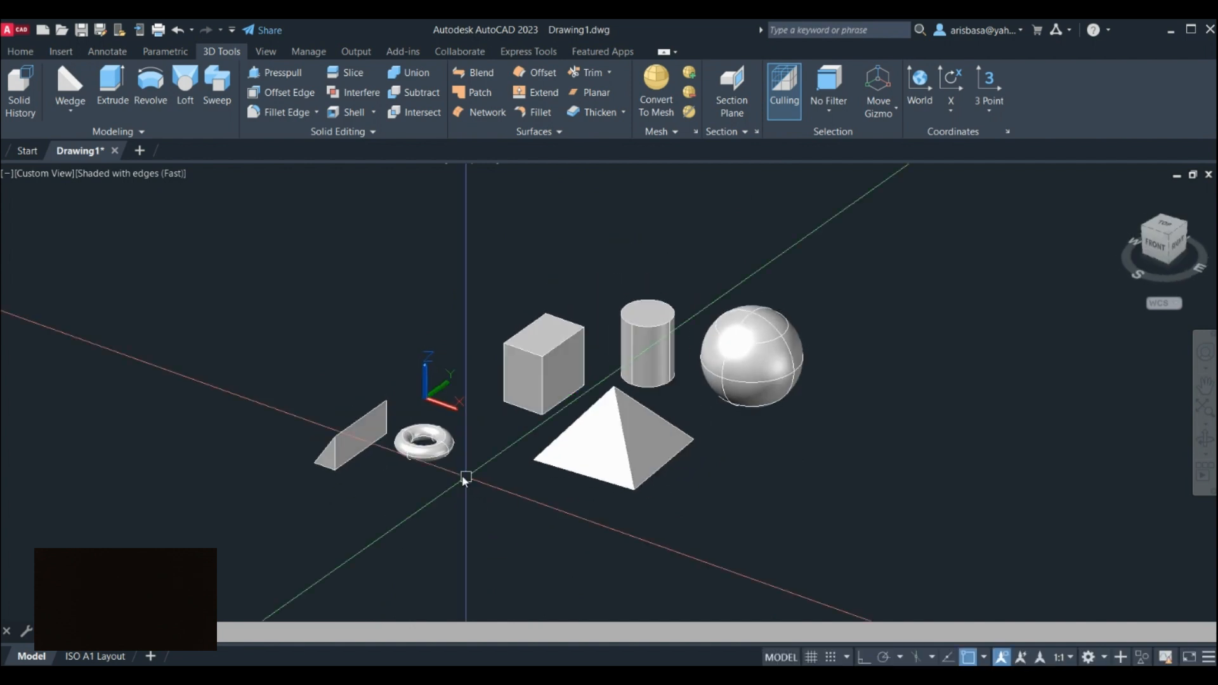
scroll(402, 472, "up", 2)
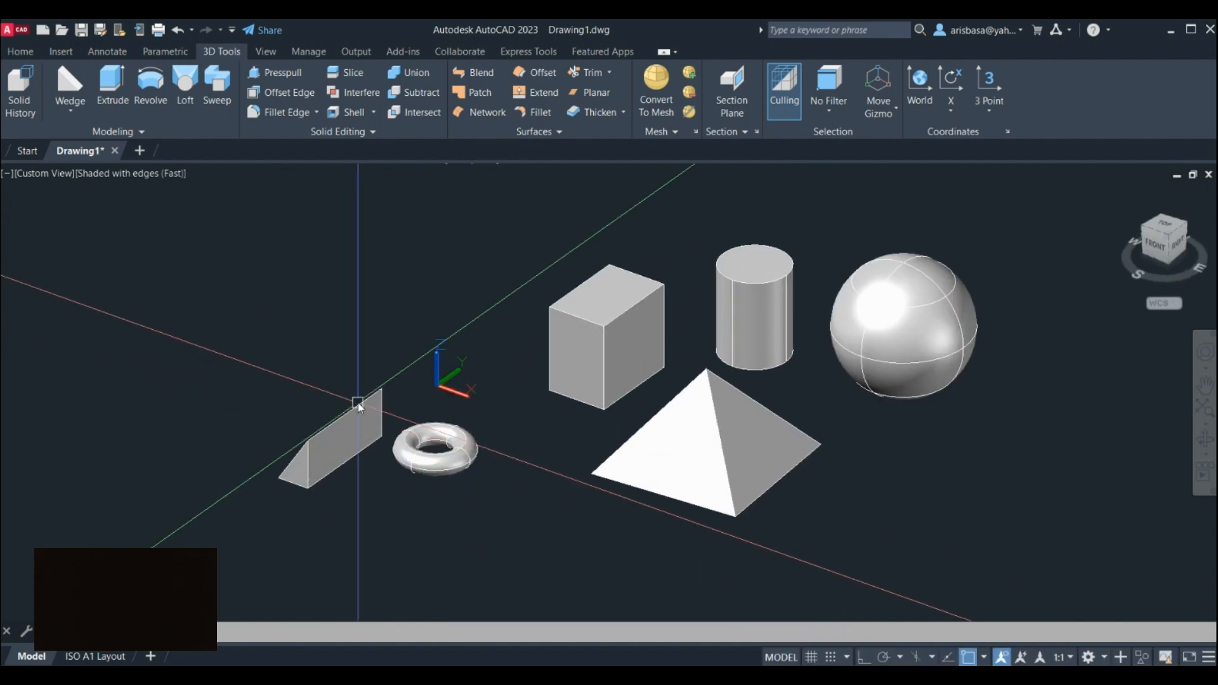
scroll(345, 440, "up", 3)
middle_click_drag(345, 440, 515, 400)
scroll(515, 373, "up", 2)
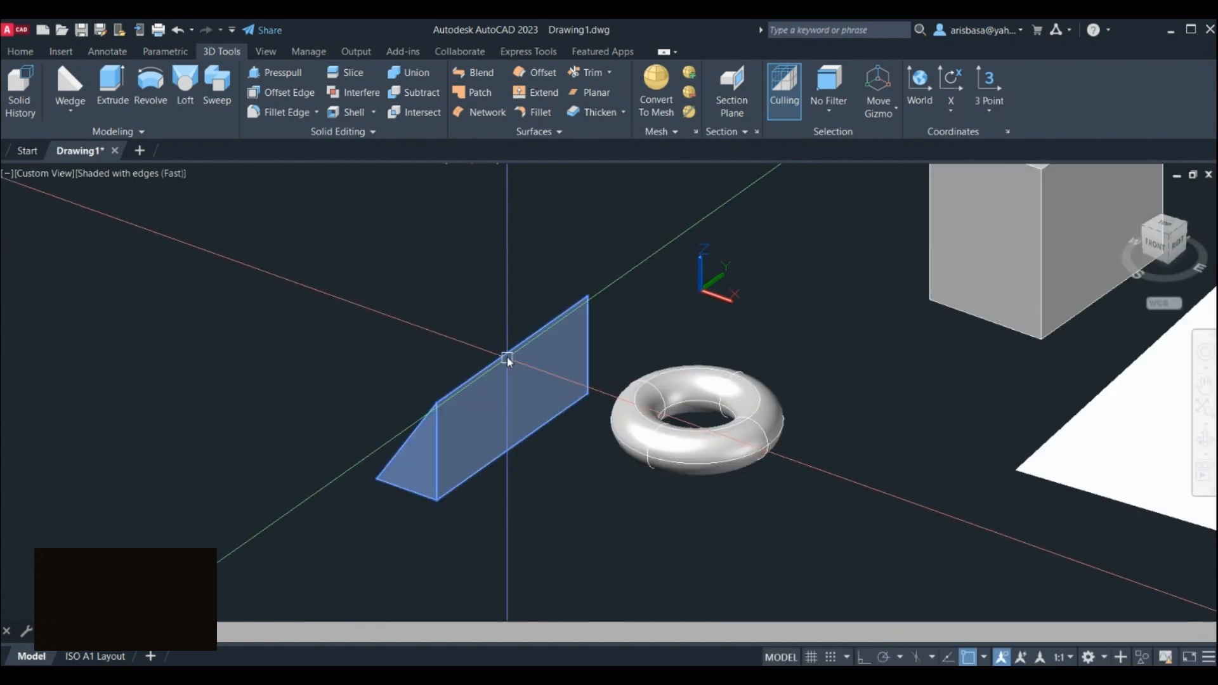
Select the wedge and move it a short distance away from the torus with its grips.
left_click(507, 357)
scroll(555, 452, "up", 2)
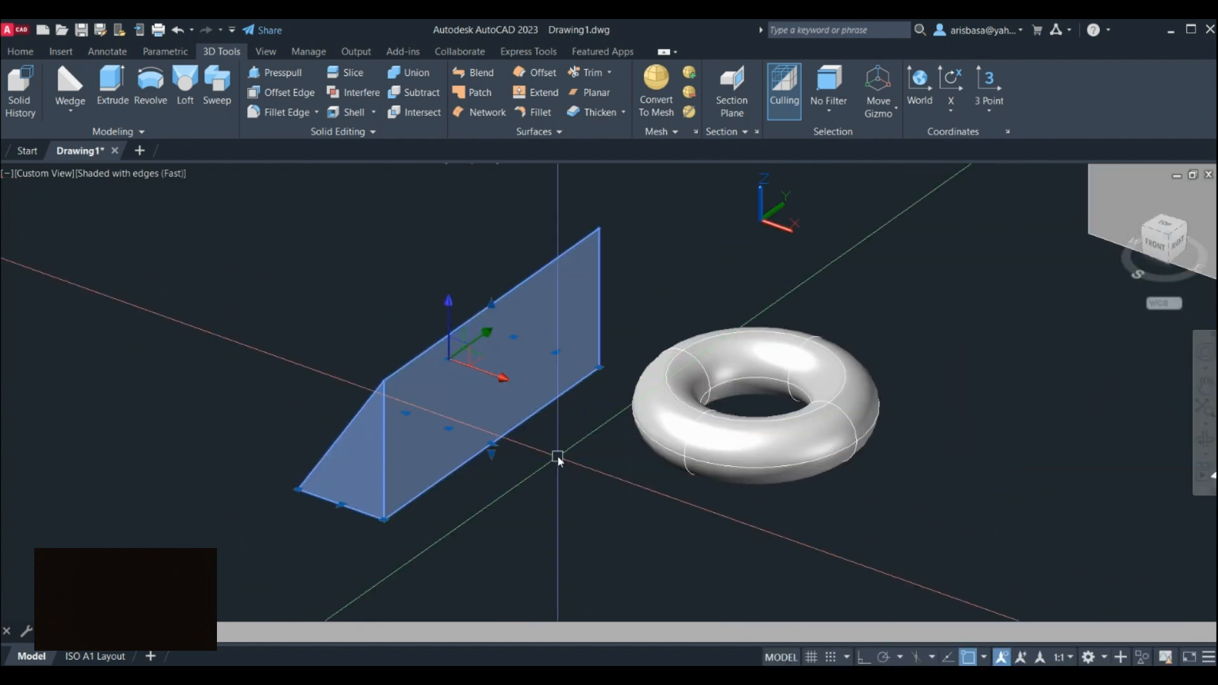
middle_click_drag(557, 457, 516, 459)
middle_click_drag(505, 500, 449, 425, "shift")
scroll(449, 425, "up", 2)
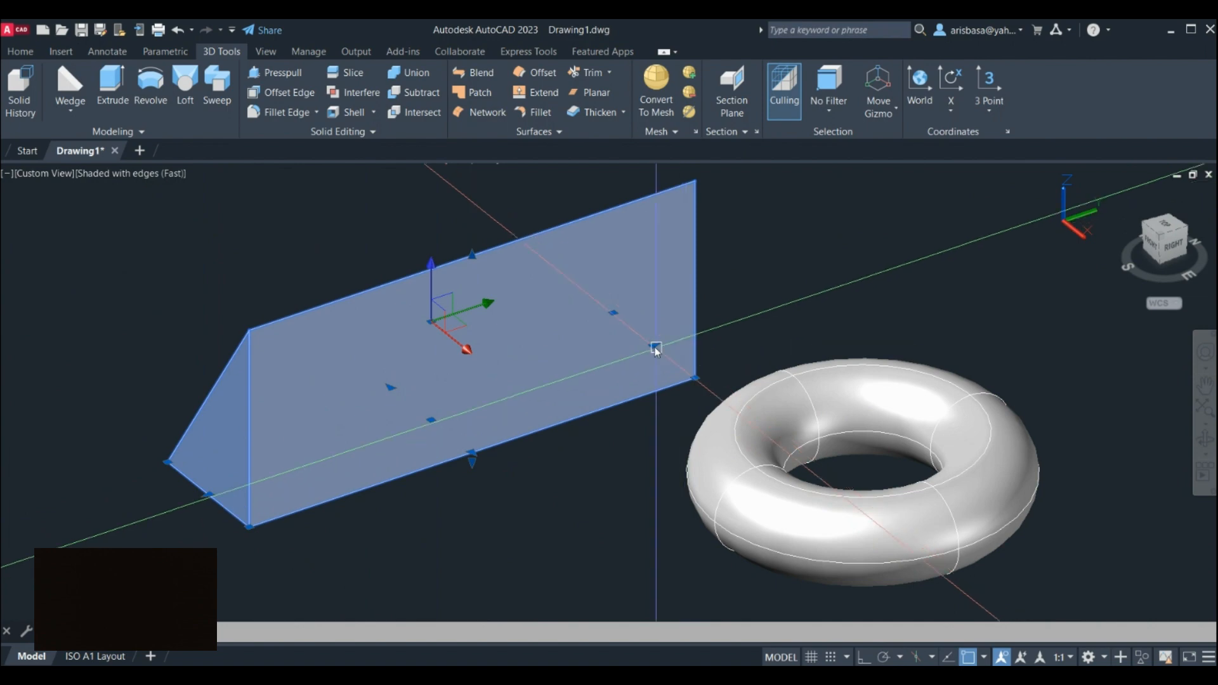
left_click_drag(652, 346, 550, 363)
left_click(368, 469)
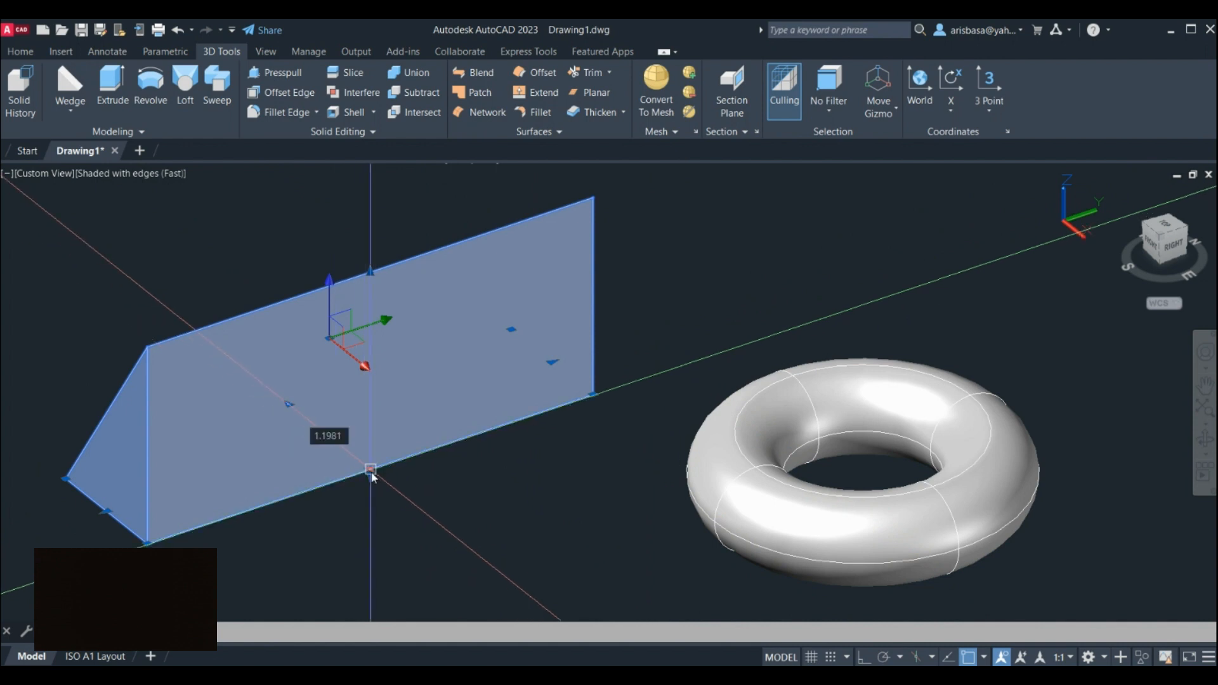
Try to move the wedge along the Z axis with the move gizmo, and clear the selection.
left_click(329, 281)
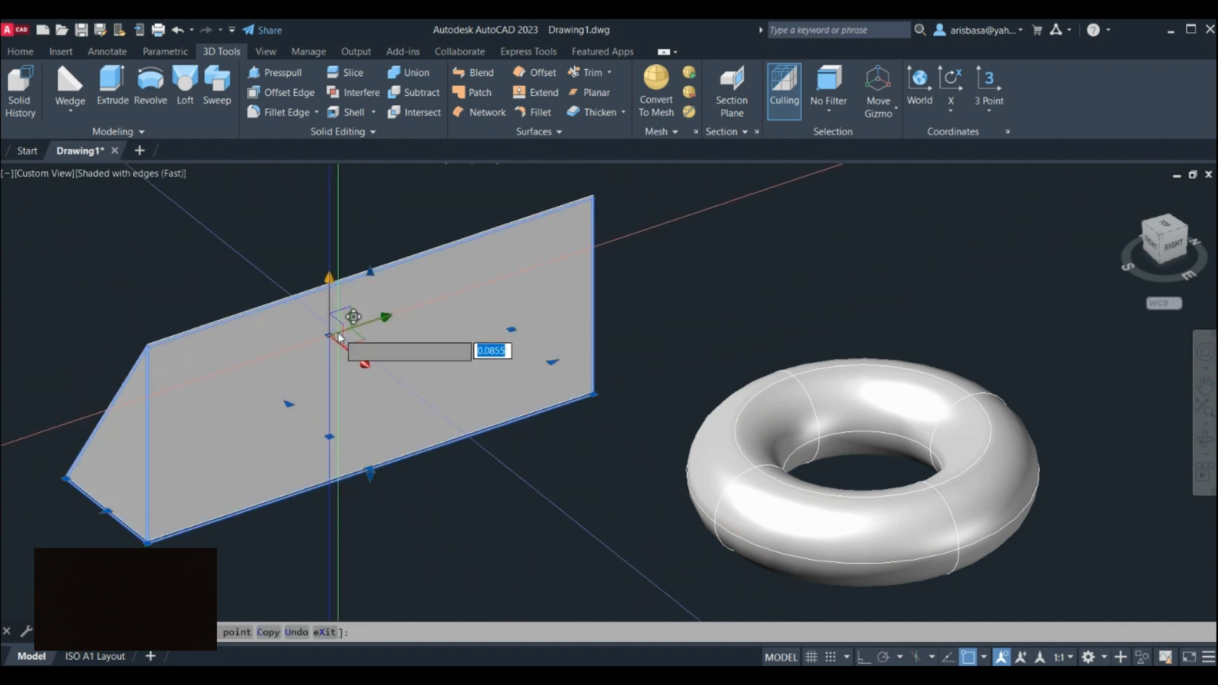
left_click(337, 333)
key("Escape")
Draw a freely placed polysolid of three wall segments at the default height and width, starting beside the wedge.
scroll(409, 459, "down", 4)
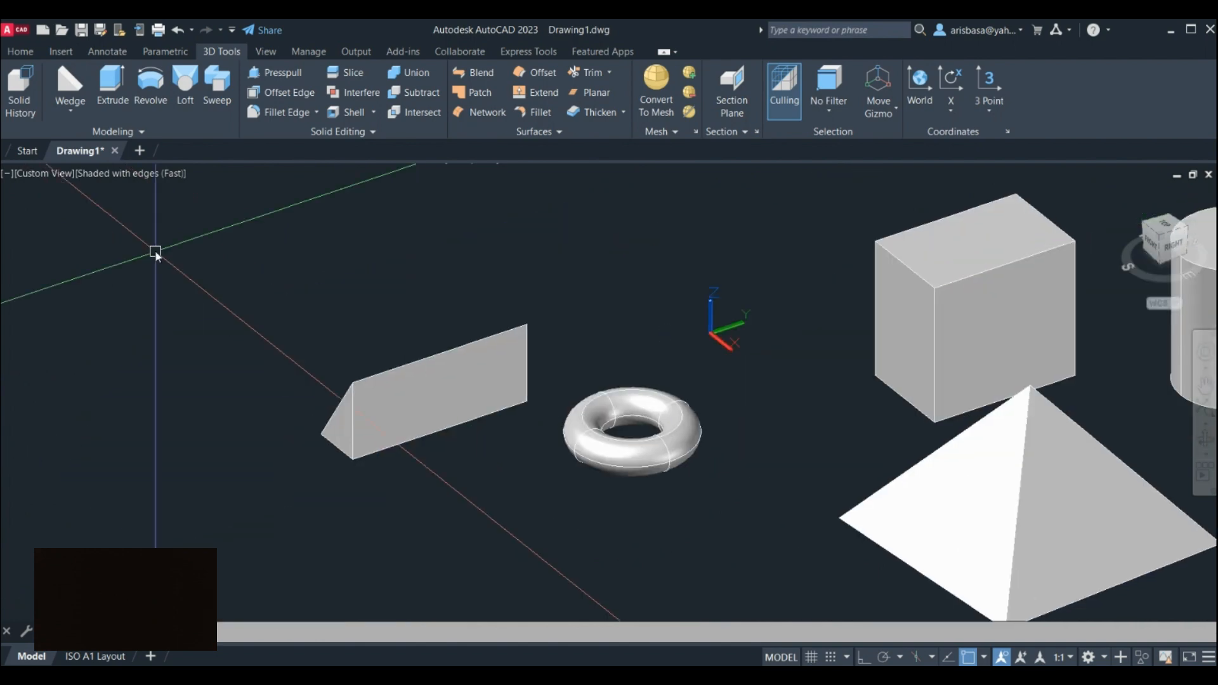
left_click(70, 112)
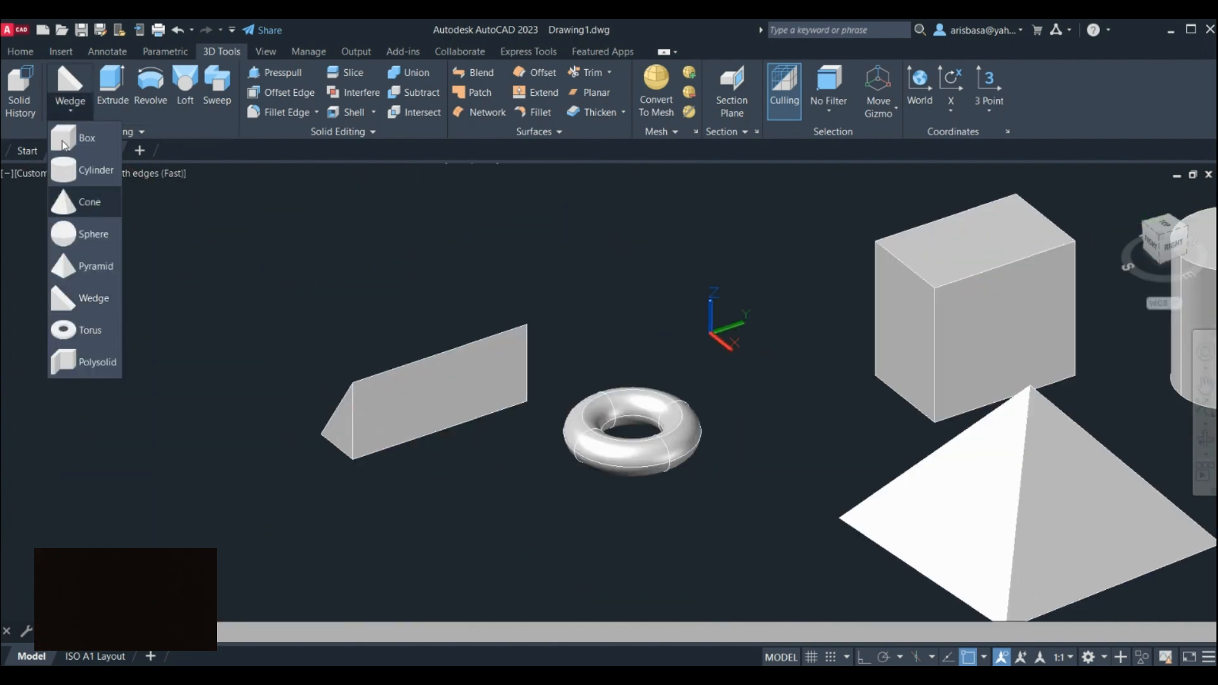
left_click(89, 365)
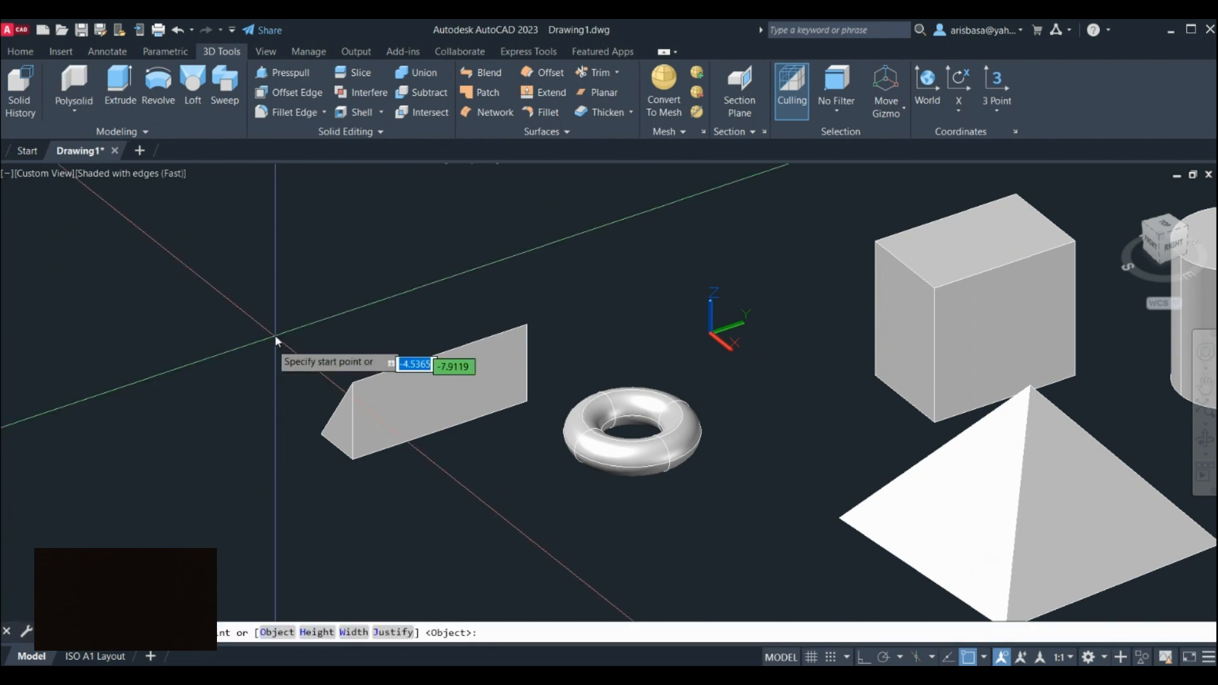
left_click(277, 336)
scroll(387, 277, "down", 6)
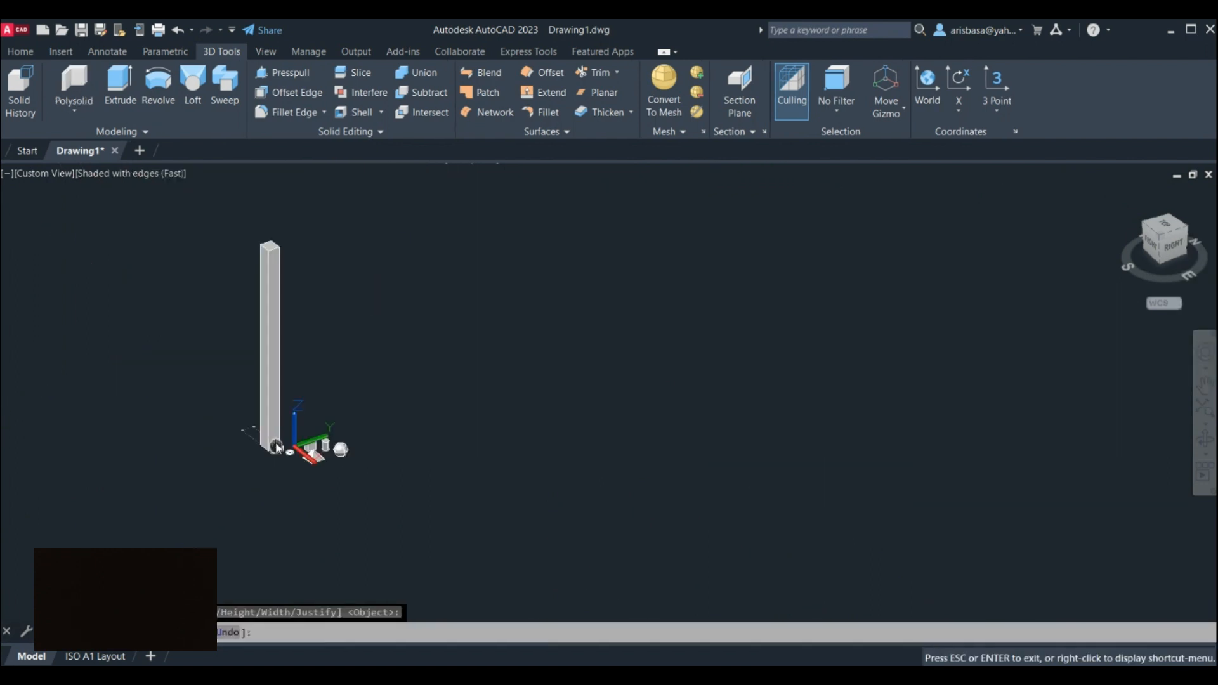
left_click(554, 321)
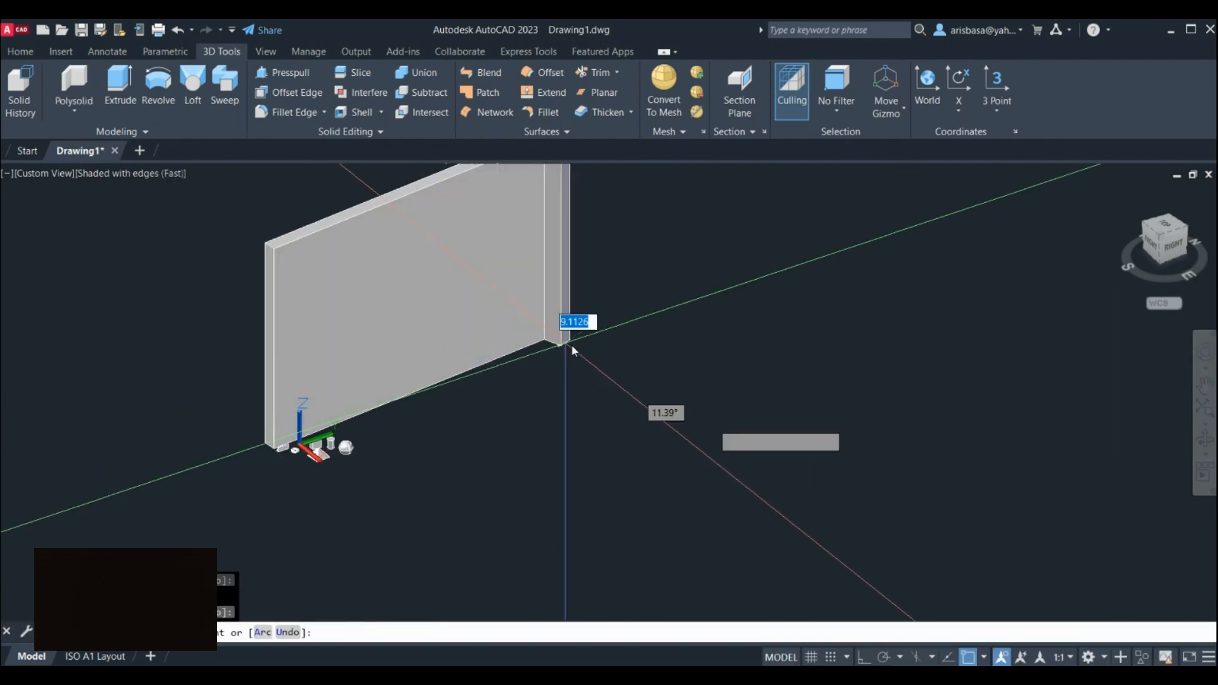
left_click(804, 489)
left_click(582, 572)
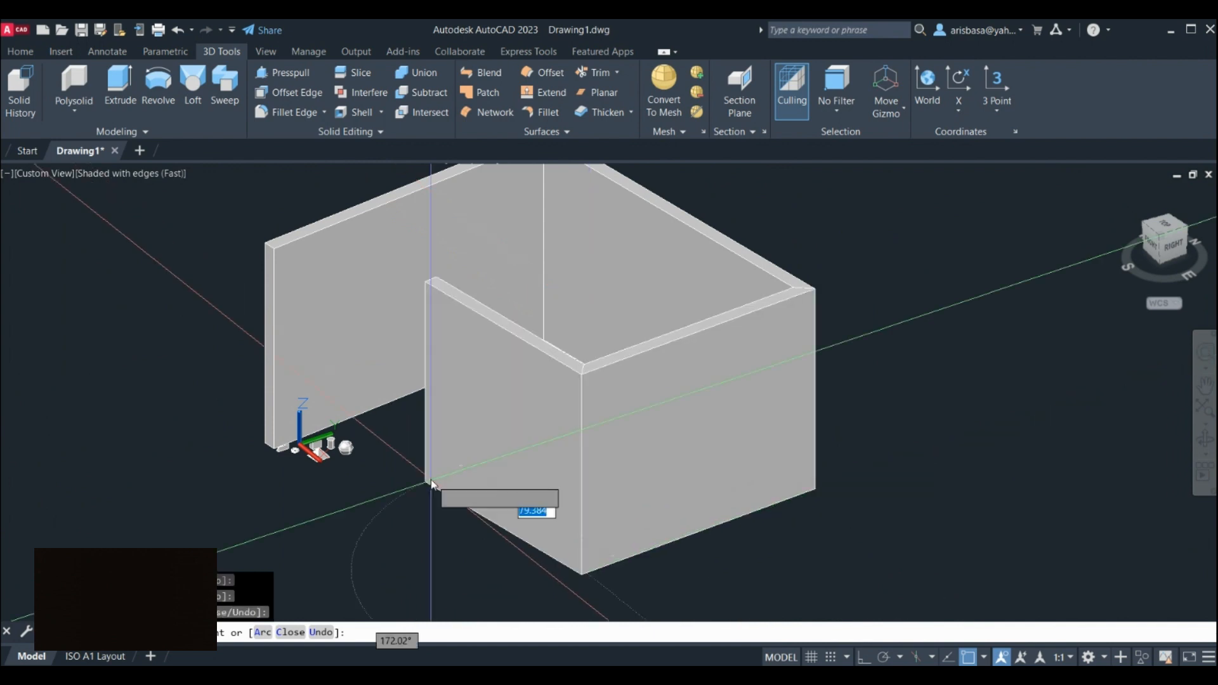
middle_click_drag(420, 458, 427, 472)
key("Escape")
key("Escape")
key("Escape")
Start a new polysolid and set its height to 3500.
scroll(446, 426, "down", 2)
middle_click_drag(445, 426, 503, 405)
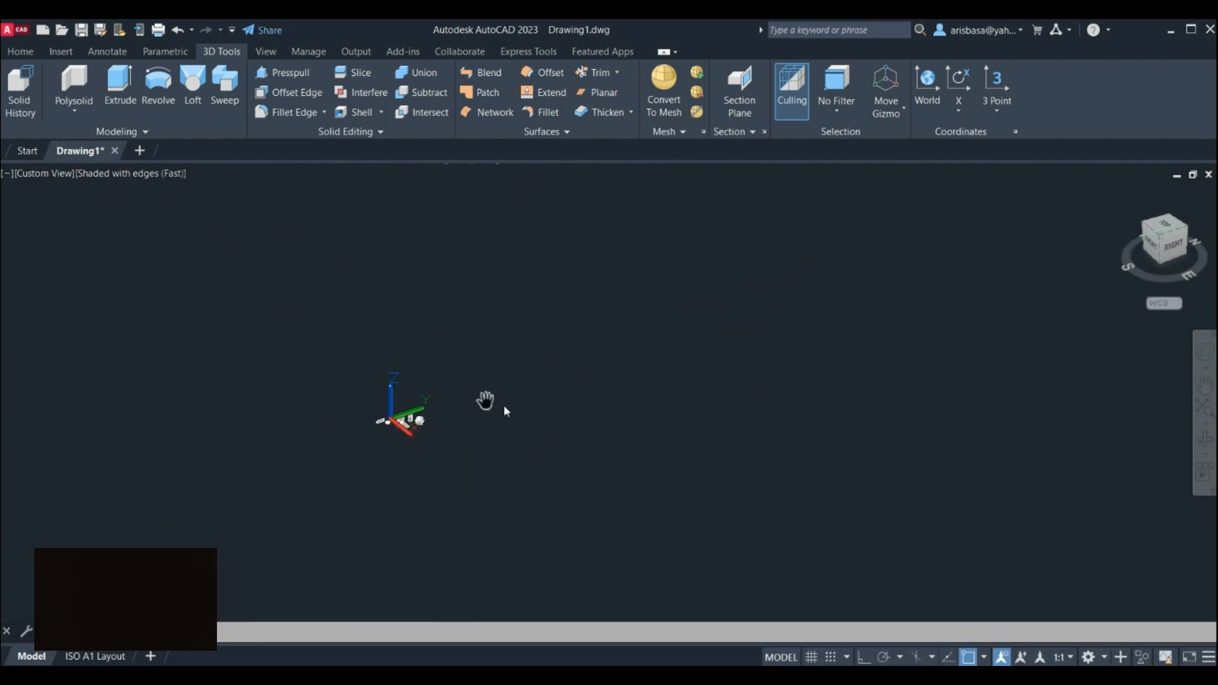
left_click(75, 112)
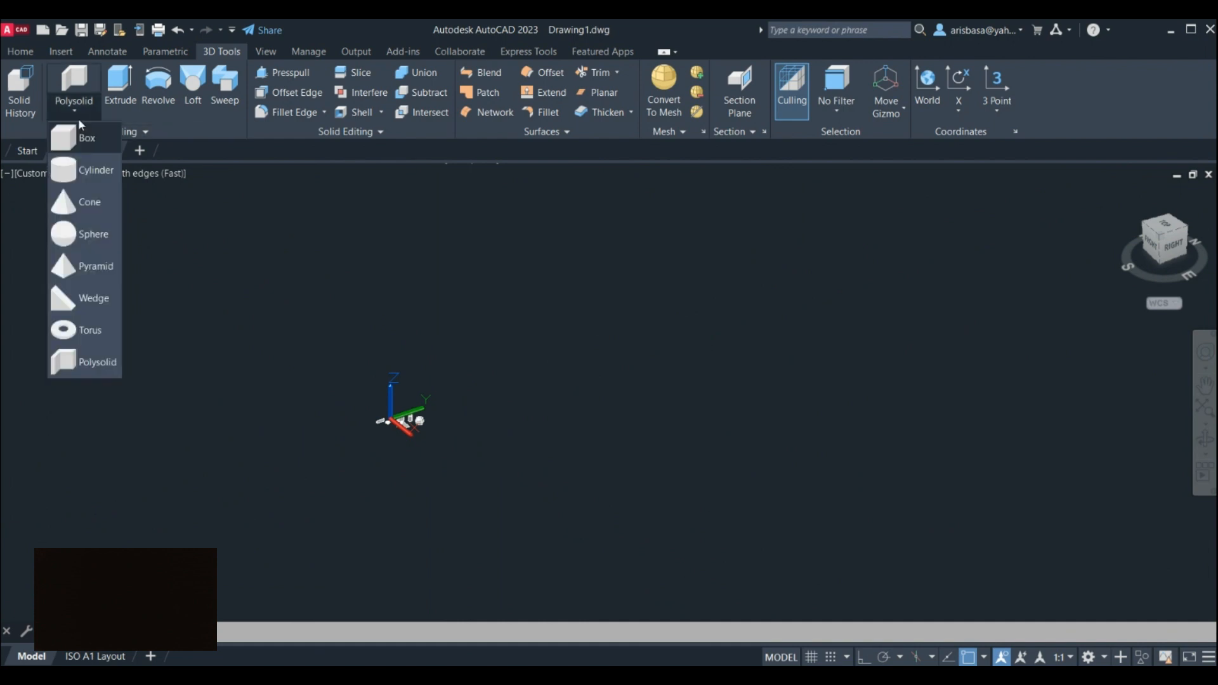
left_click(97, 362)
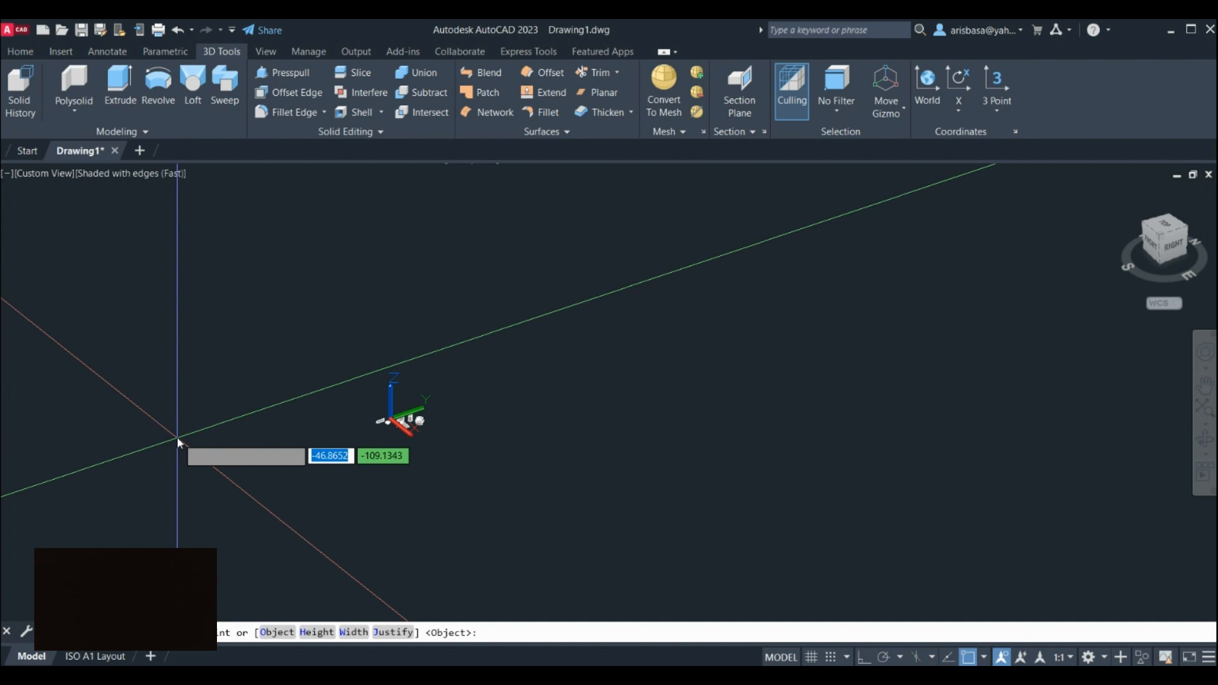
key("Down")
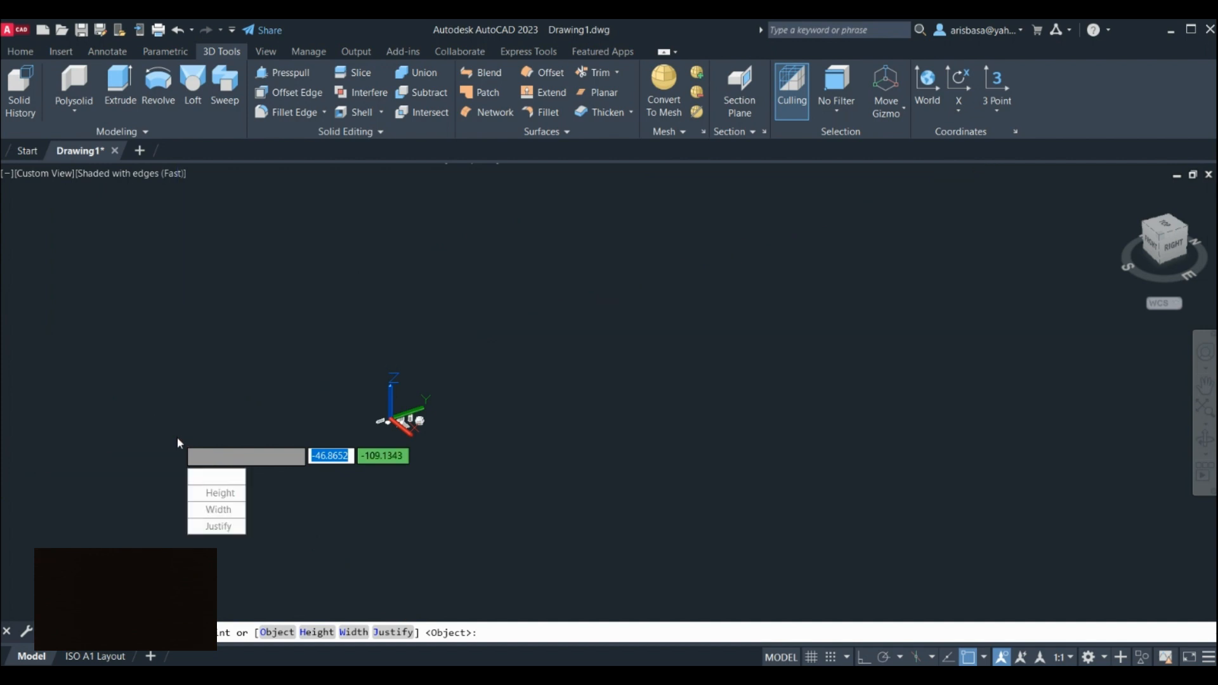
key("Down")
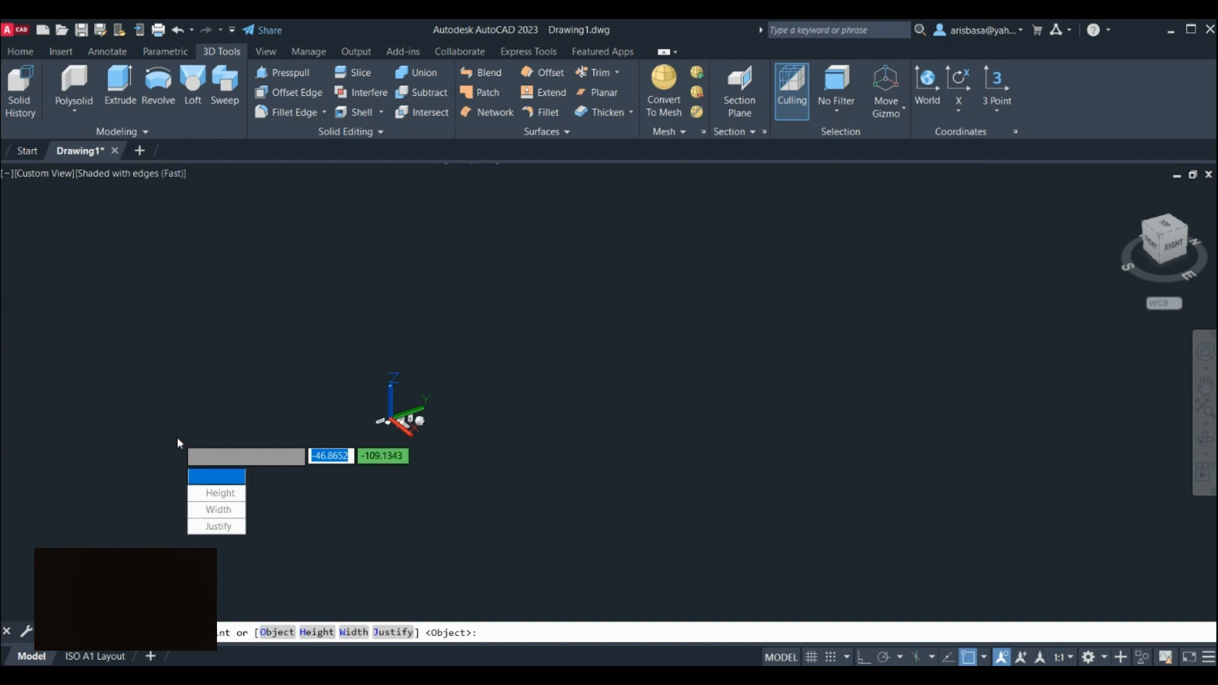
left_click(221, 494)
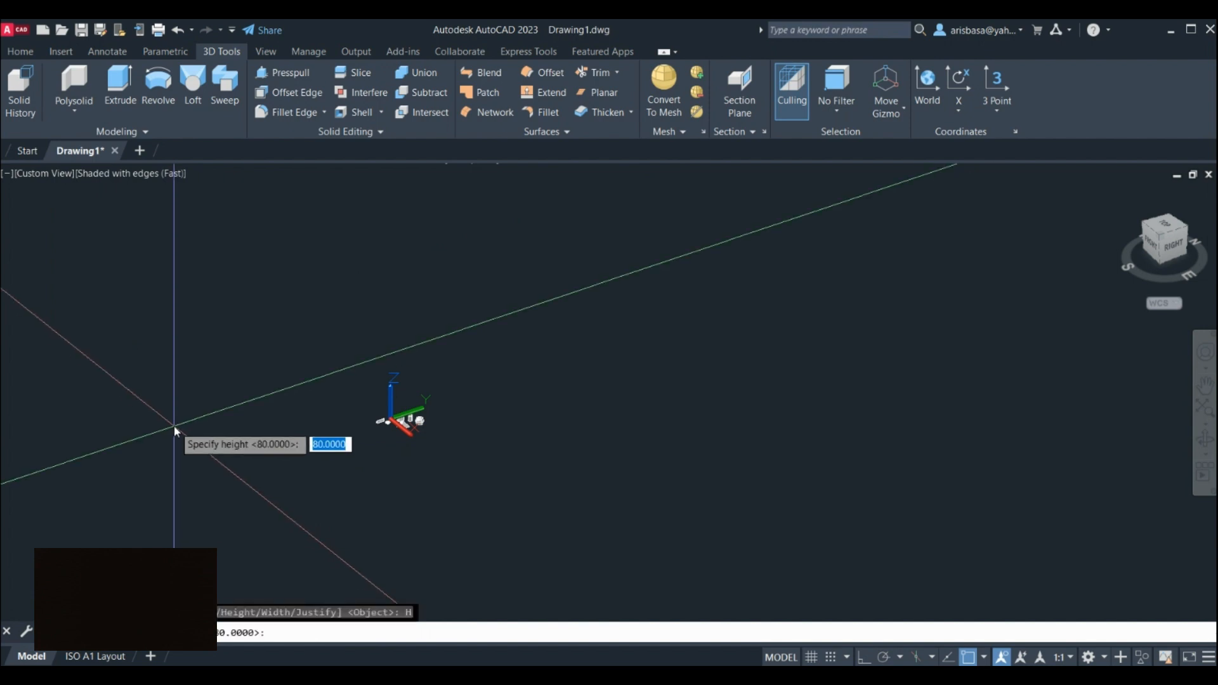
type("3500")
key("Return")
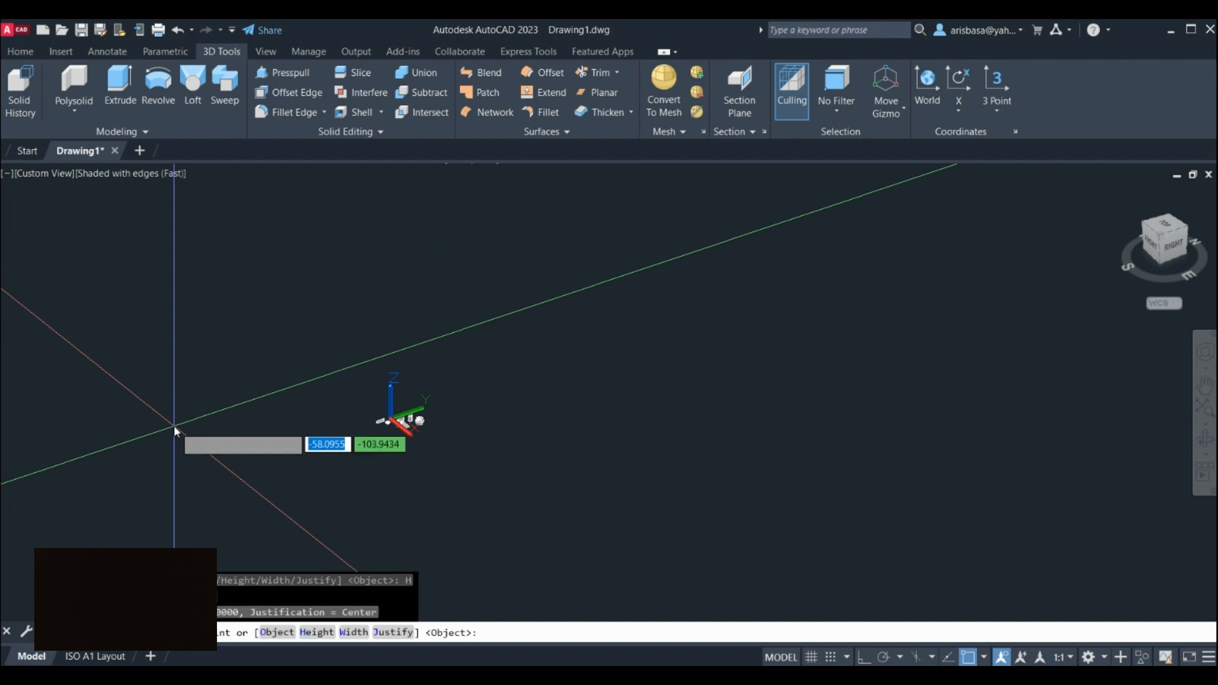
Set the polysolid's width to 200.
key("Down")
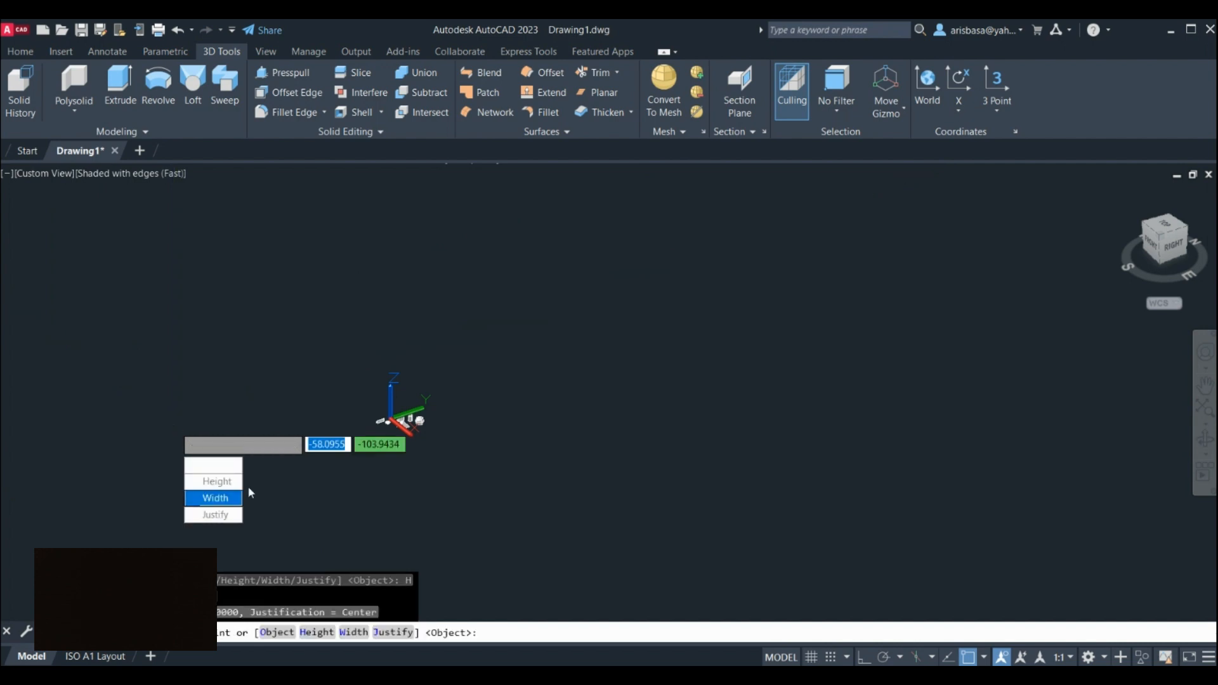
left_click(219, 502)
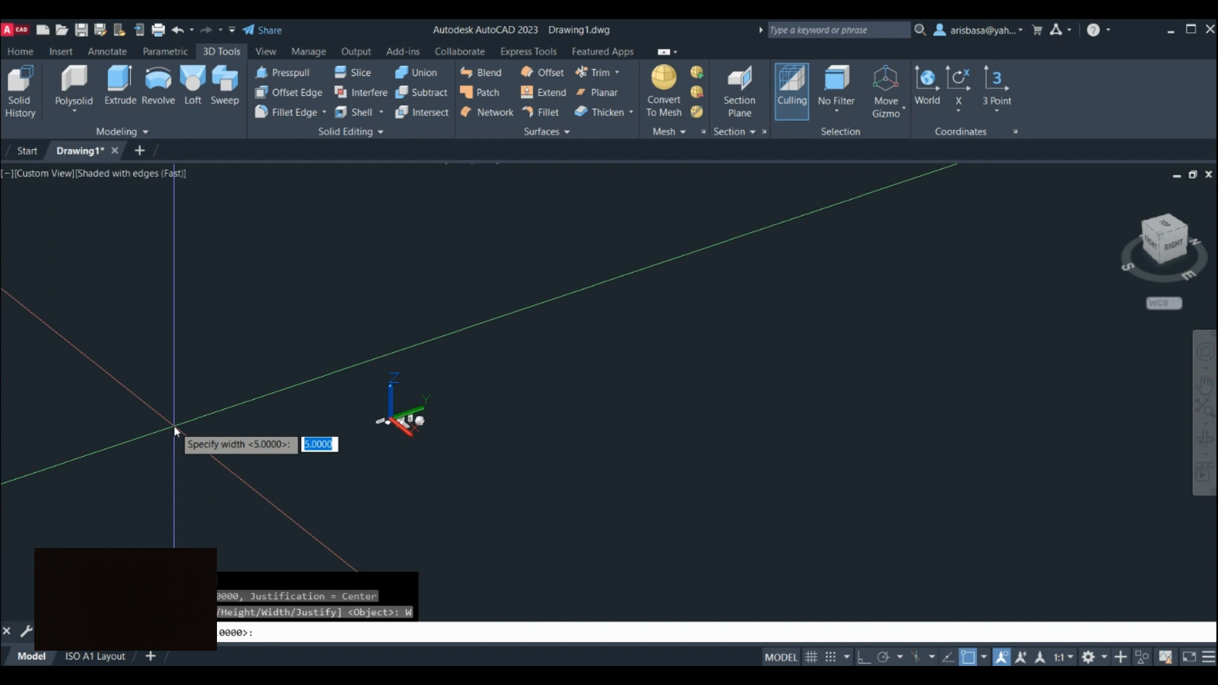
type("200")
key("Return")
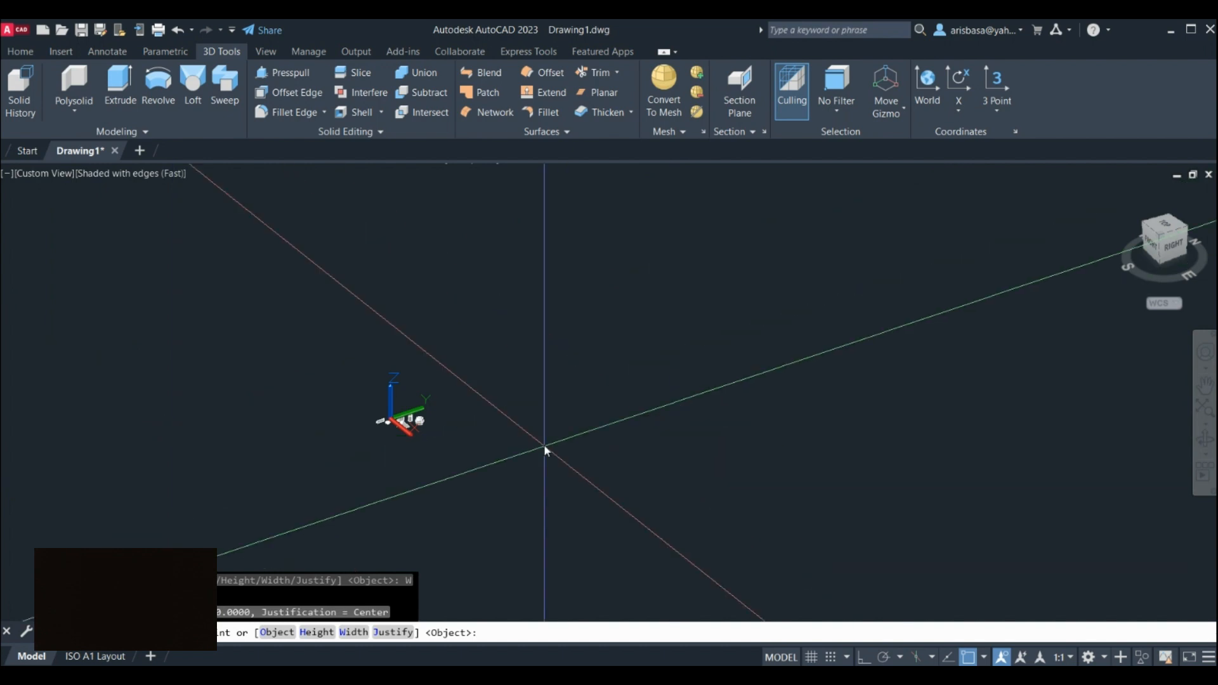
Draw the polysolid as four freely placed wall segments that turn back toward the start near the origin, and end the command.
left_click(545, 446)
scroll(813, 358, "down", 6)
middle_click_drag(813, 358, 567, 457)
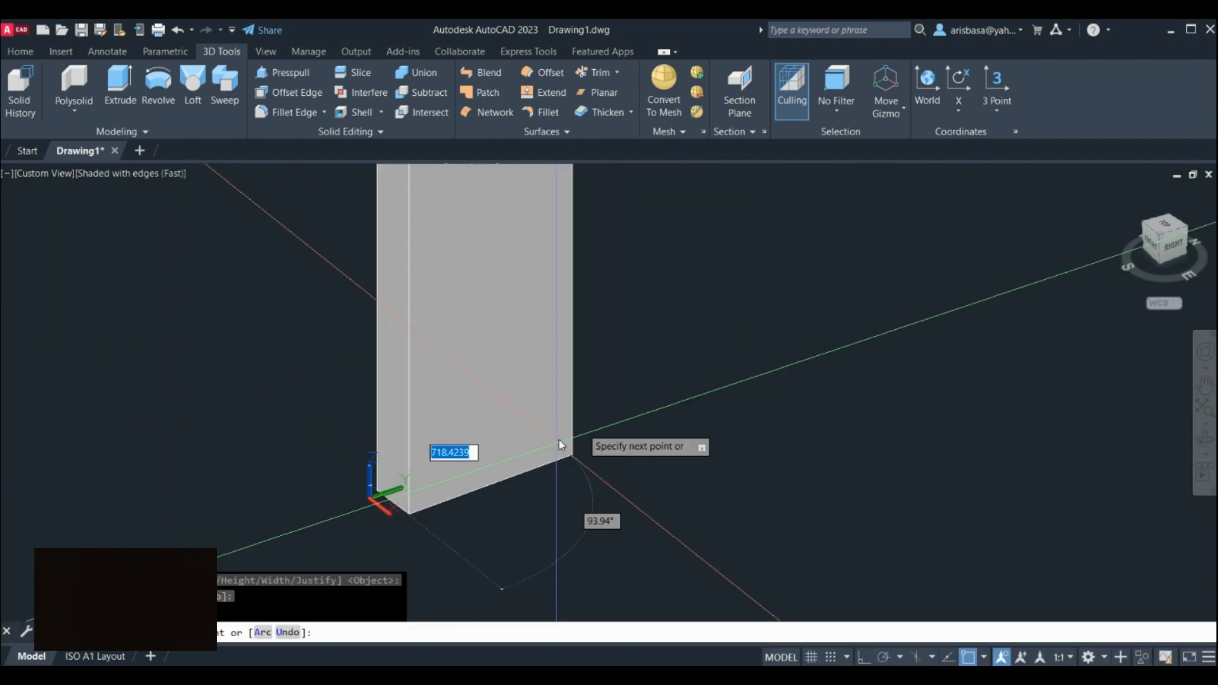
scroll(666, 405, "down", 2)
scroll(763, 365, "down", 6)
middle_click_drag(759, 381, 627, 457)
left_click(764, 411)
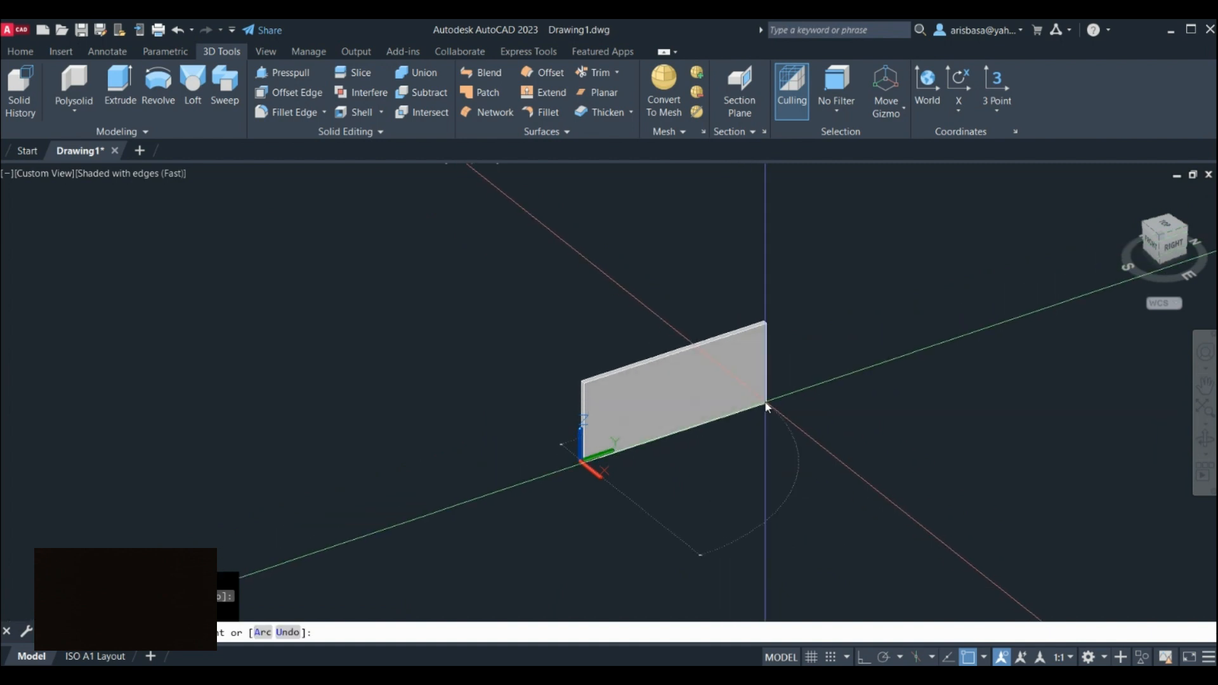
left_click(877, 505)
left_click(720, 544)
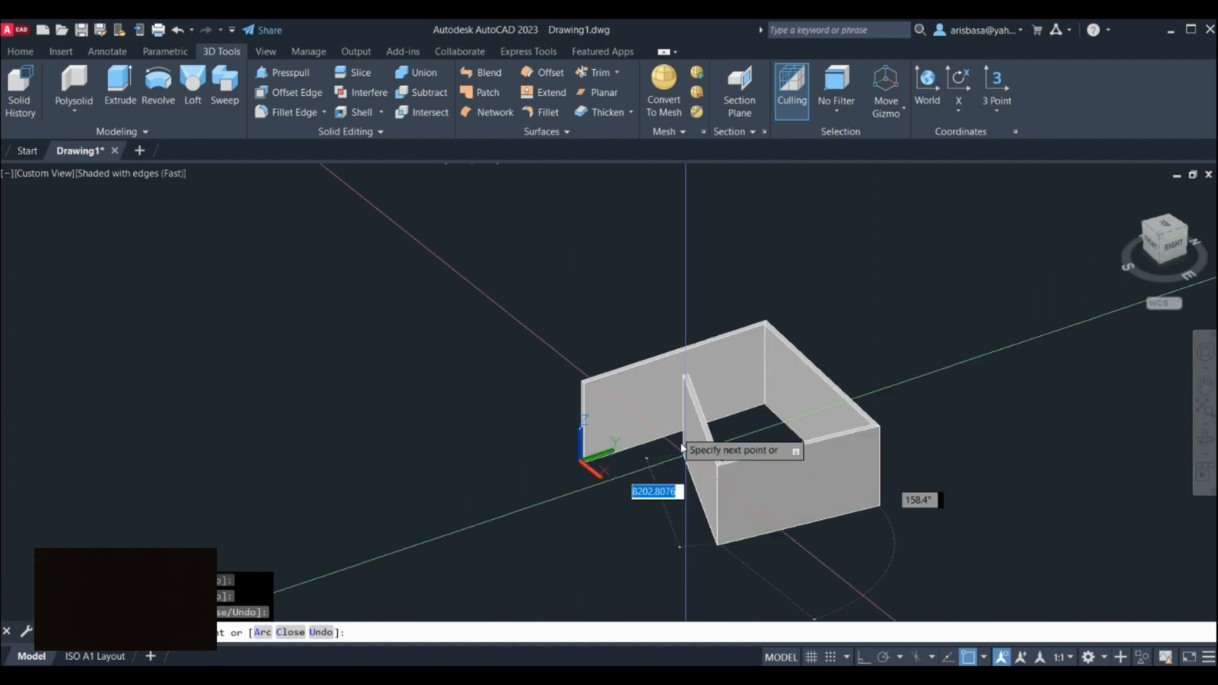
left_click(637, 450)
key("Escape")
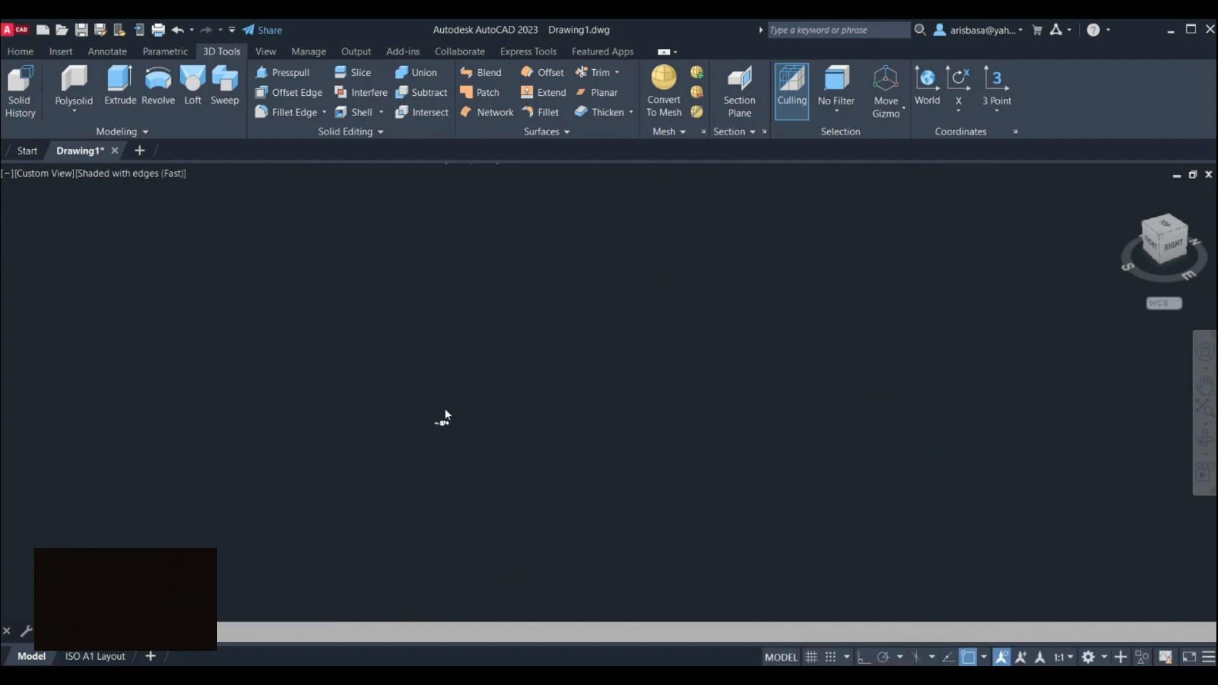
Bring the whole group of basic solids back into close view, with nothing selected.
scroll(451, 425, "up", 15)
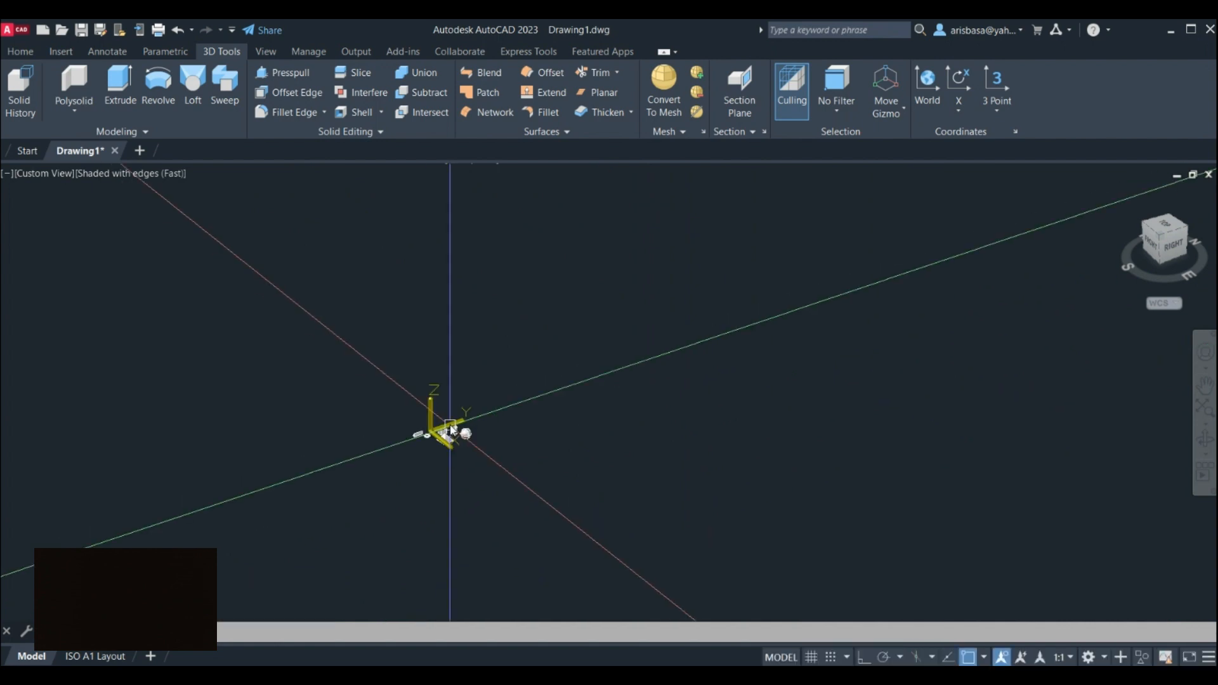
middle_click_drag(536, 489, 648, 413)
scroll(648, 412, "down", 4)
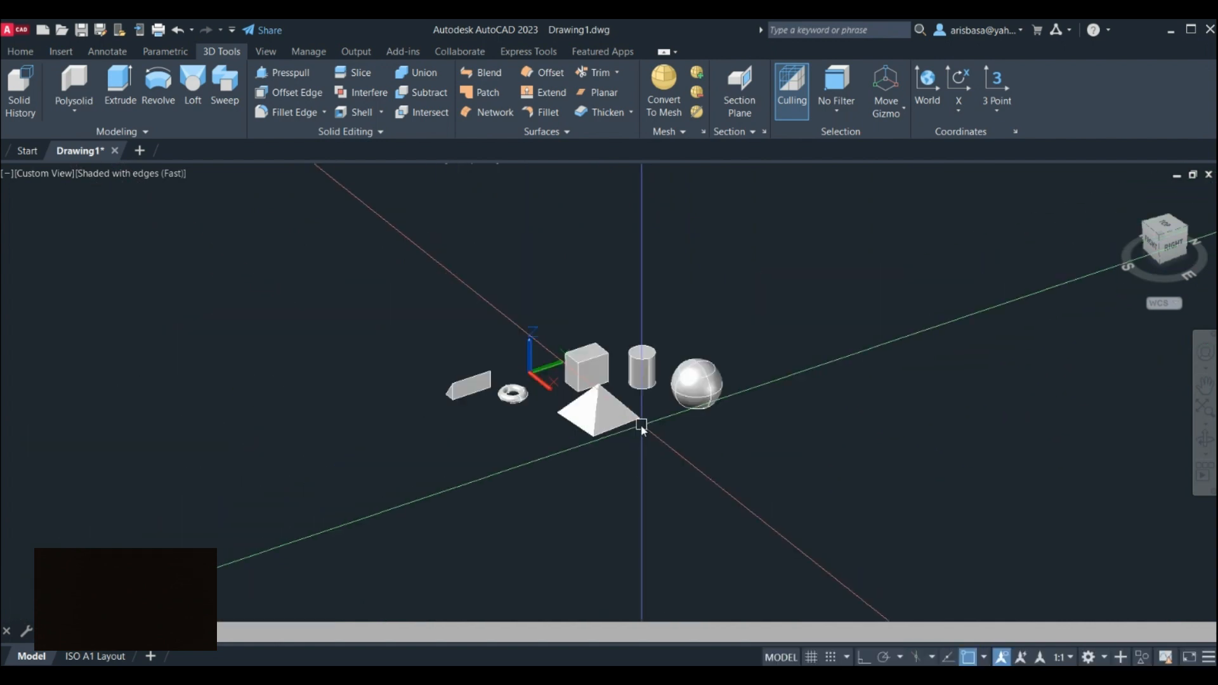
left_click(625, 431)
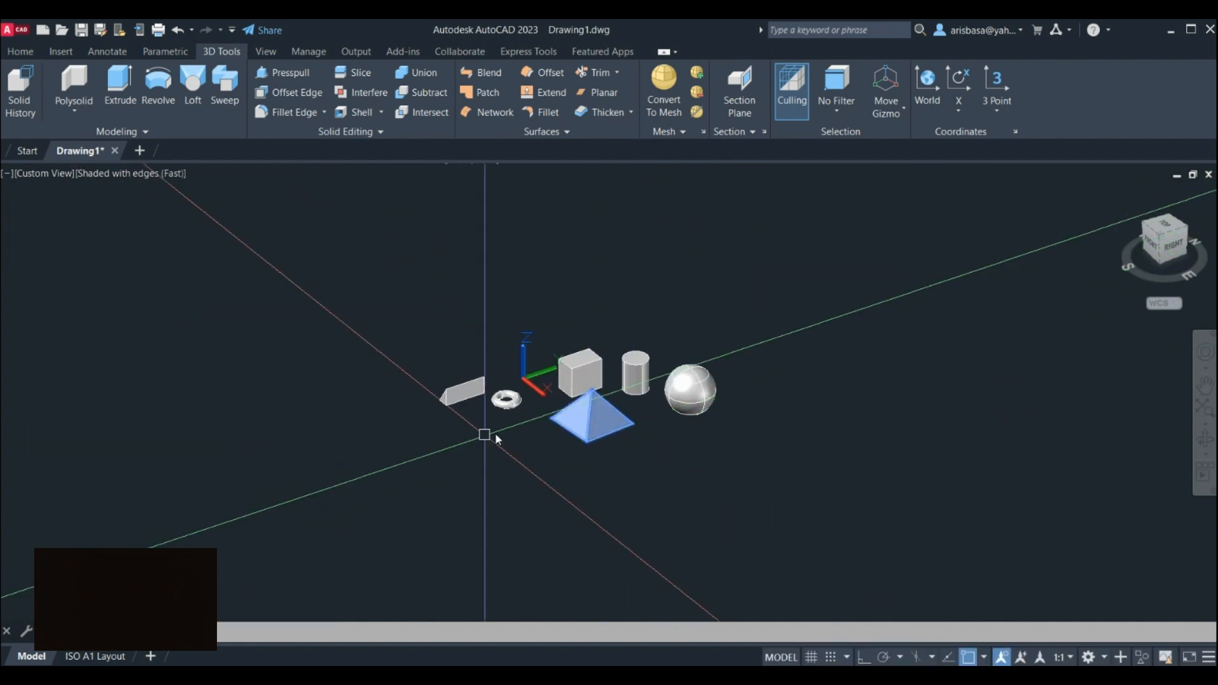
scroll(572, 424, "up", 4)
middle_click_drag(739, 412, 677, 459)
key("Escape")
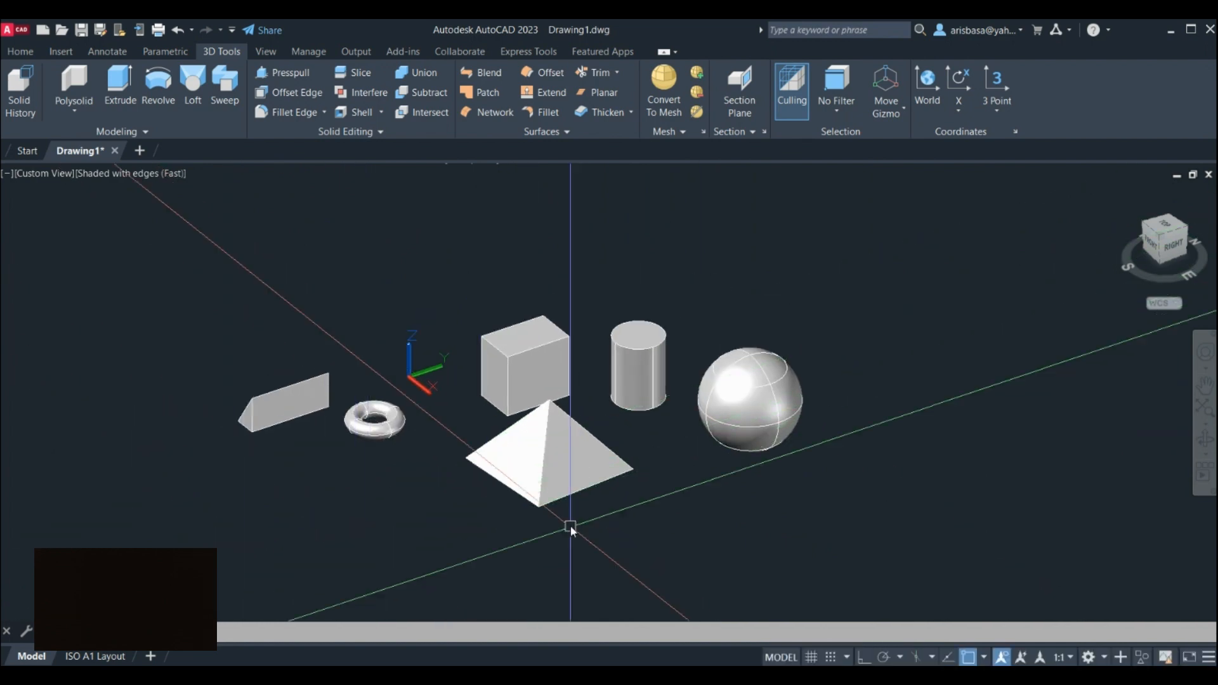
Try to rotate the pyramid about the nearest corner of its base.
left_click(546, 500)
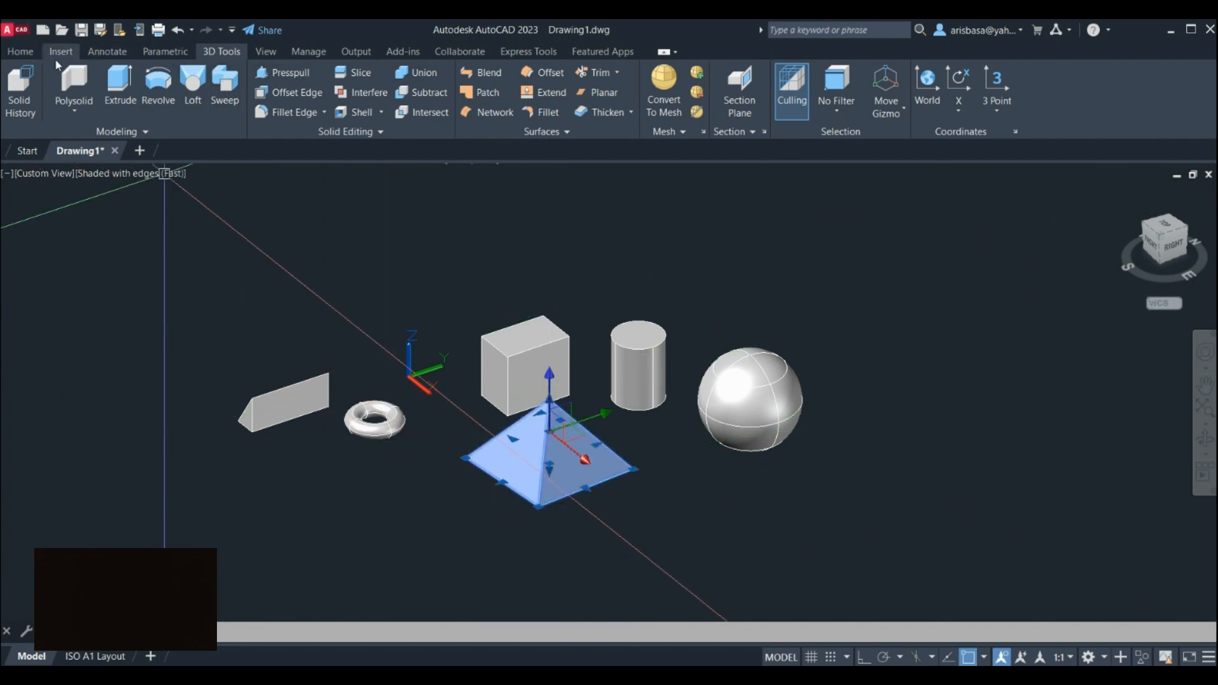
left_click(20, 54)
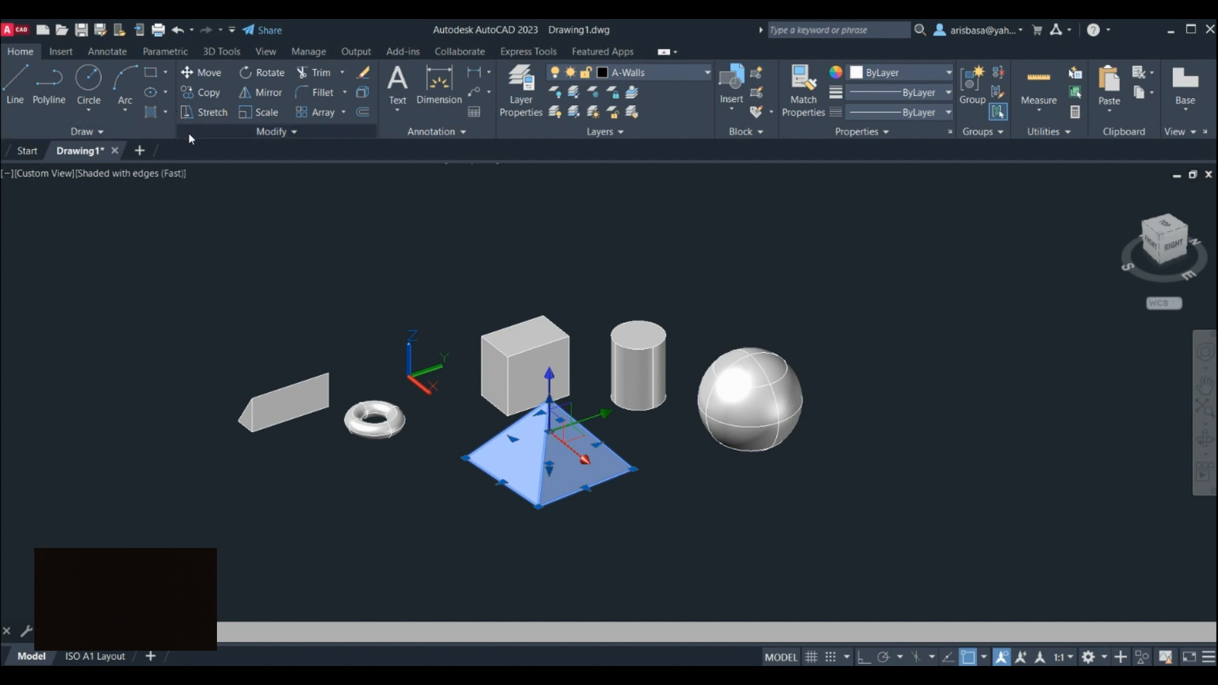
left_click(268, 74)
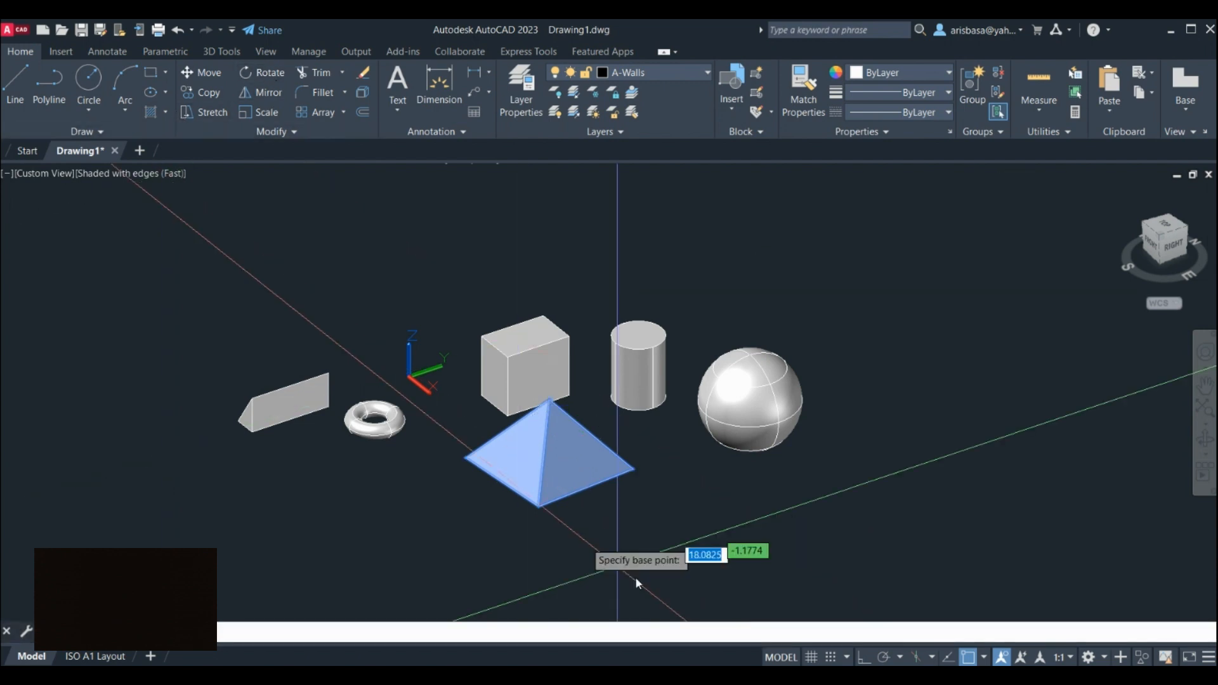
left_click(541, 506)
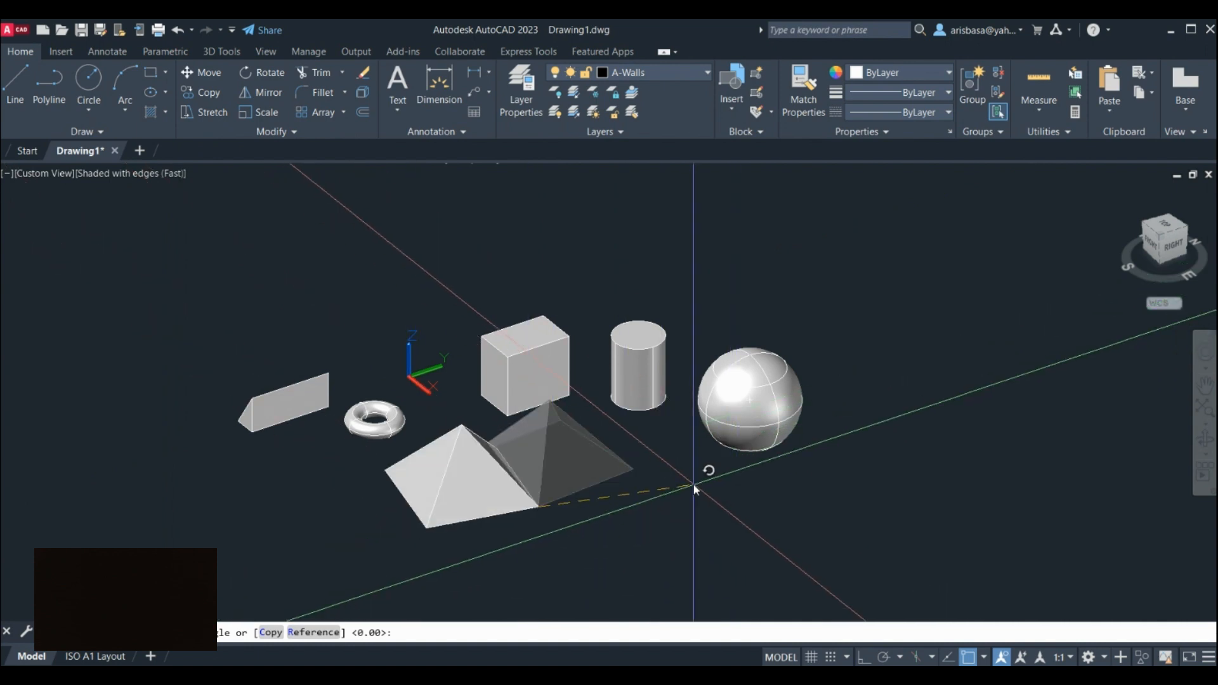
key("Escape")
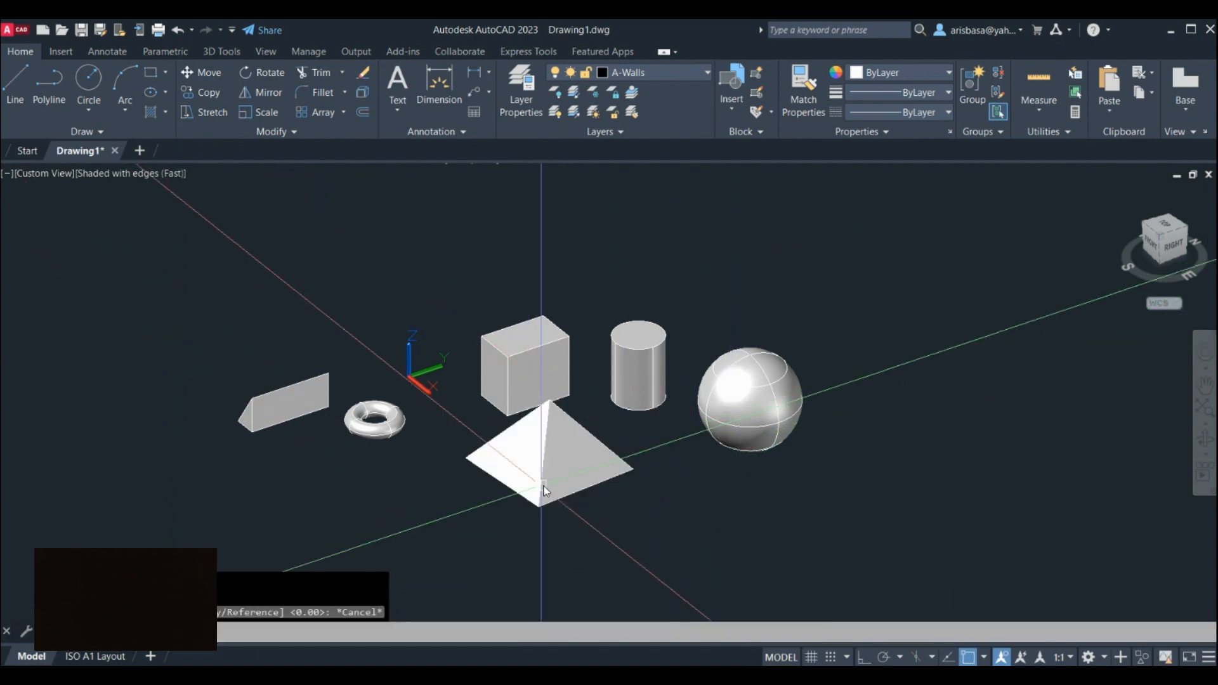
Copy the pyramid to five freely chosen positions that curve around the sphere.
left_click(266, 112)
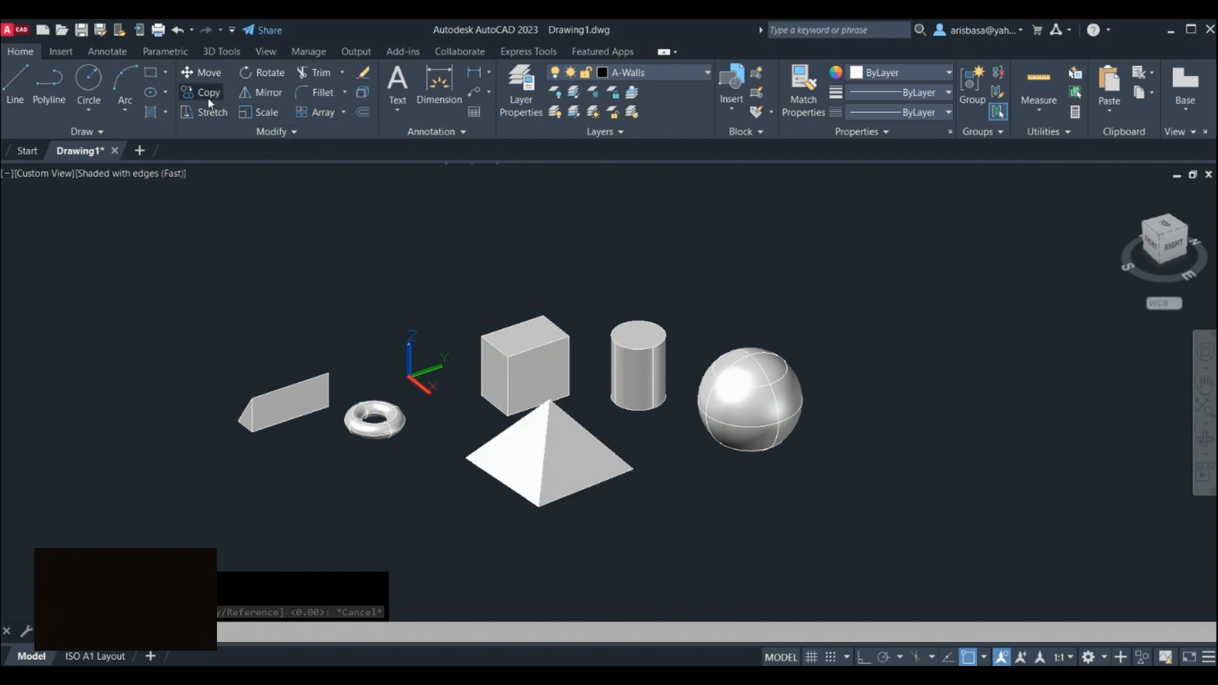
left_click(615, 452)
key("Return")
left_click(630, 442)
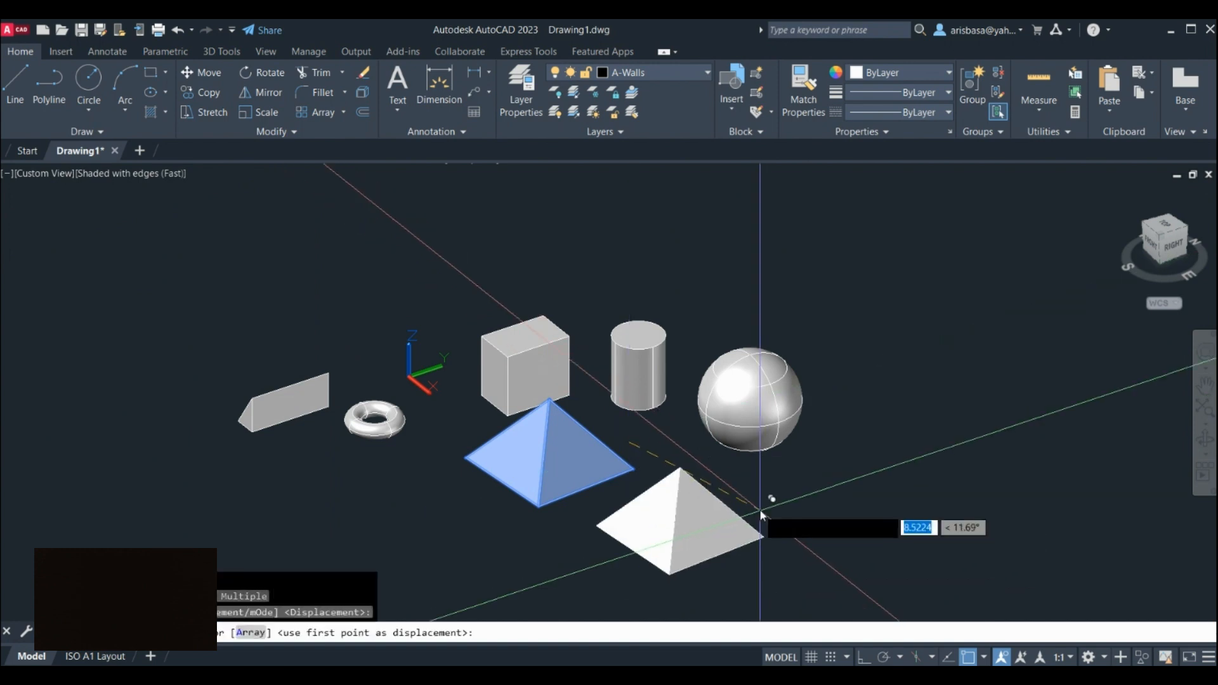
left_click(762, 515)
left_click(923, 460)
left_click(1046, 384)
left_click(1006, 291)
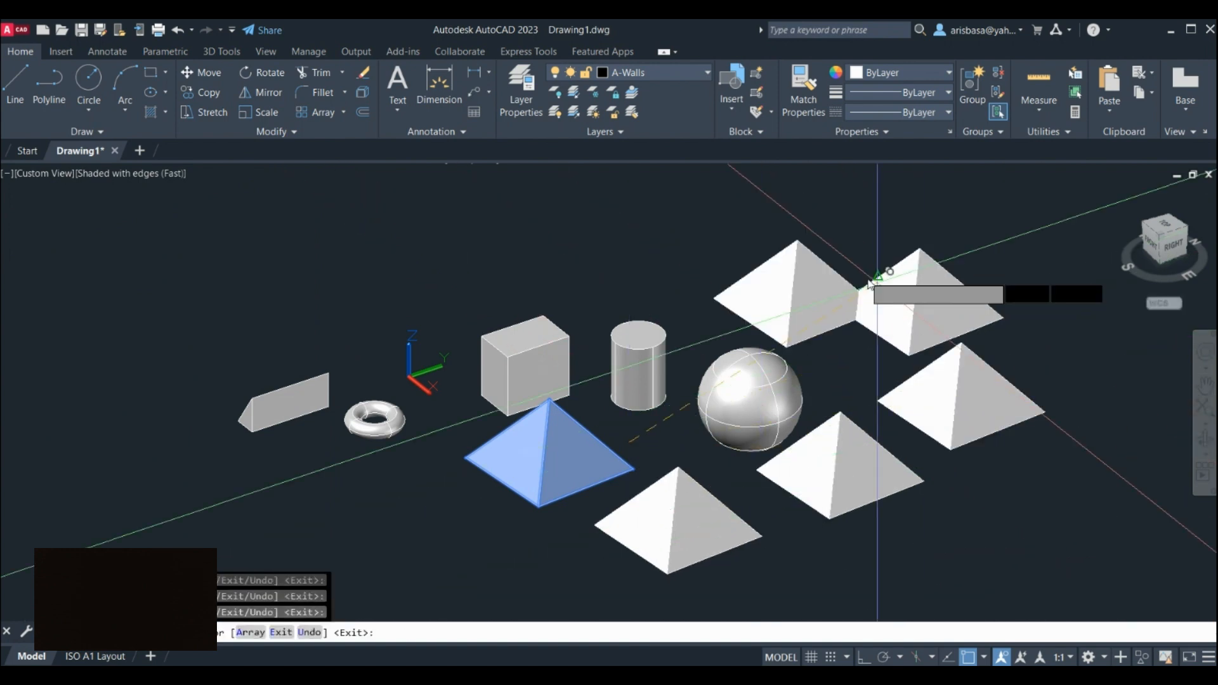
left_click(864, 275)
key("Escape")
Draw a closed, irregular nine-sided polyline with freely placed corners in the empty area in front of the torus.
middle_click_drag(642, 437, 665, 401)
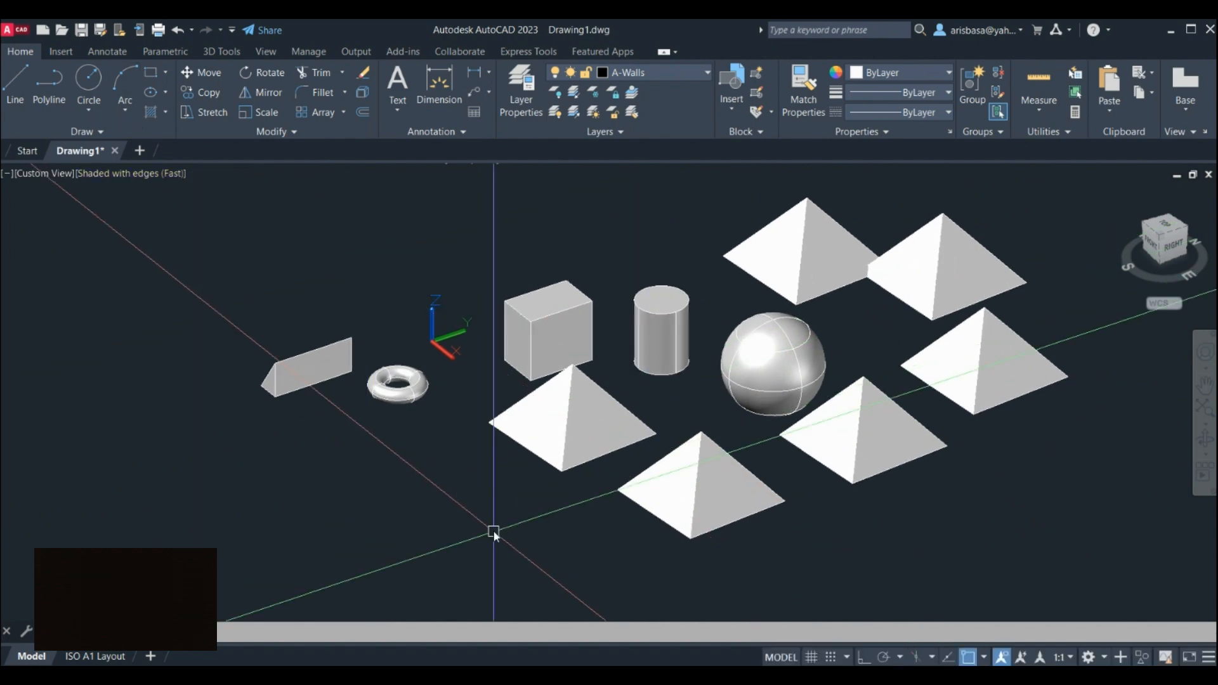
middle_click_drag(492, 530, 485, 500)
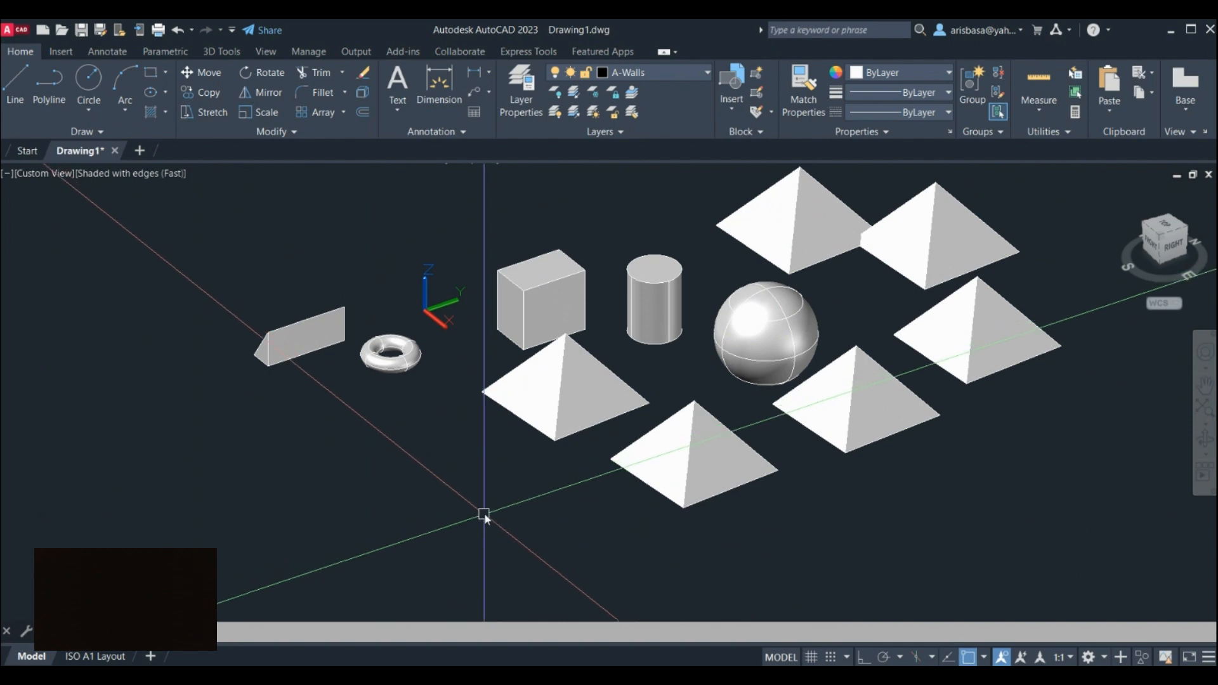
left_click(219, 51)
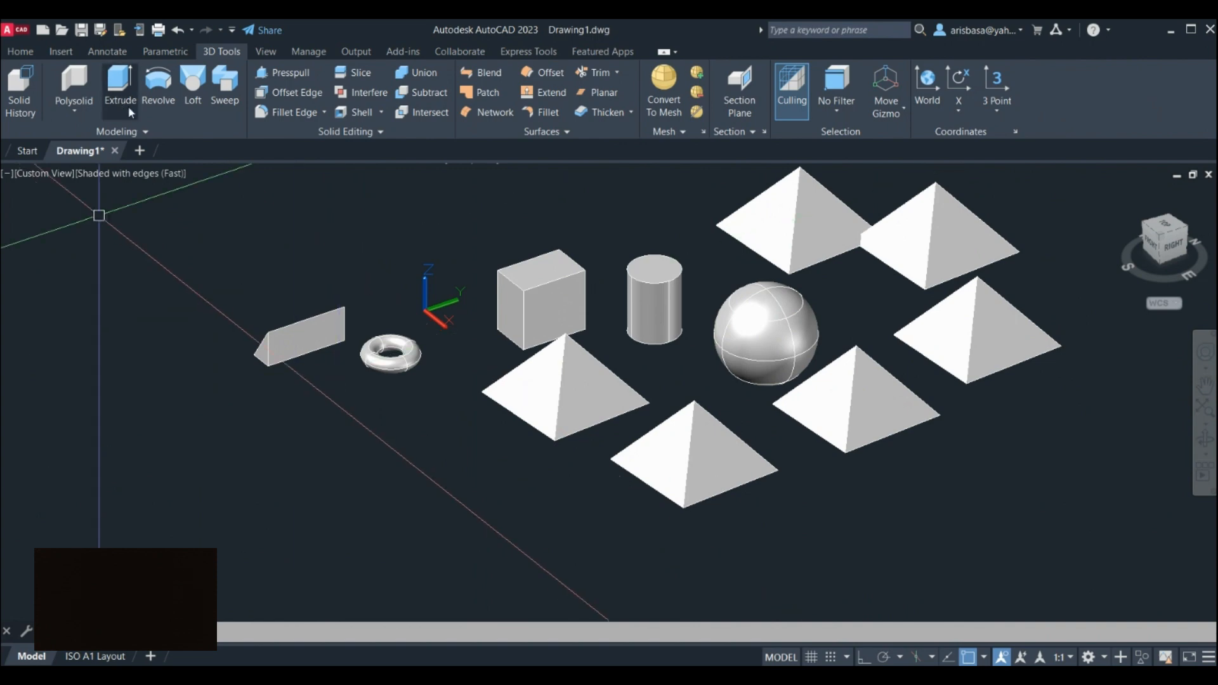
left_click(25, 52)
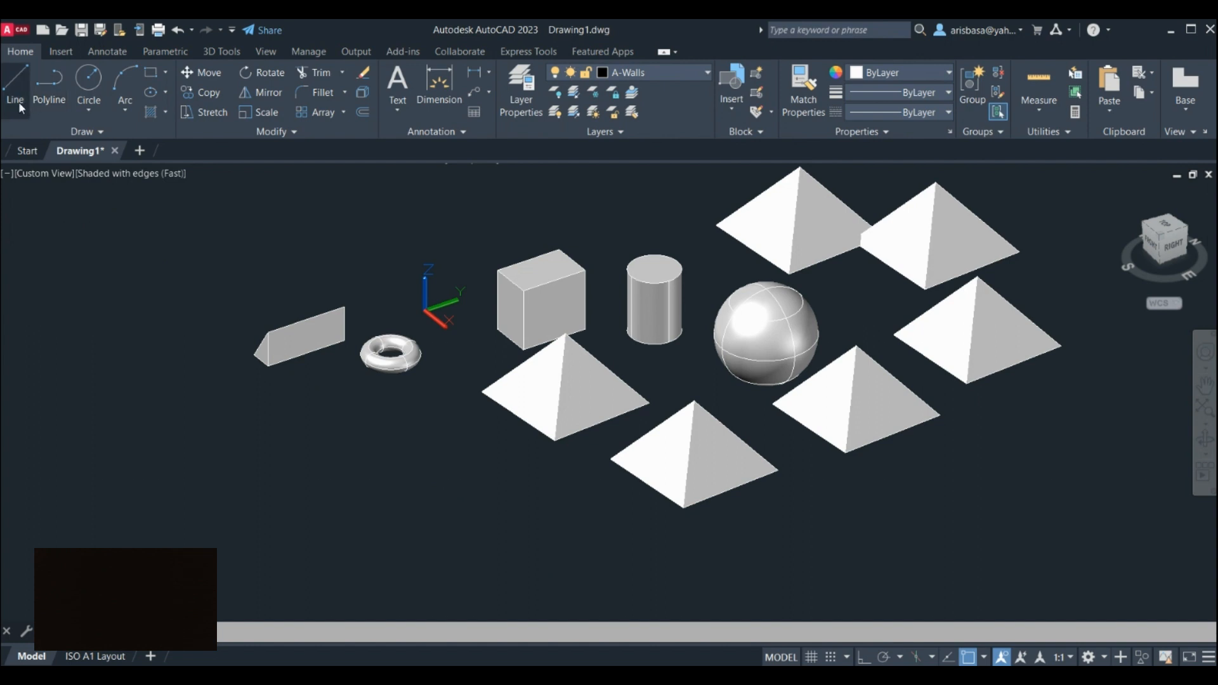
left_click(50, 105)
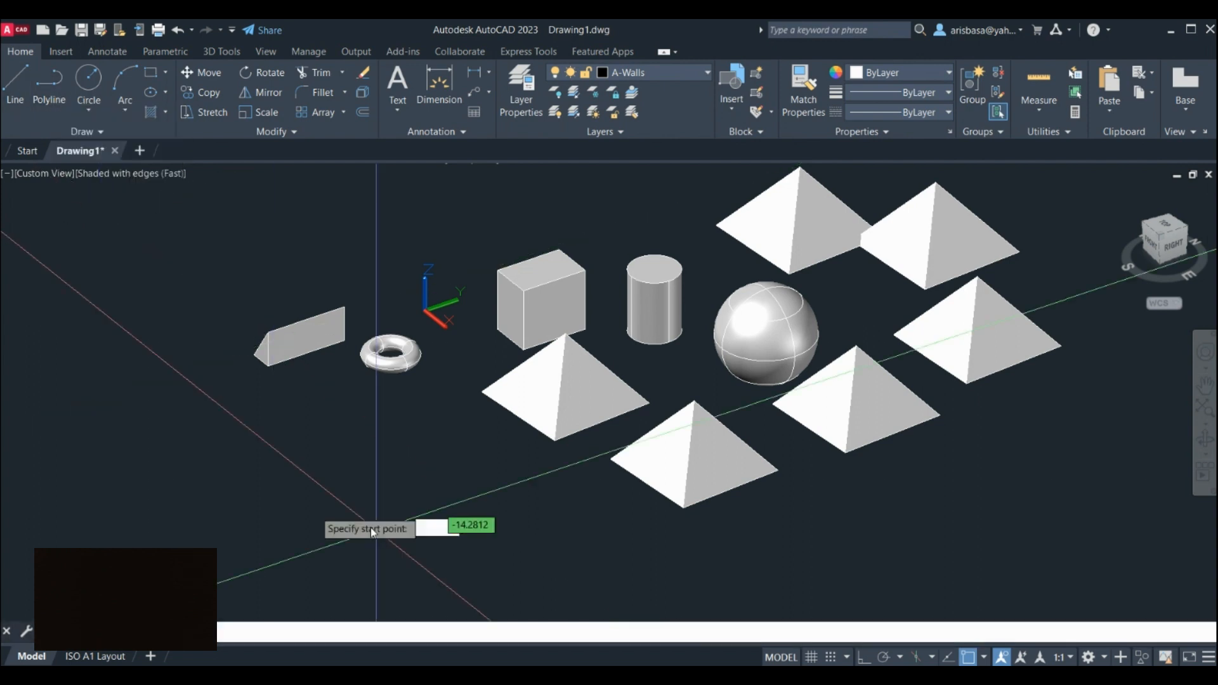
left_click(226, 458)
left_click(338, 462)
left_click(381, 511)
left_click(508, 499)
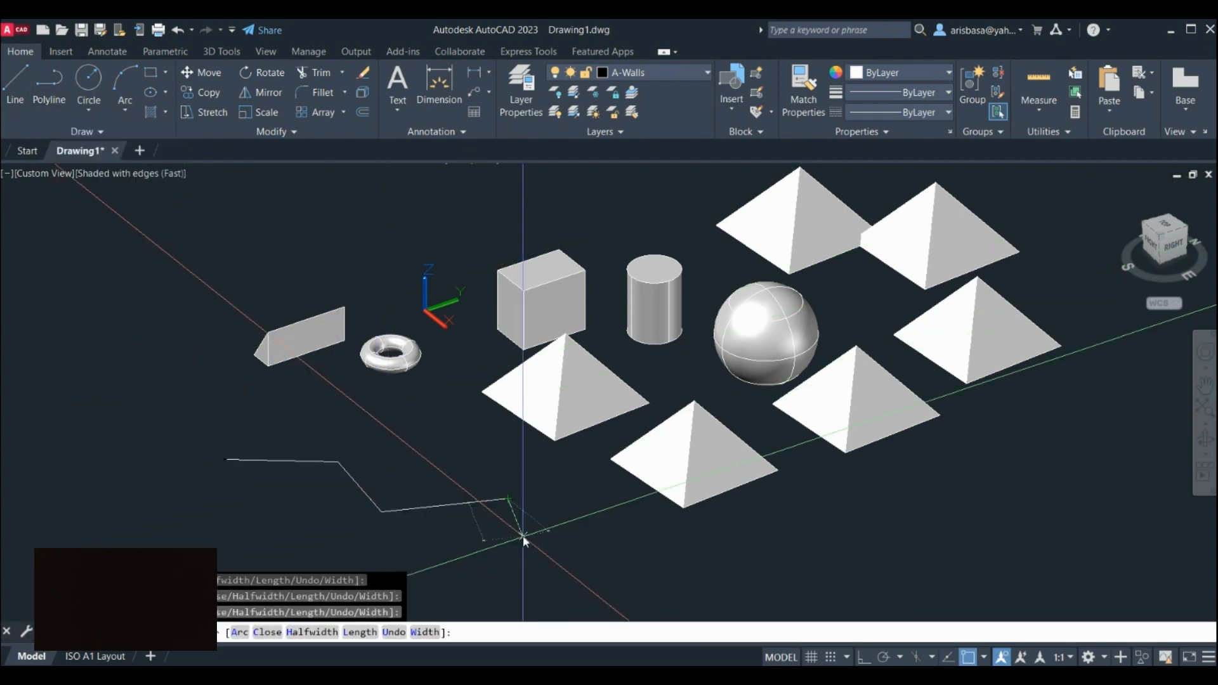
left_click(522, 536)
left_click(438, 569)
left_click(313, 540)
left_click(229, 541)
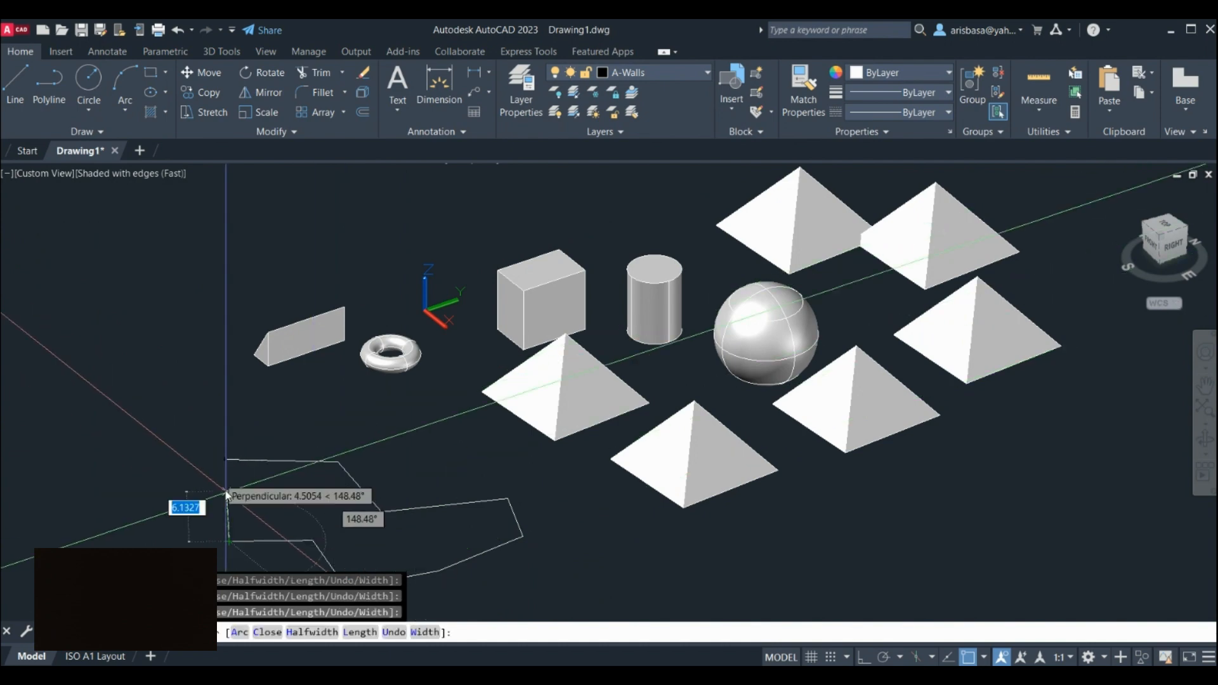
left_click(227, 459)
middle_click_drag(299, 488, 305, 427)
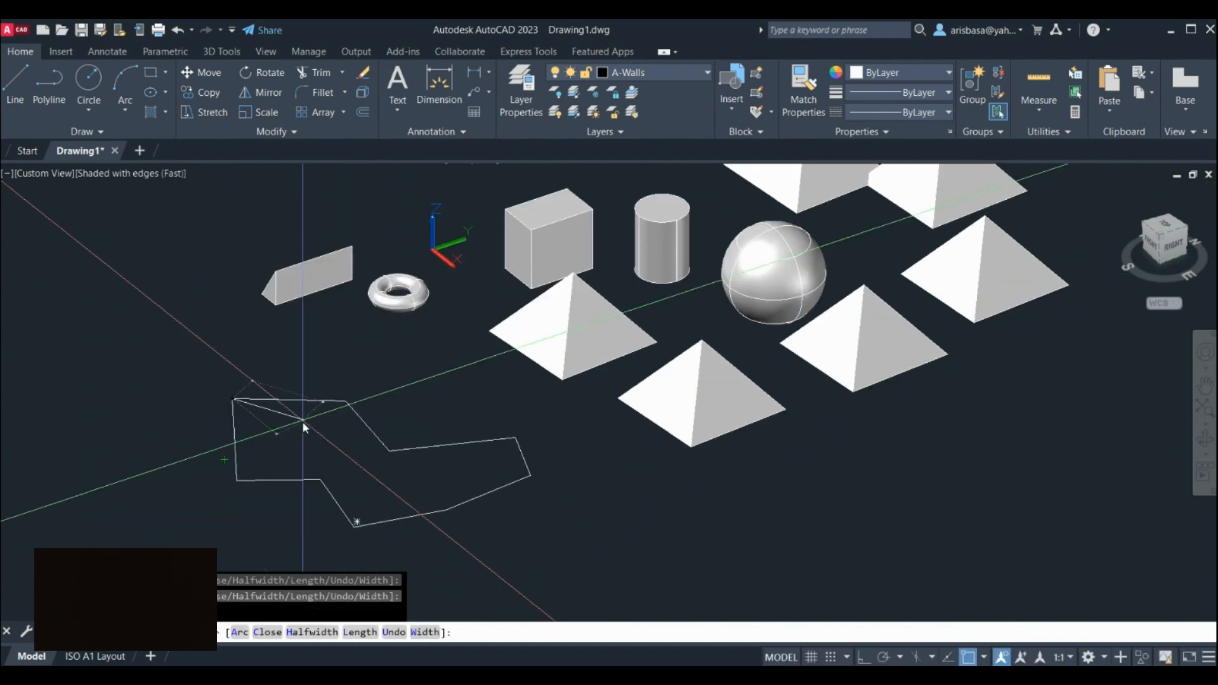
key("Return")
Extrude the closed polyline upward into a solid about 5 units high.
middle_click_drag(357, 465, 348, 478)
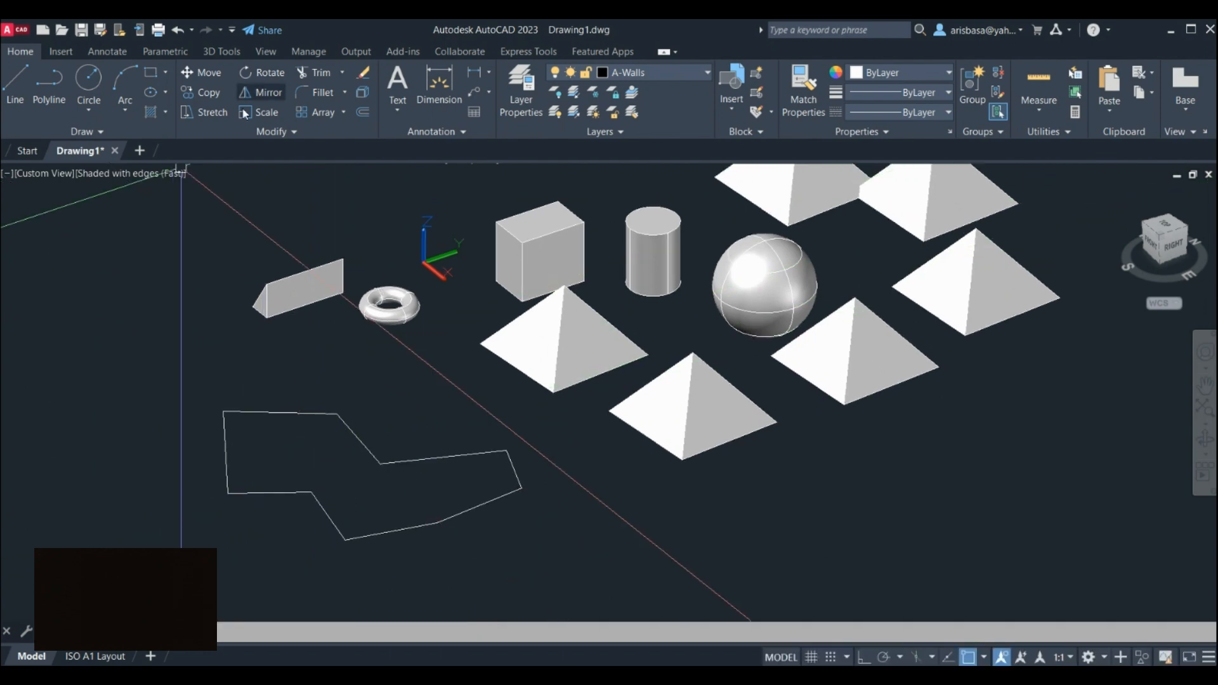
left_click(224, 48)
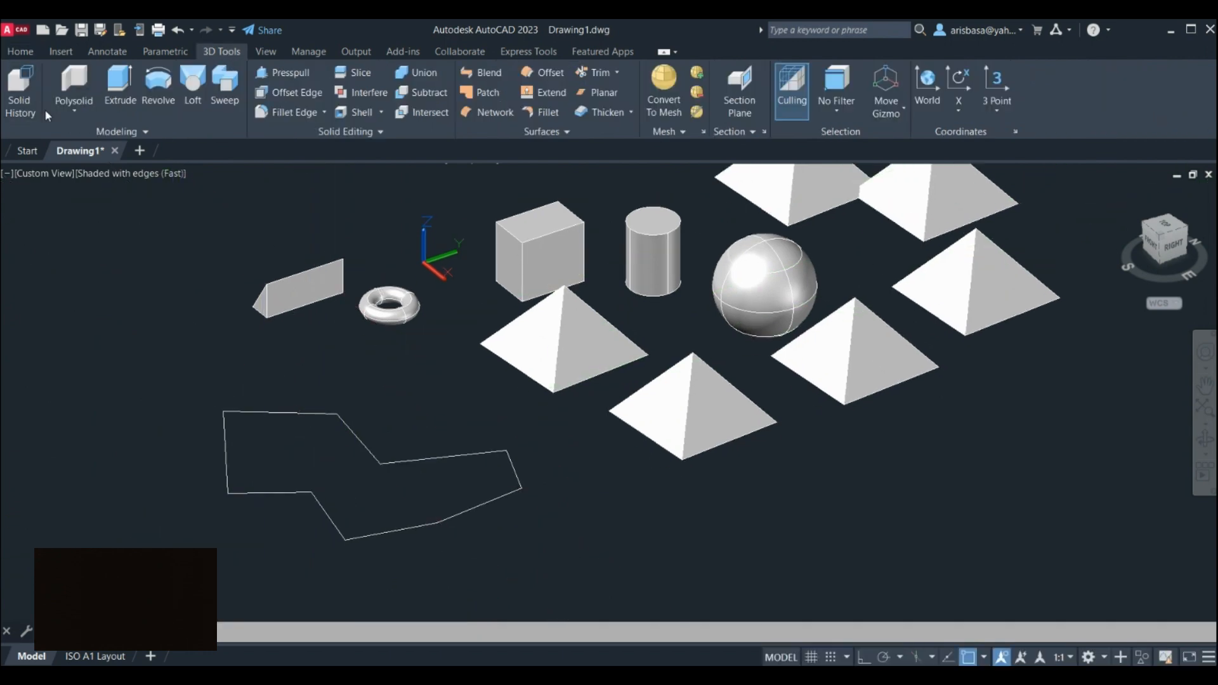
left_click(71, 115)
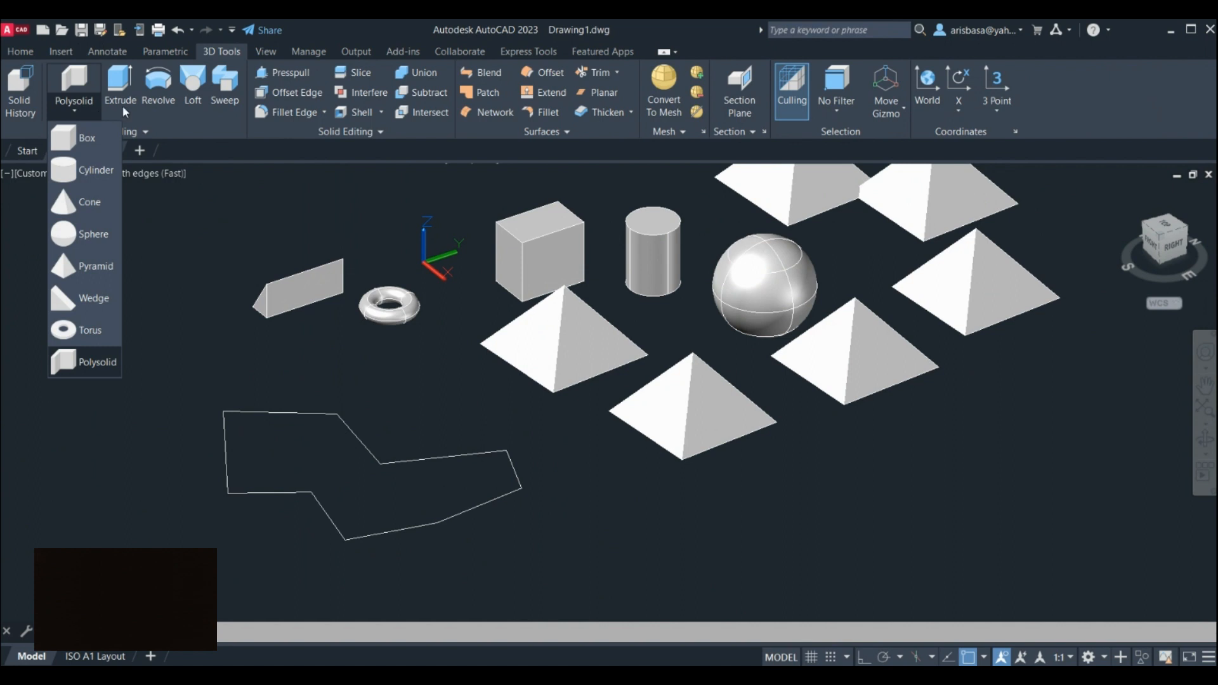
left_click(121, 89)
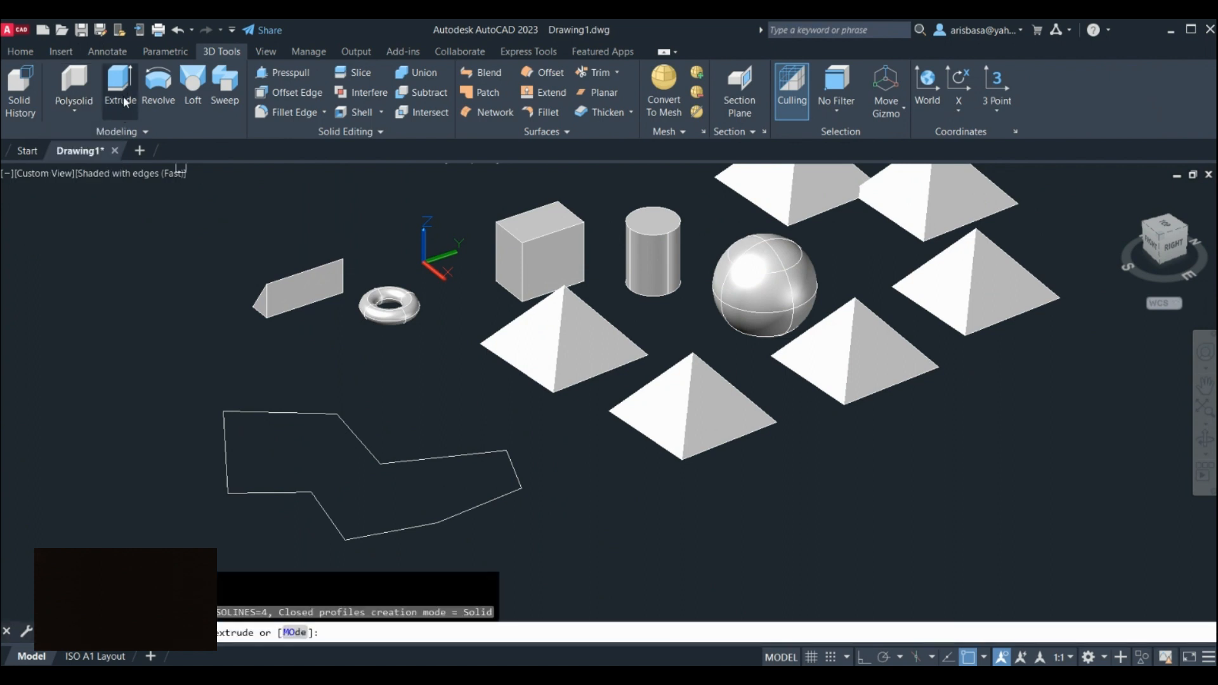
left_click(318, 413)
key("Return")
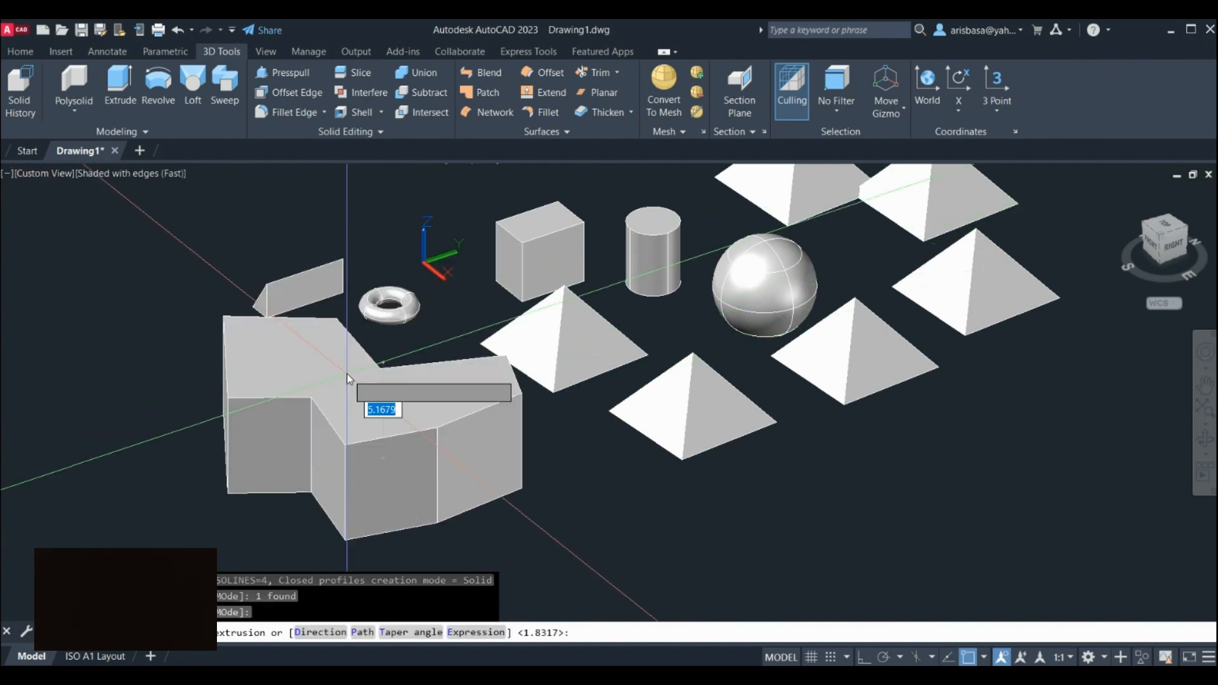
middle_click_drag(413, 430, 400, 473, "shift")
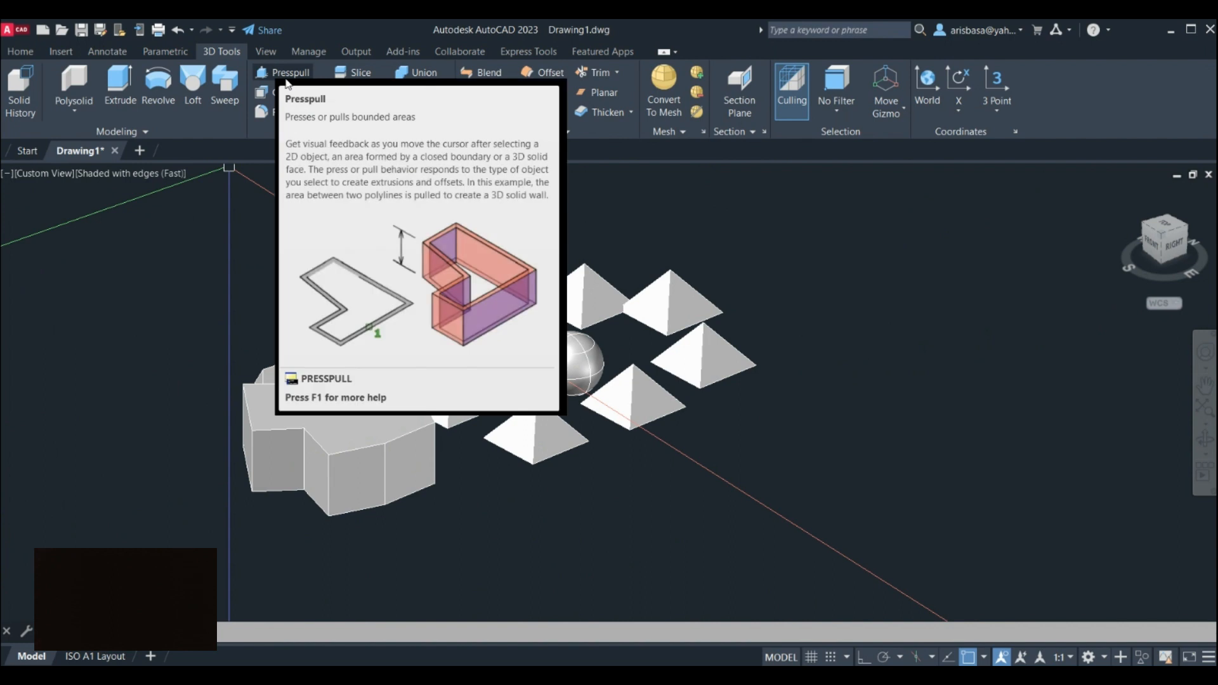
Presspull the middle front face of the extruded solid inward by a small, freely chosen depth.
left_click(287, 75)
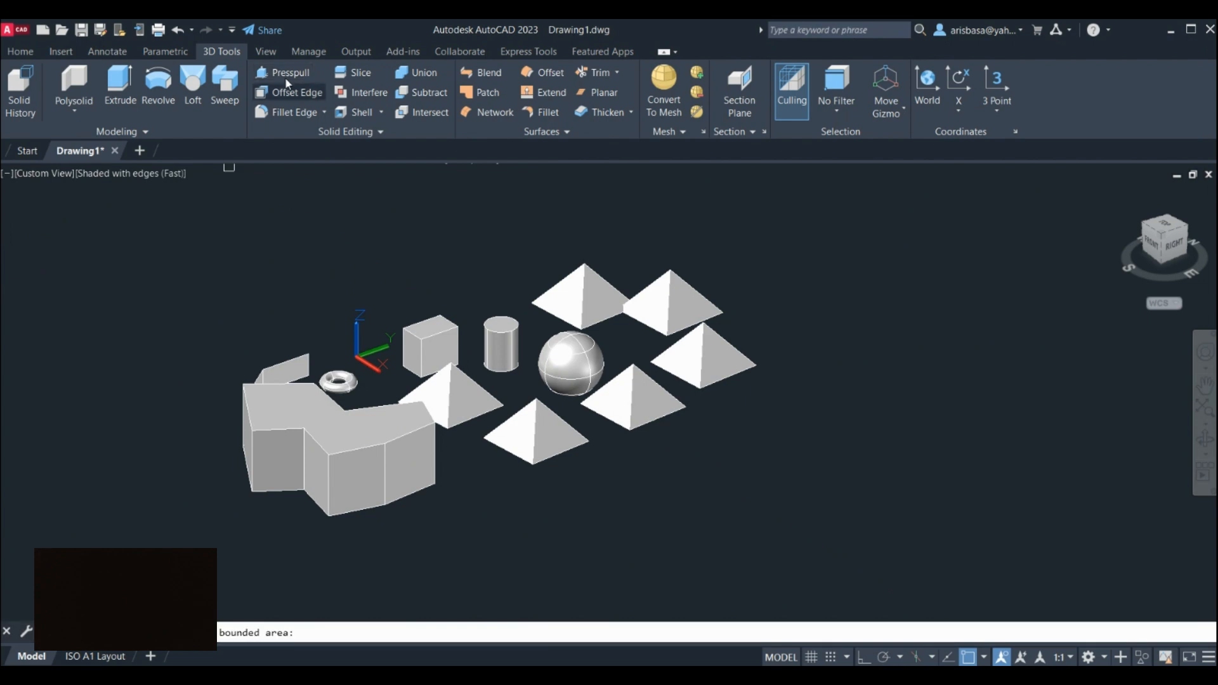
scroll(356, 482, "up", 2)
scroll(356, 482, "up", 3)
middle_click_drag(362, 471, 394, 375)
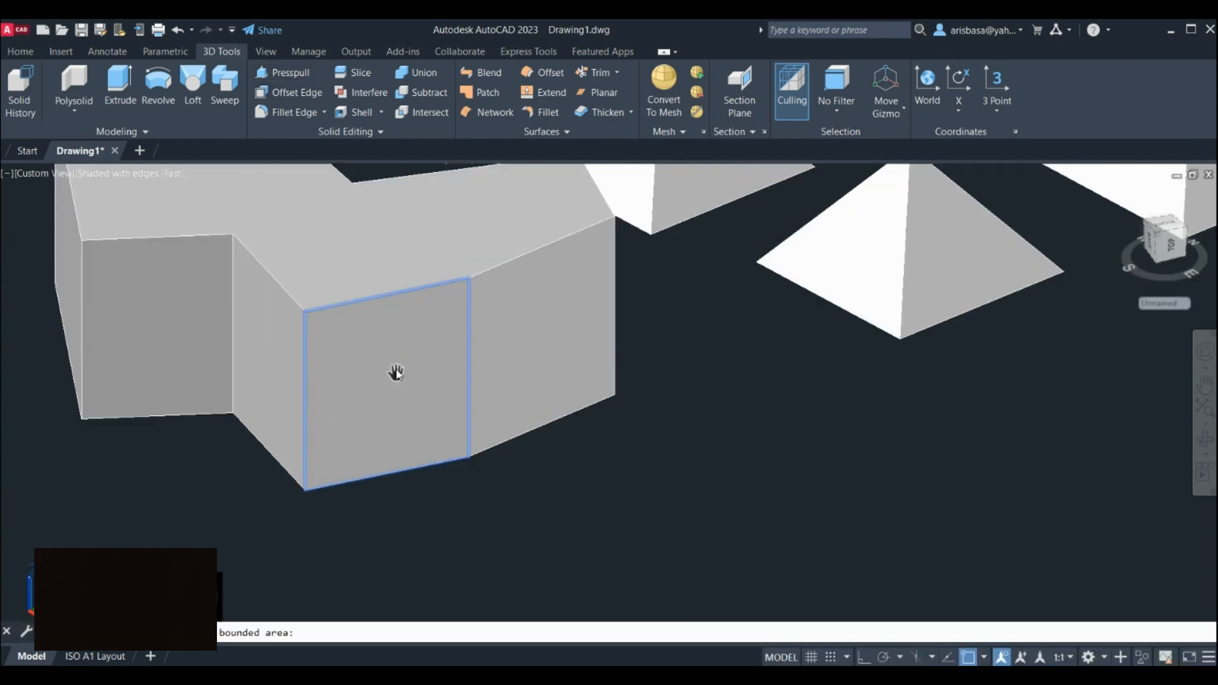
scroll(493, 409, "down", 2)
middle_click_drag(494, 409, 380, 454)
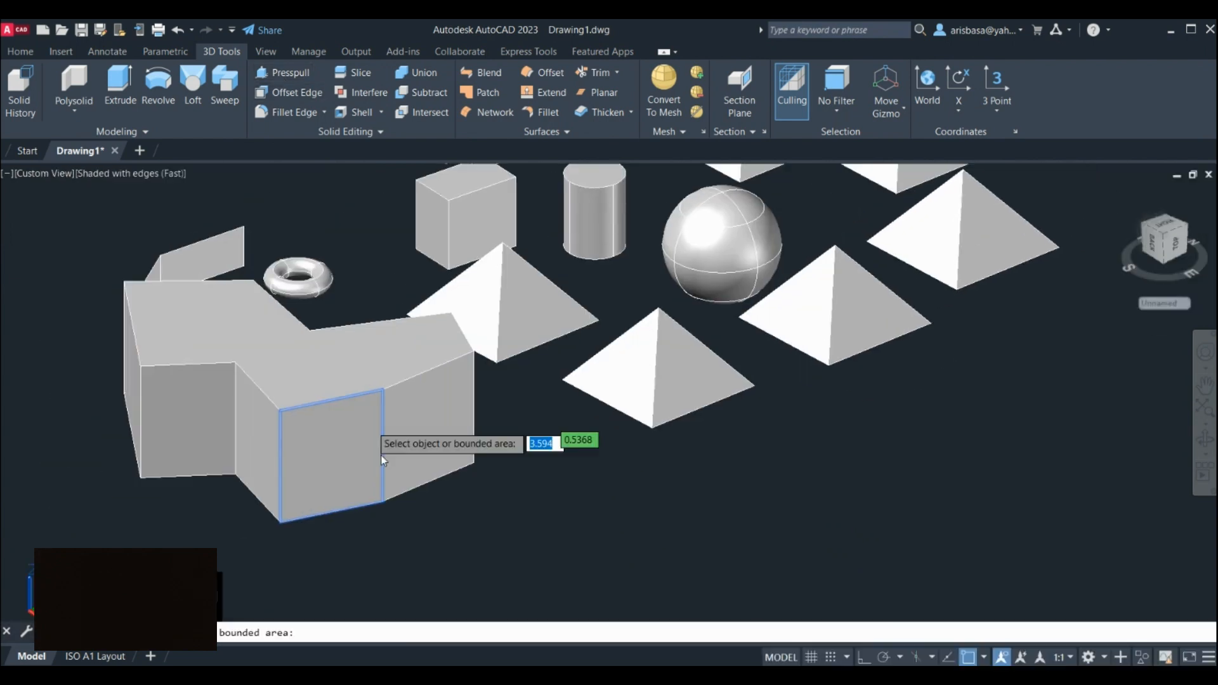
left_click(360, 402)
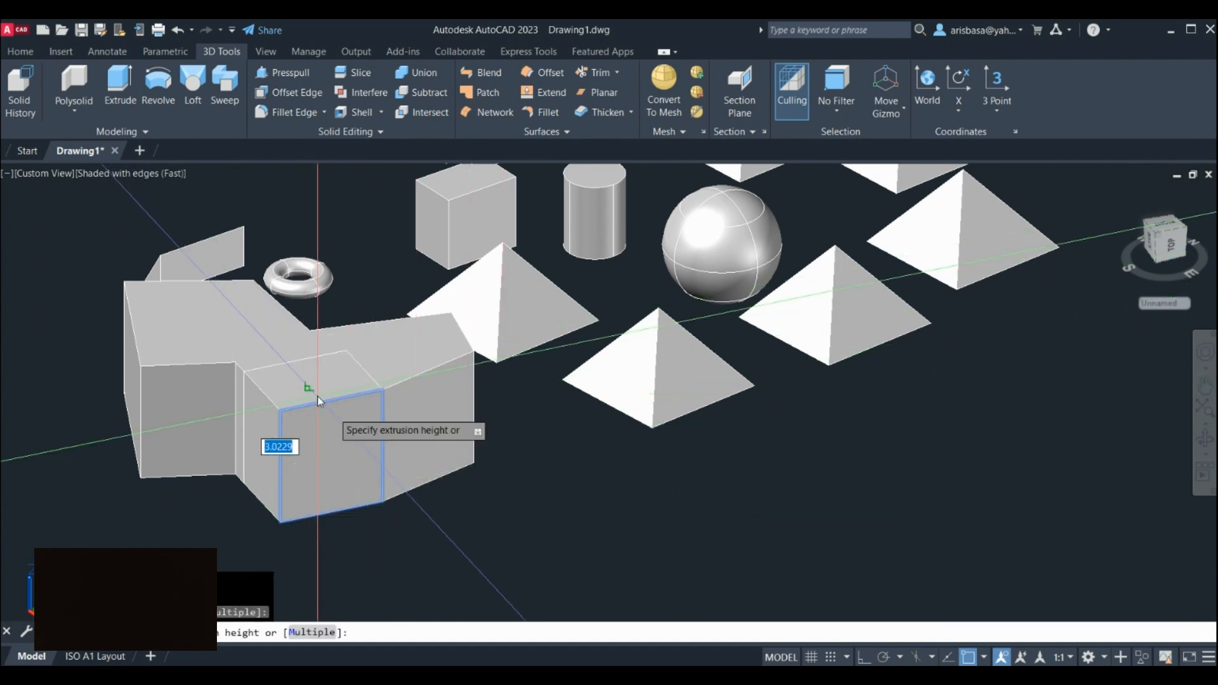
left_click(336, 419)
Presspull the front face of the solid's other wing, farthest from the pyramids, deep inward so only a thin side wall remains.
scroll(349, 446, "up", 3)
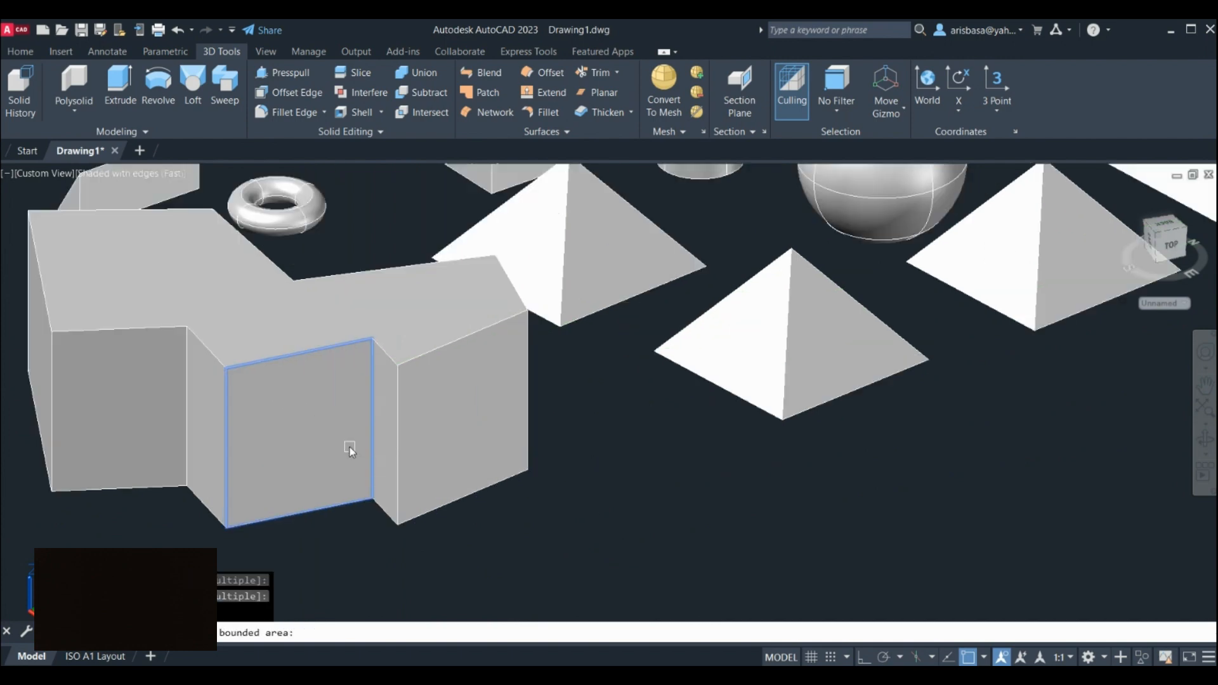
middle_click_drag(348, 447, 563, 456)
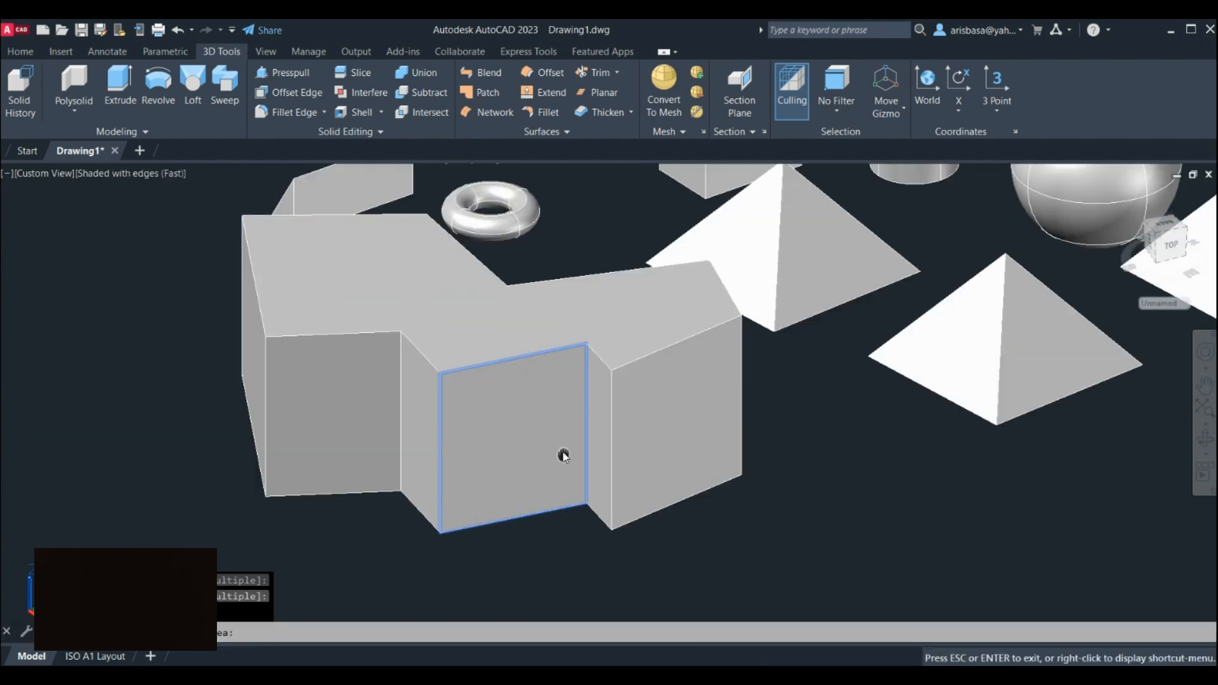
left_click(359, 337)
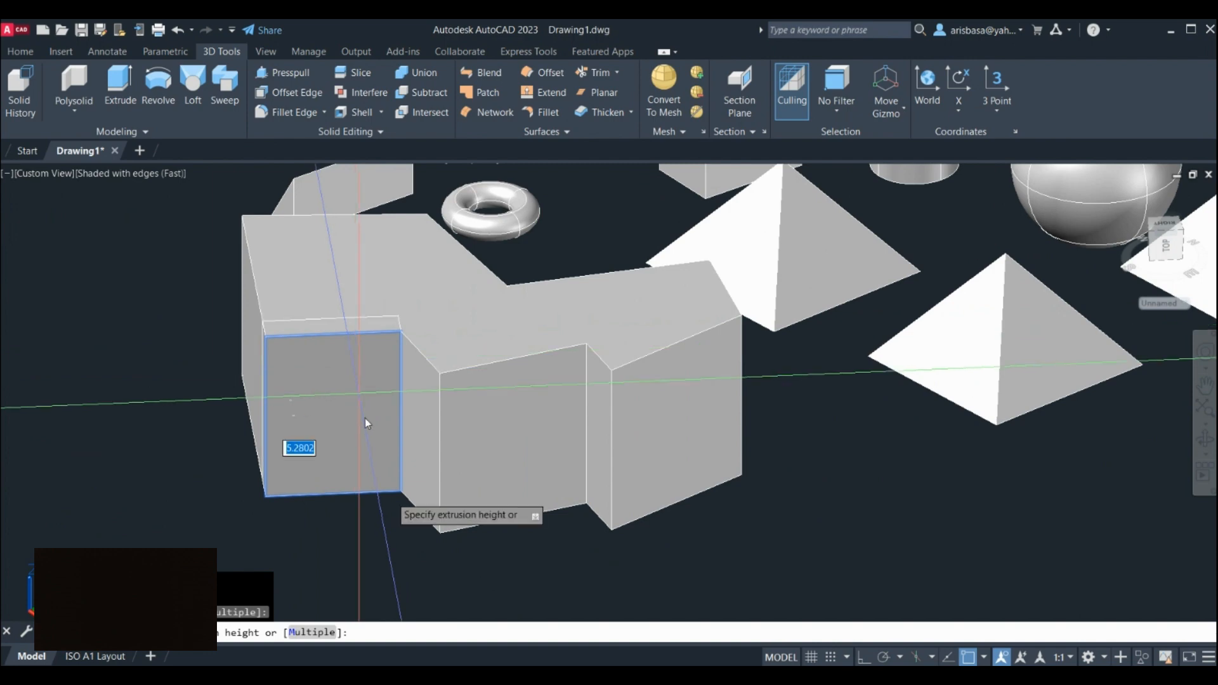
scroll(397, 501, "down", 3)
scroll(424, 421, "up", 2)
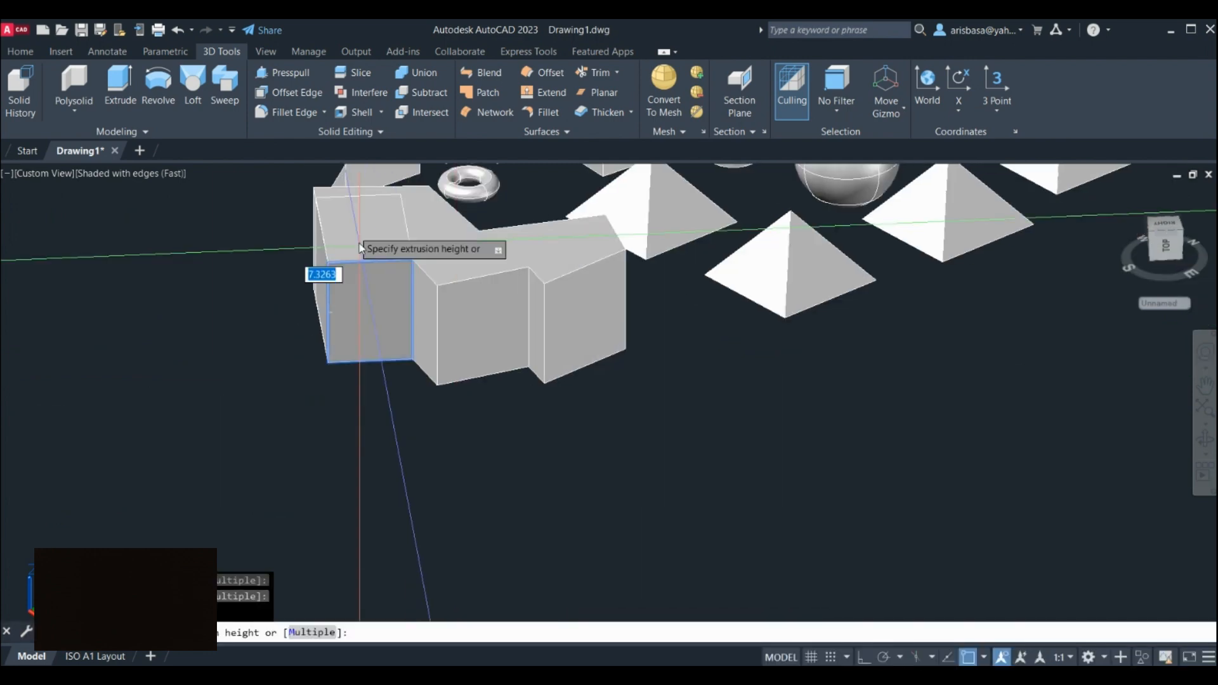
left_click(355, 266)
Presspull the outer side face of the thin wall outward by a freely chosen distance to form a thick wing.
scroll(386, 367, "down", 1)
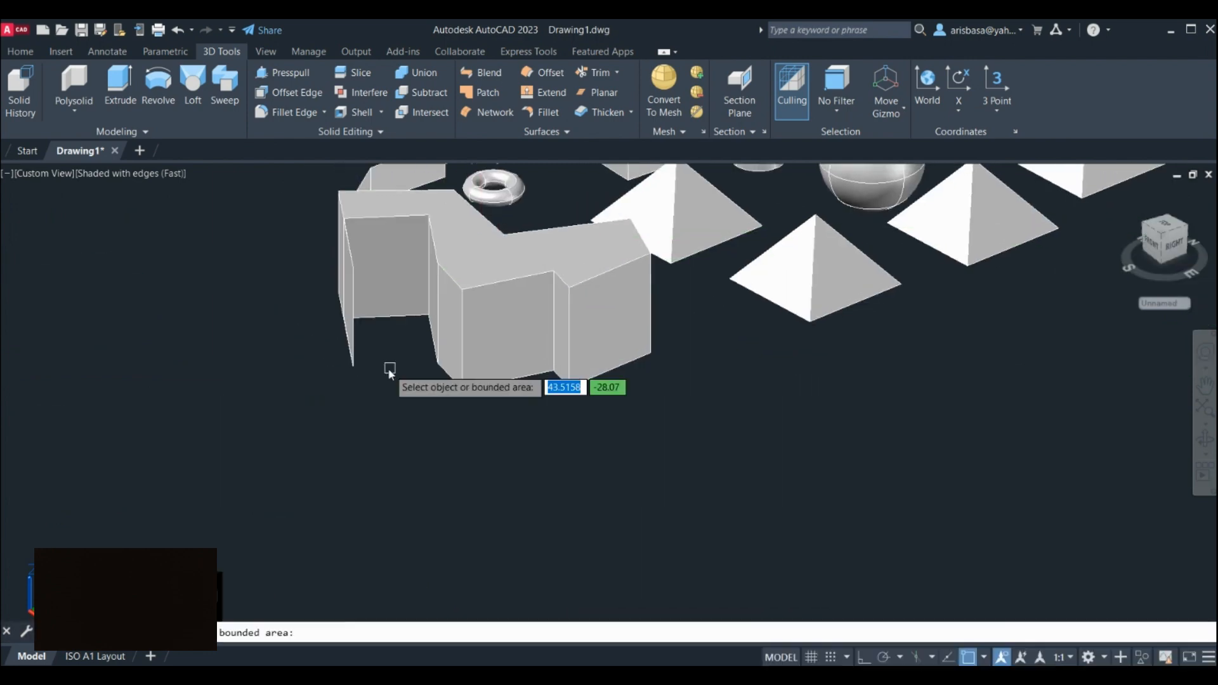
middle_click_drag(387, 367, 588, 404, "shift")
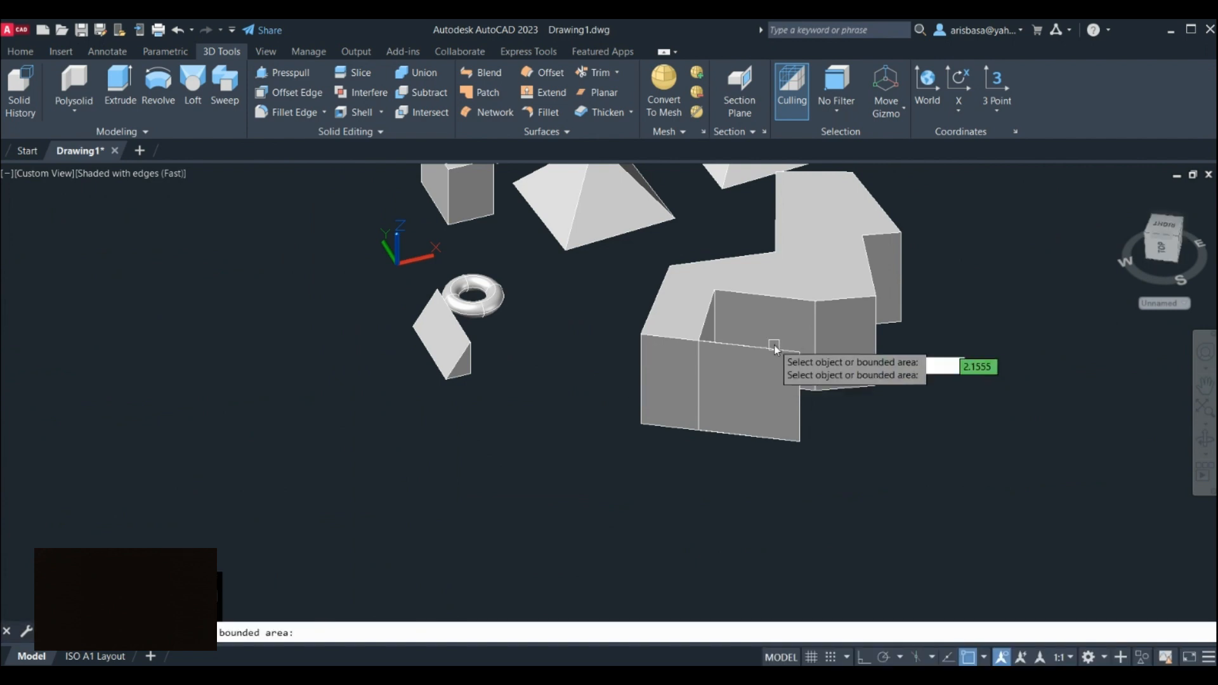
left_click(683, 354)
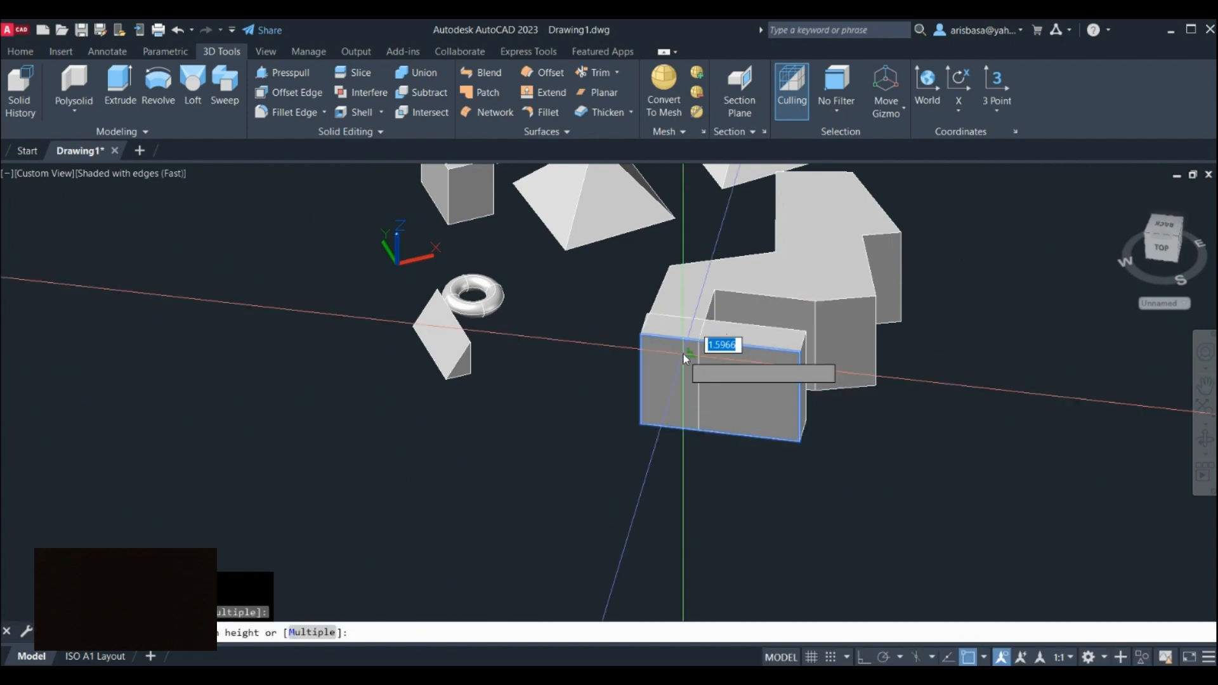
left_click(628, 435)
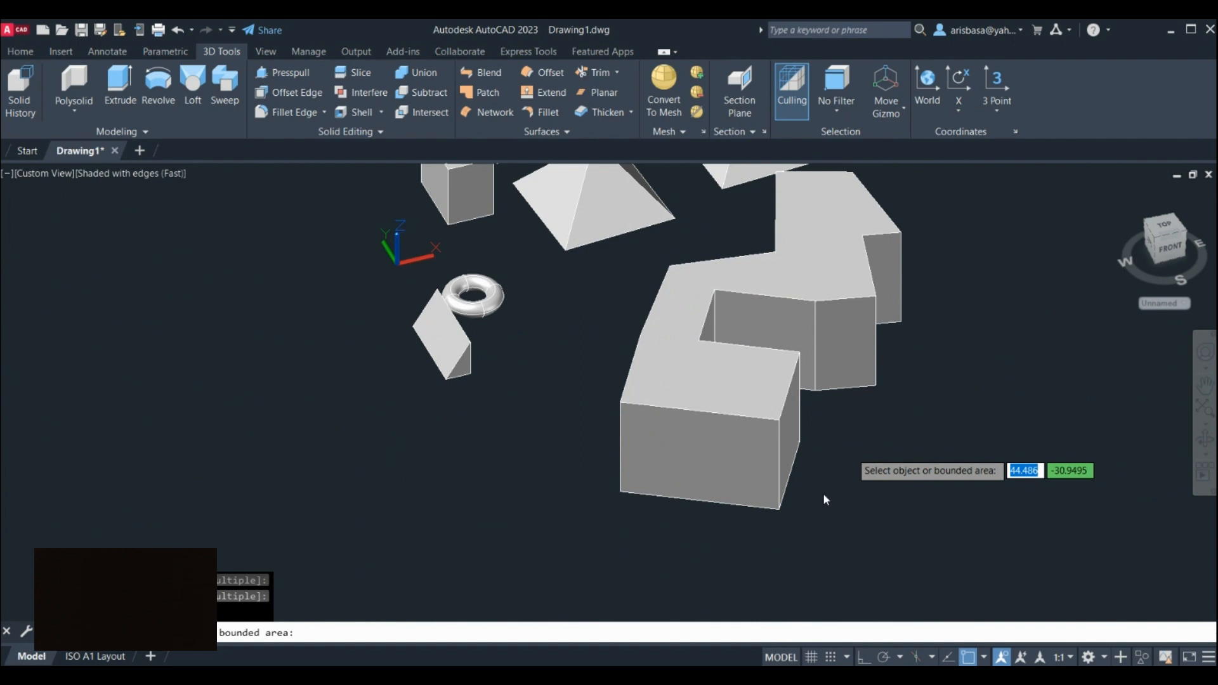
Inspect the reshaped solid from the opposite side together with the whole group of solids.
middle_click_drag(824, 500, 584, 475, "shift")
scroll(481, 404, "down", 4)
scroll(569, 427, "up", 4)
middle_click_drag(568, 427, 678, 457)
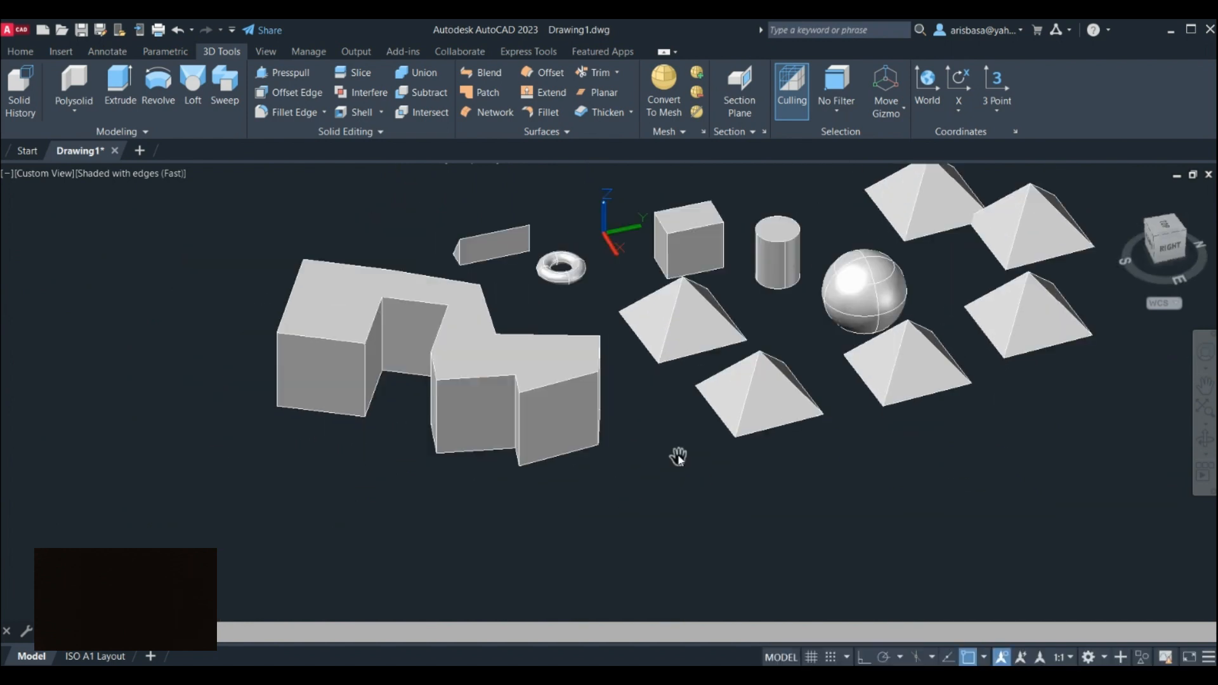
scroll(620, 454, "down", 3)
scroll(603, 443, "up", 2)
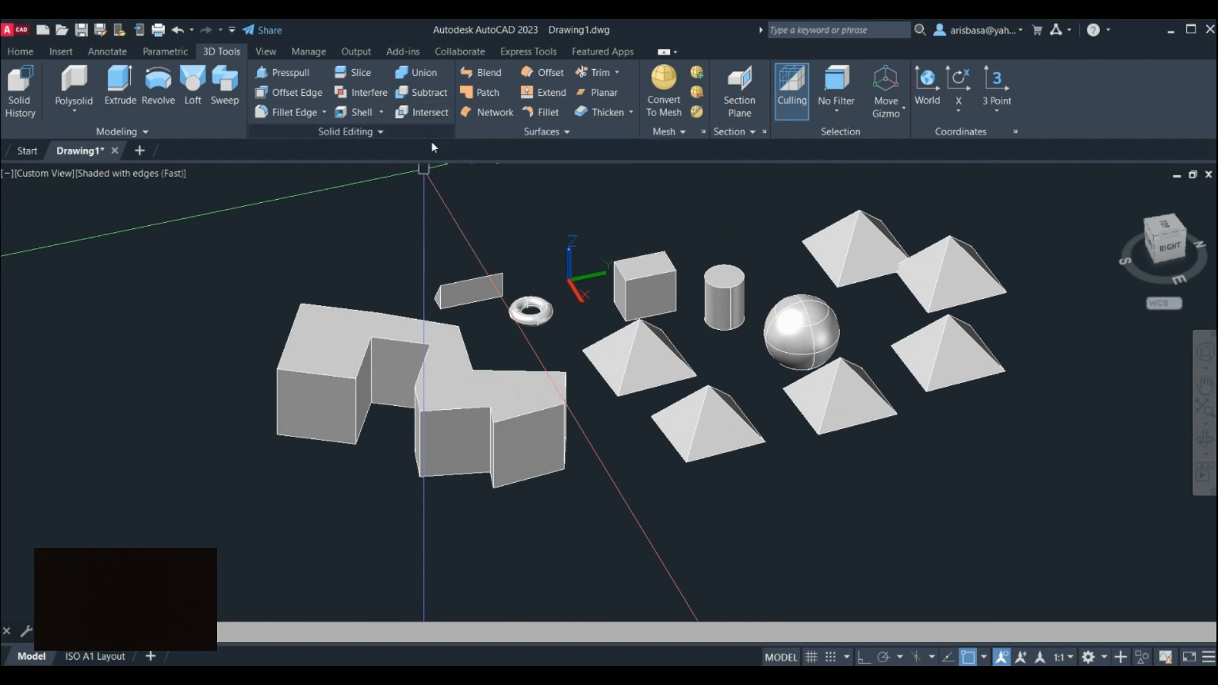
middle_click_drag(806, 509, 779, 509)
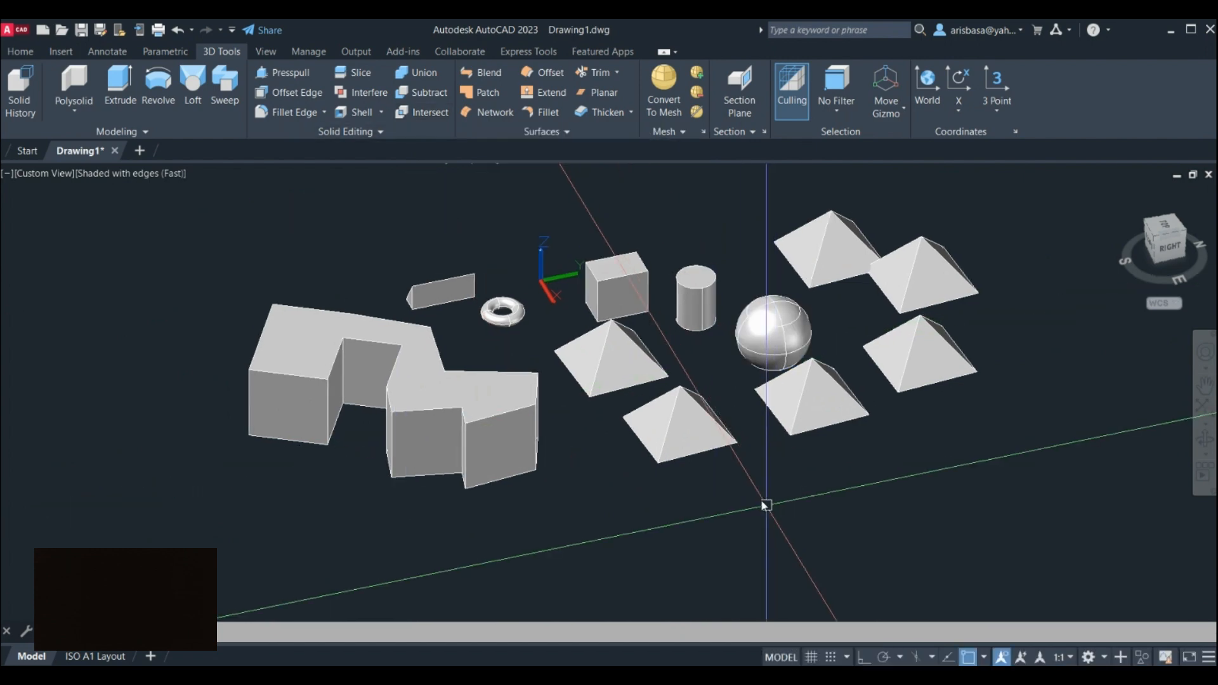
scroll(704, 444, "up", 3)
left_click(709, 416)
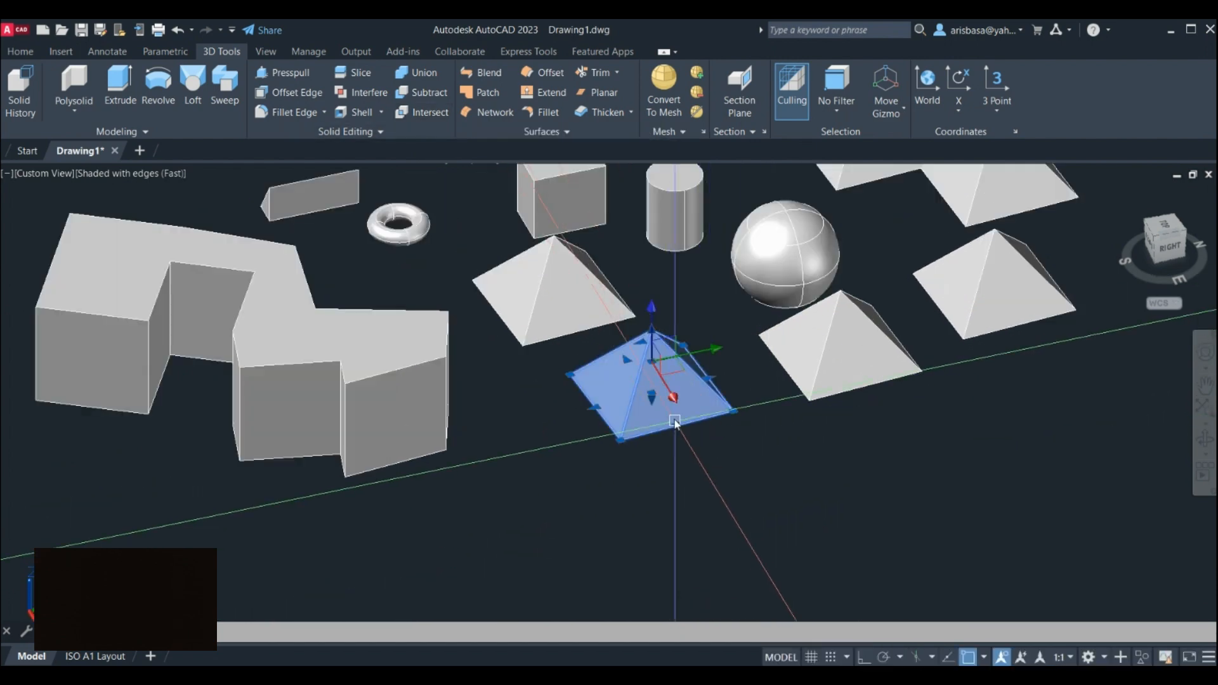
middle_click_drag(728, 448, 733, 465)
key("Escape")
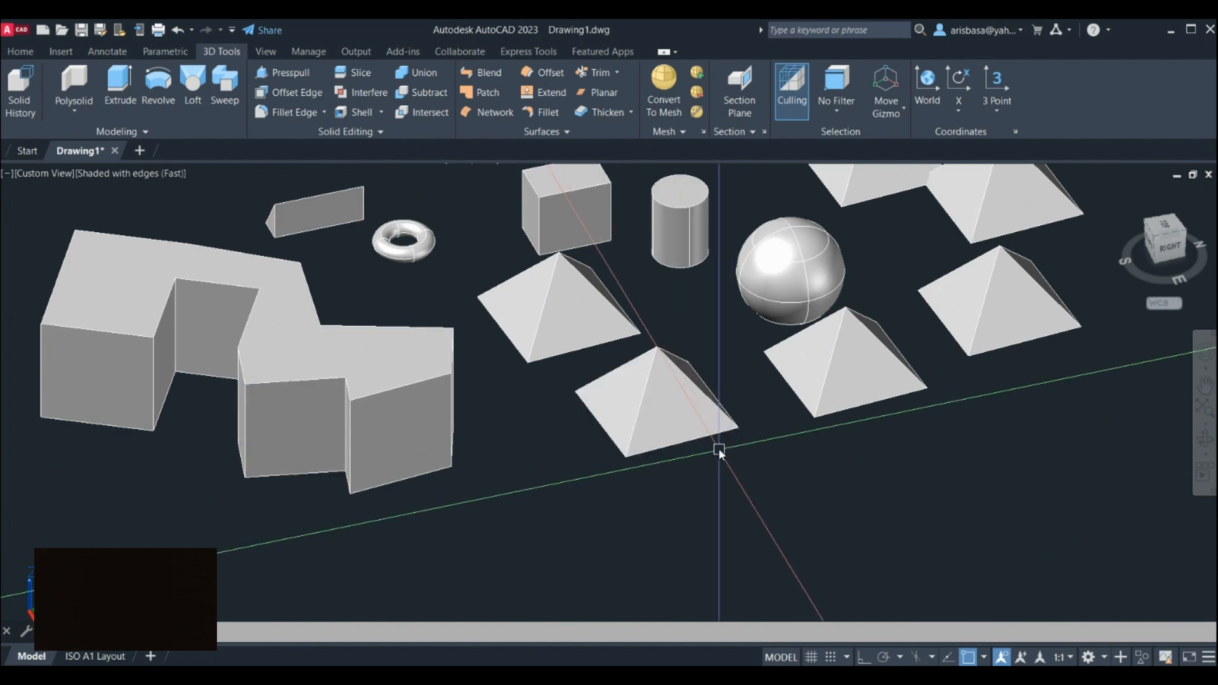
Copy the box to a freely chosen spot in the open area in front of the pyramids.
key("Return")
left_click(575, 189)
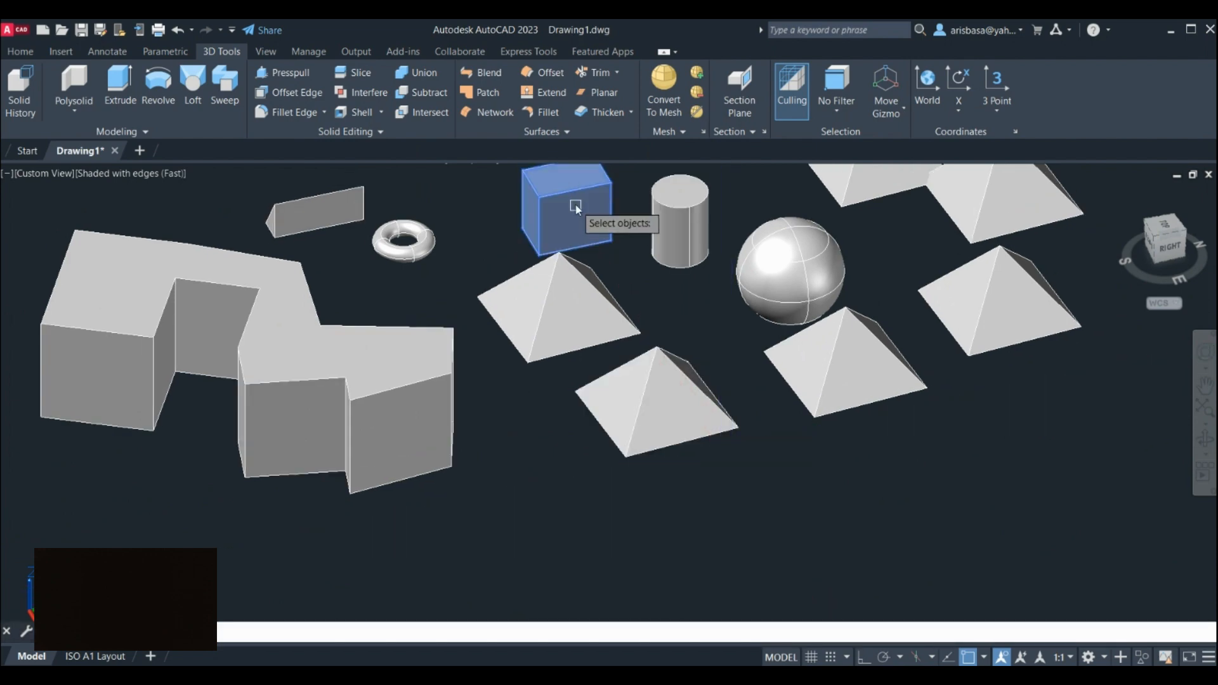
key("Return")
left_click(575, 205)
left_click(925, 530)
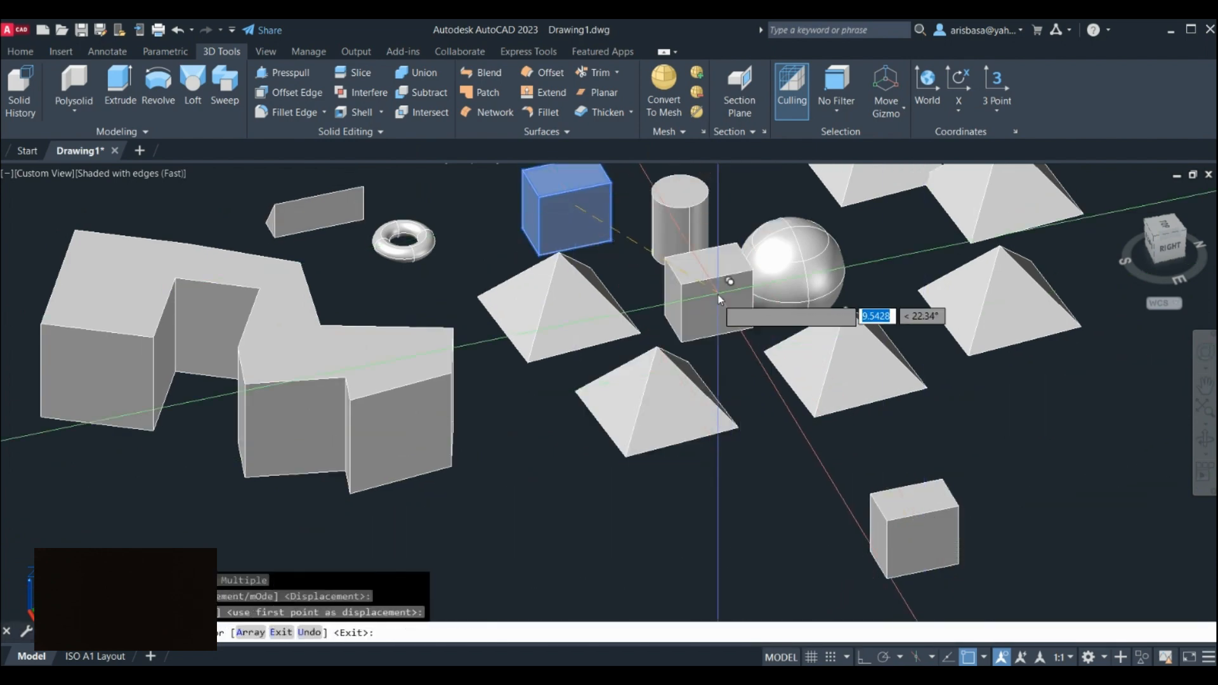
key("Return")
Copy the cylinder to the open area in front of the pyramids so that it partly overlaps the copied box.
key("Return")
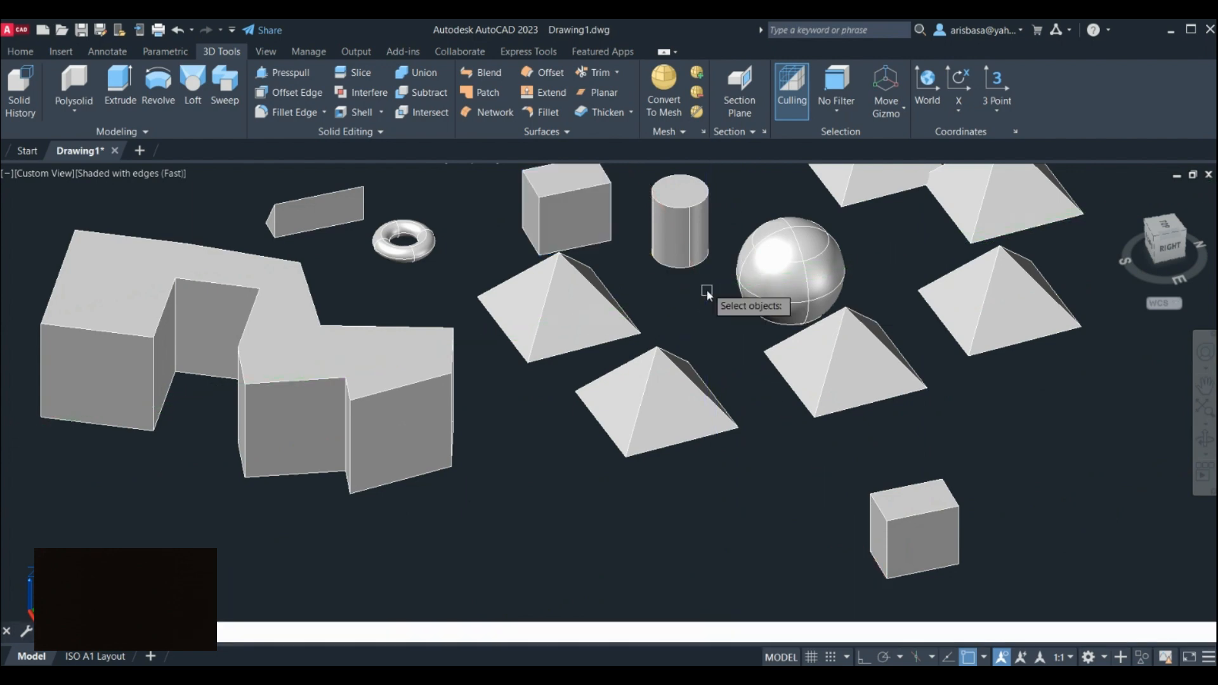
left_click(688, 271)
key("Return")
left_click(687, 268)
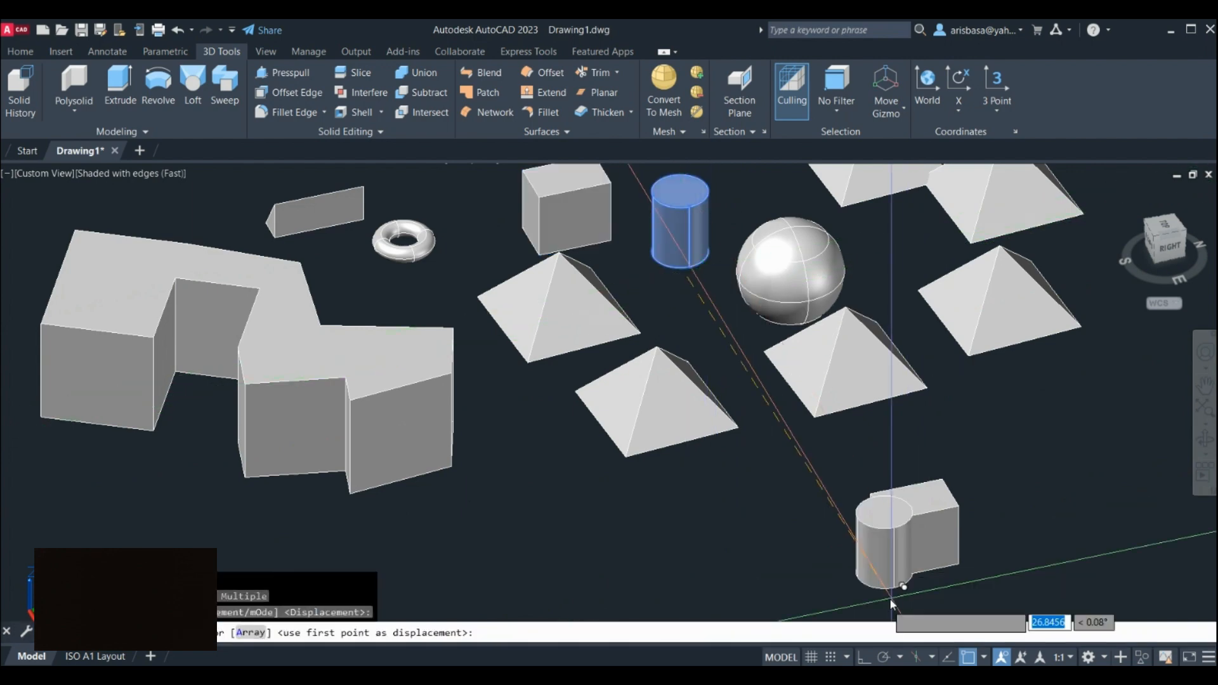
left_click(893, 607)
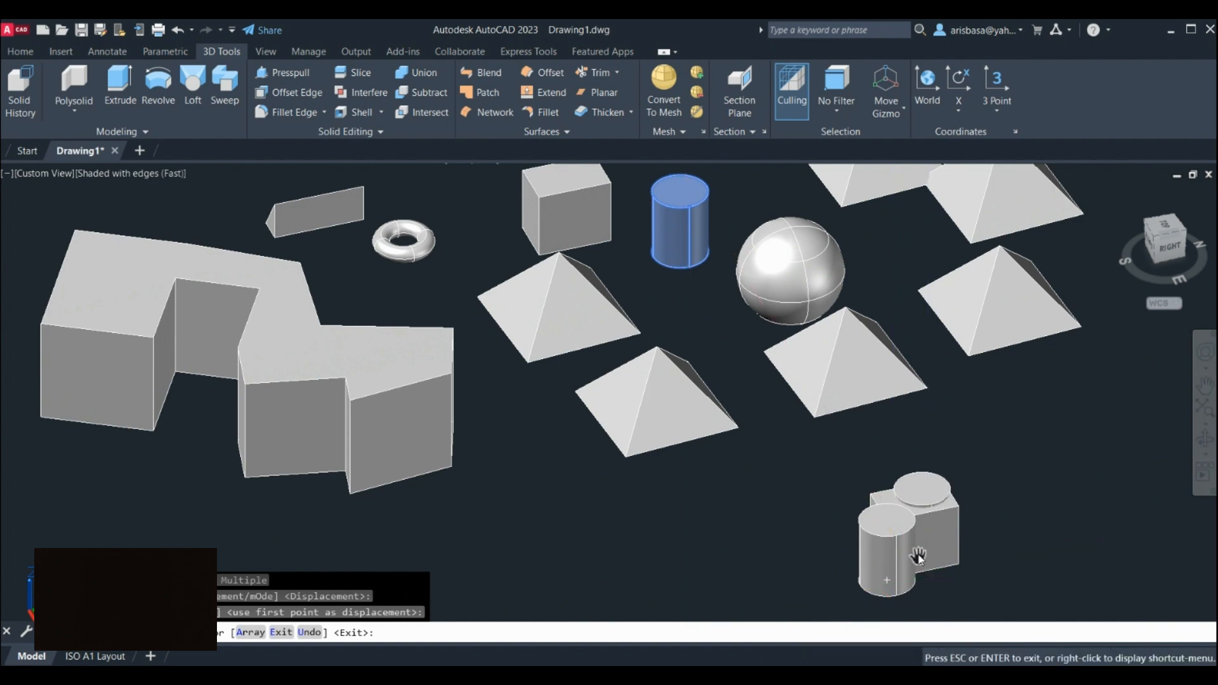
middle_click_drag(893, 606, 882, 588)
key("Escape")
Copy the overlapping box and cylinder together twice, placing the two copies in a row extending away from the pyramids.
mouse_move(932, 551)
middle_mouse_down()
mouse_move(897, 514)
mouse_move(856, 544)
mouse_move(808, 526)
mouse_move(809, 353)
mouse_move(792, 393)
middle_mouse_up()
scroll(791, 477, "up", 5)
scroll(801, 482, "down", 3)
scroll(811, 353, "down", 2)
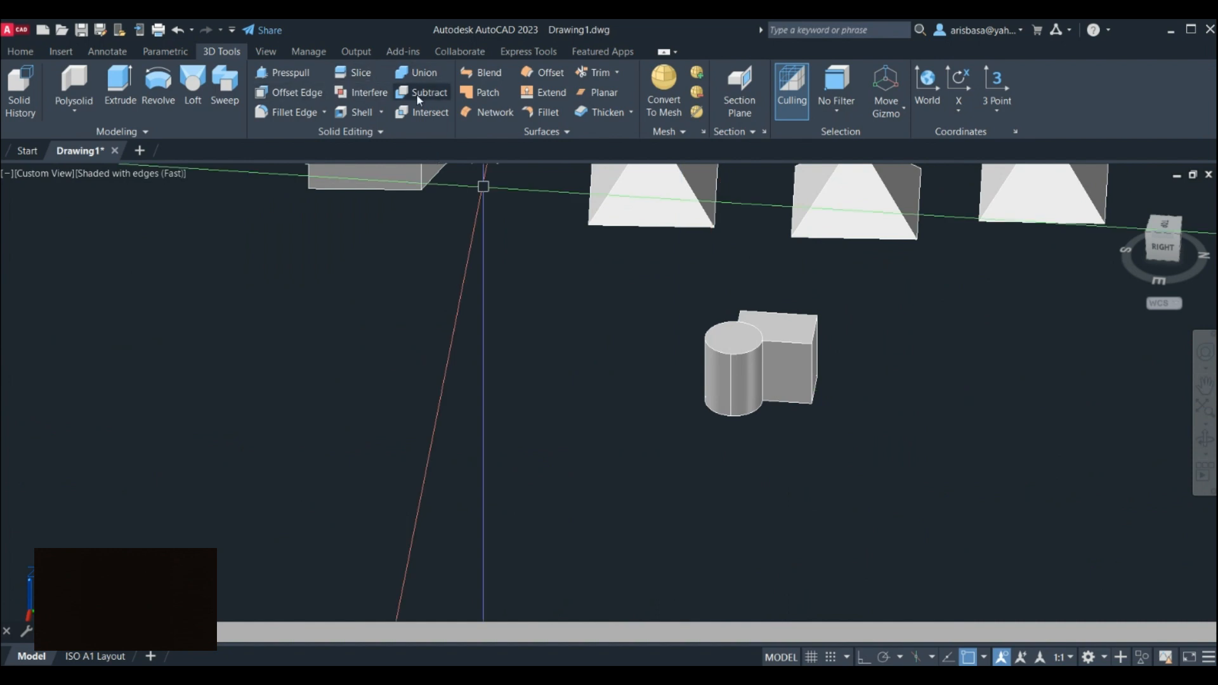
middle_click_drag(716, 375, 676, 468)
scroll(709, 406, "down", 3)
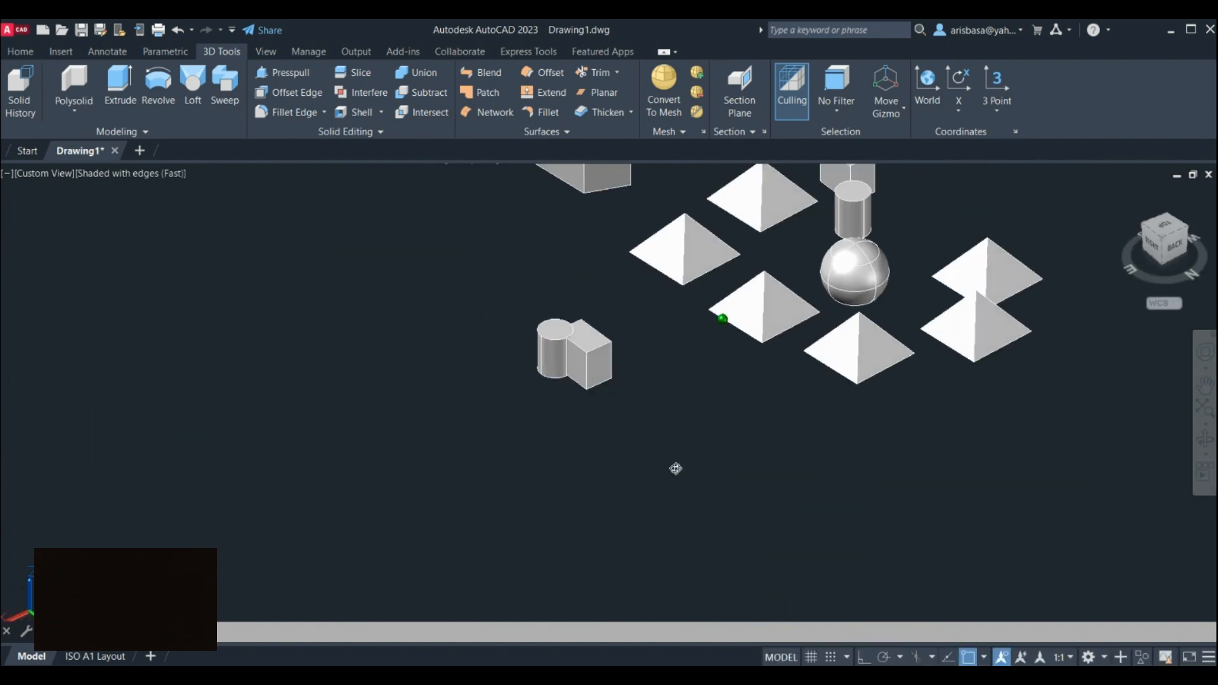
scroll(554, 386, "up", 3)
left_click(427, 497)
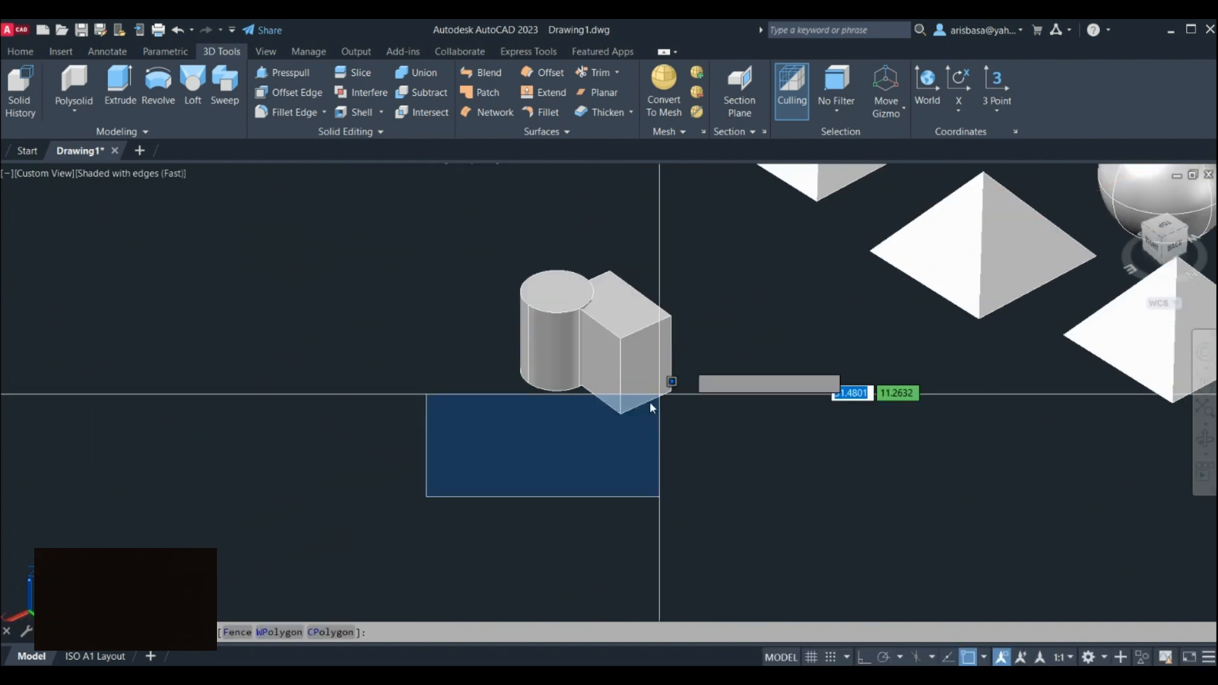
left_click(720, 219)
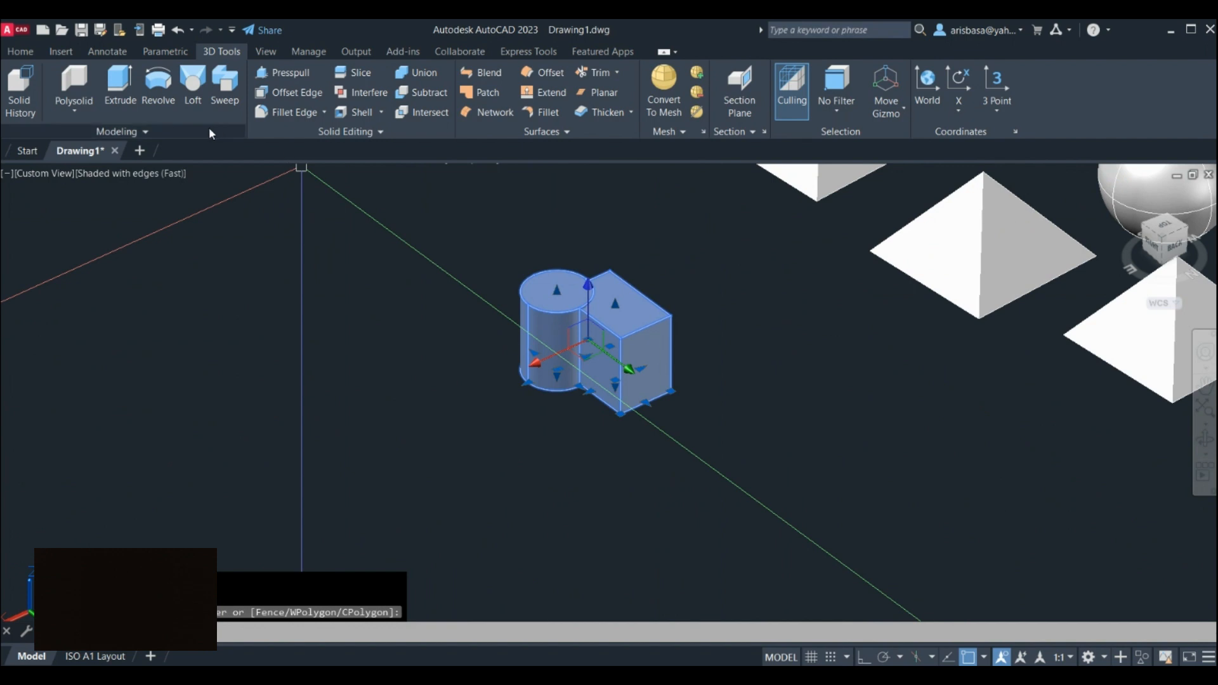
type("m")
key("Return")
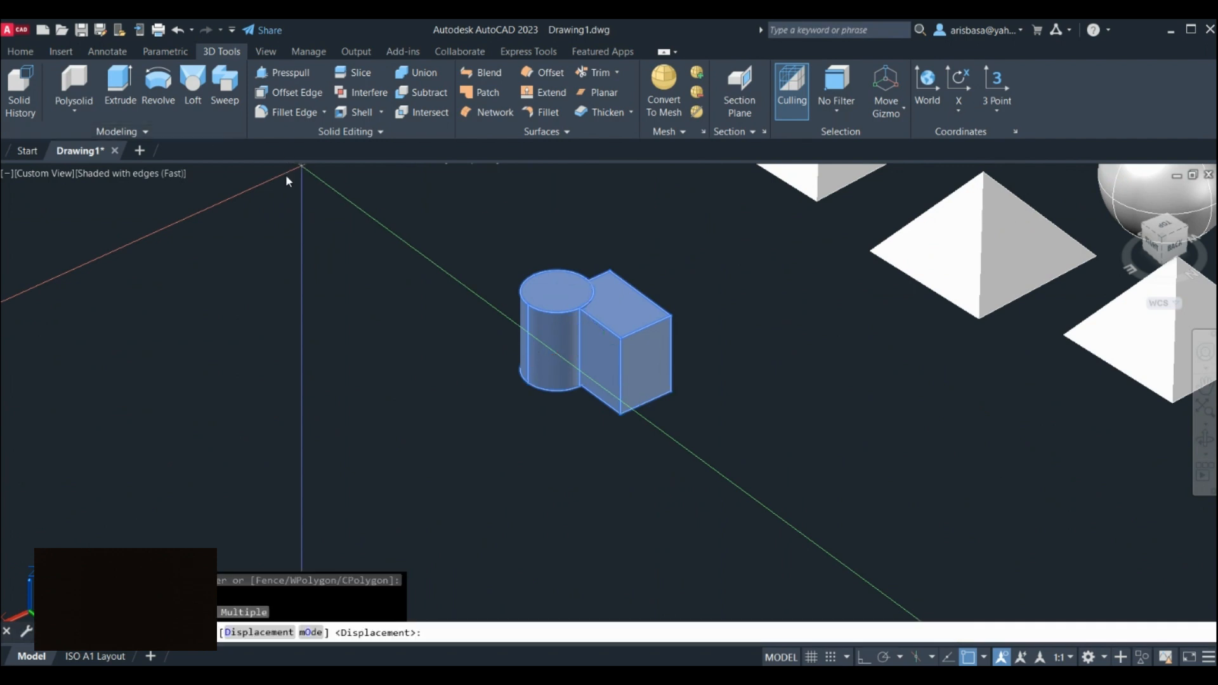
left_click(635, 420)
left_click(462, 497)
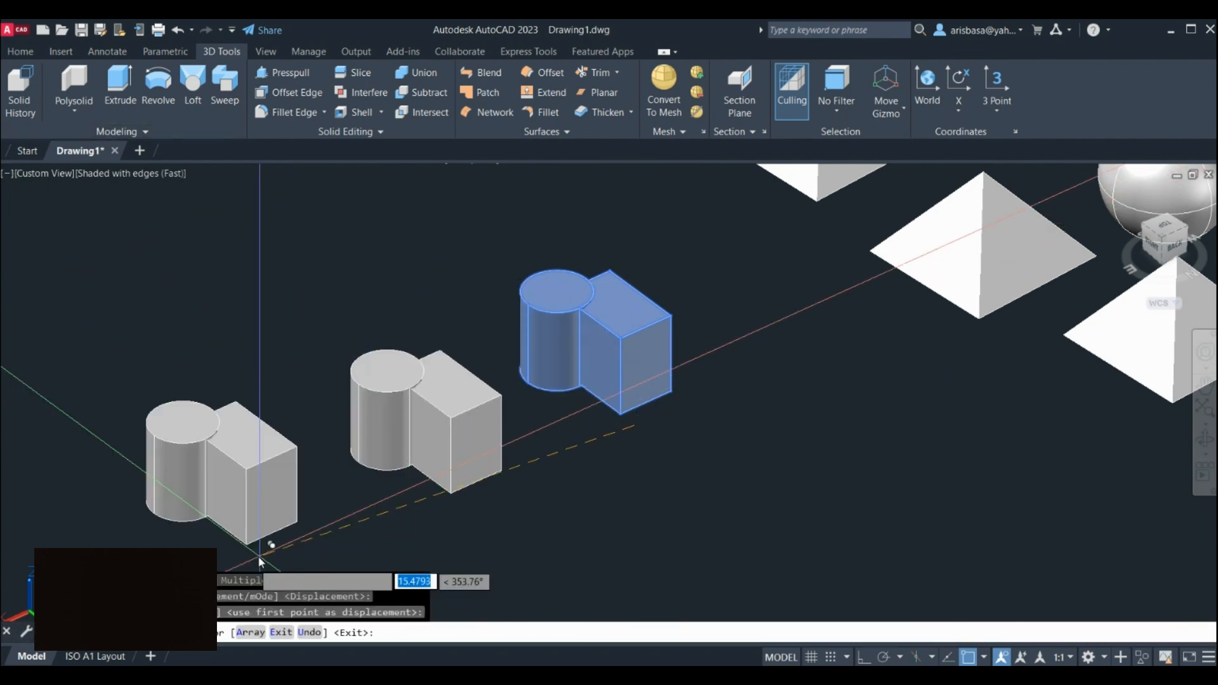
left_click(246, 571)
scroll(649, 500, "down", 4)
middle_click_drag(648, 500, 796, 498)
key("Escape")
Inspect the row of three box-and-cylinder pairs from the front and check whether the end pair's cylinder is a separate solid.
middle_click_drag(707, 518, 719, 508)
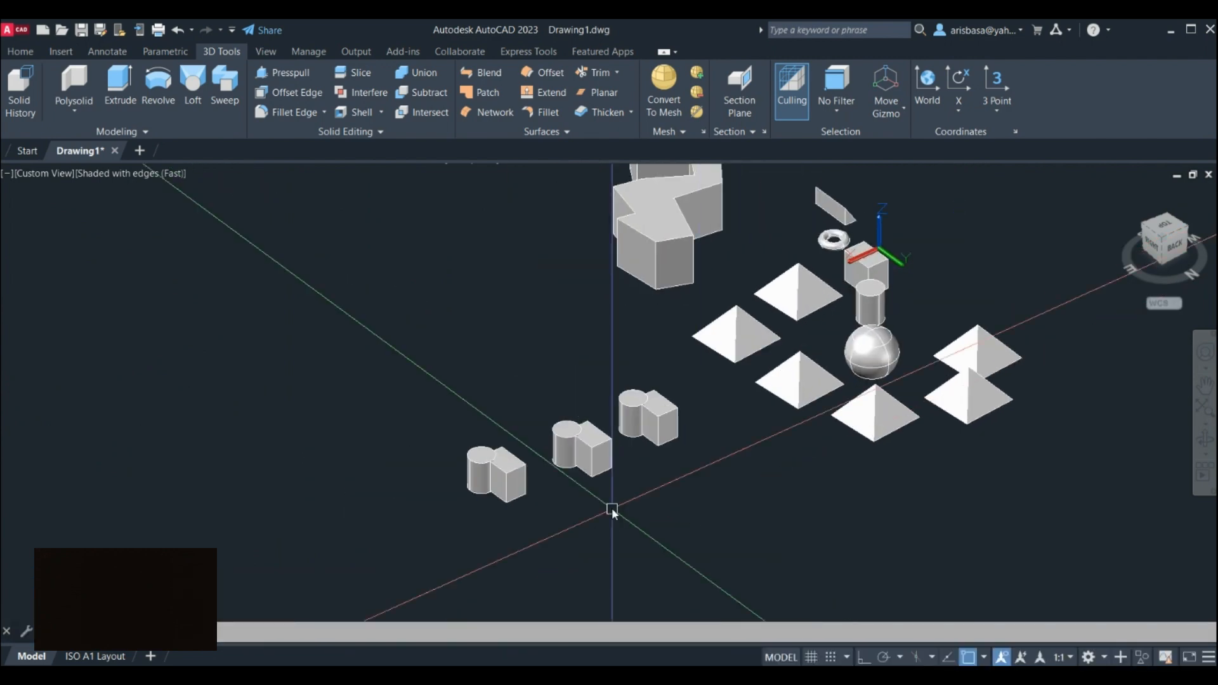
middle_click_drag(611, 511, 707, 530)
scroll(743, 488, "up", 5)
scroll(744, 488, "down", 5)
middle_click_drag(744, 488, 825, 496)
middle_click_drag(825, 496, 986, 492, "shift")
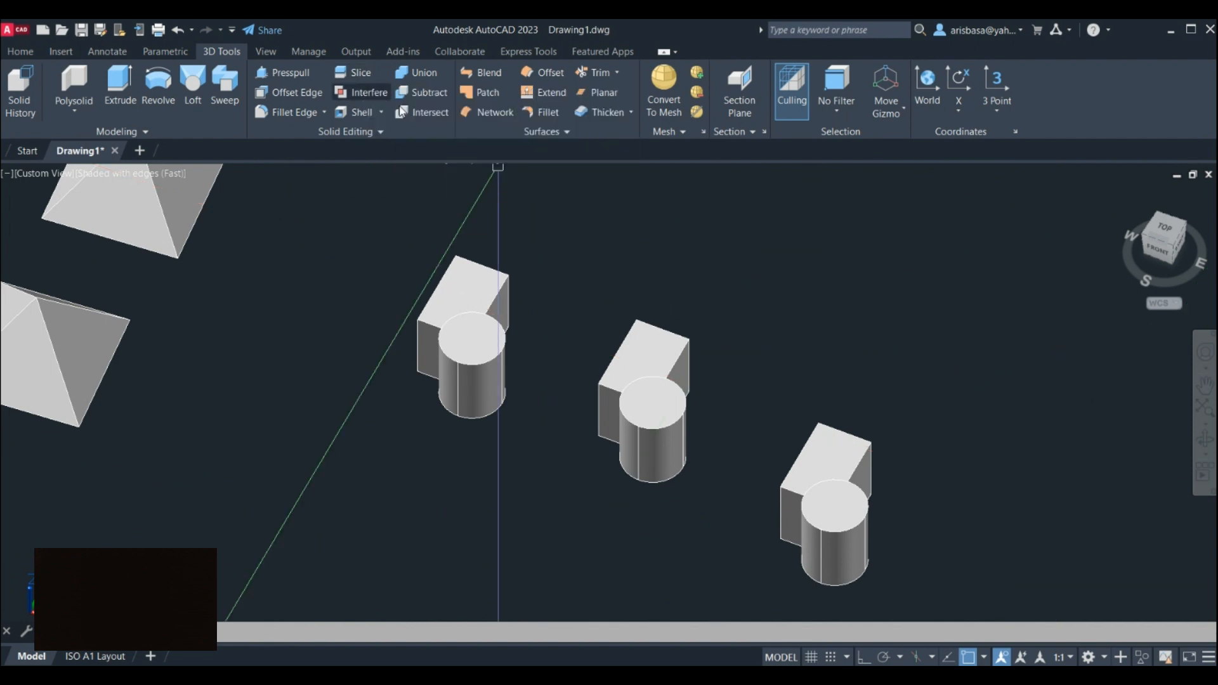
middle_click_drag(822, 348, 790, 282)
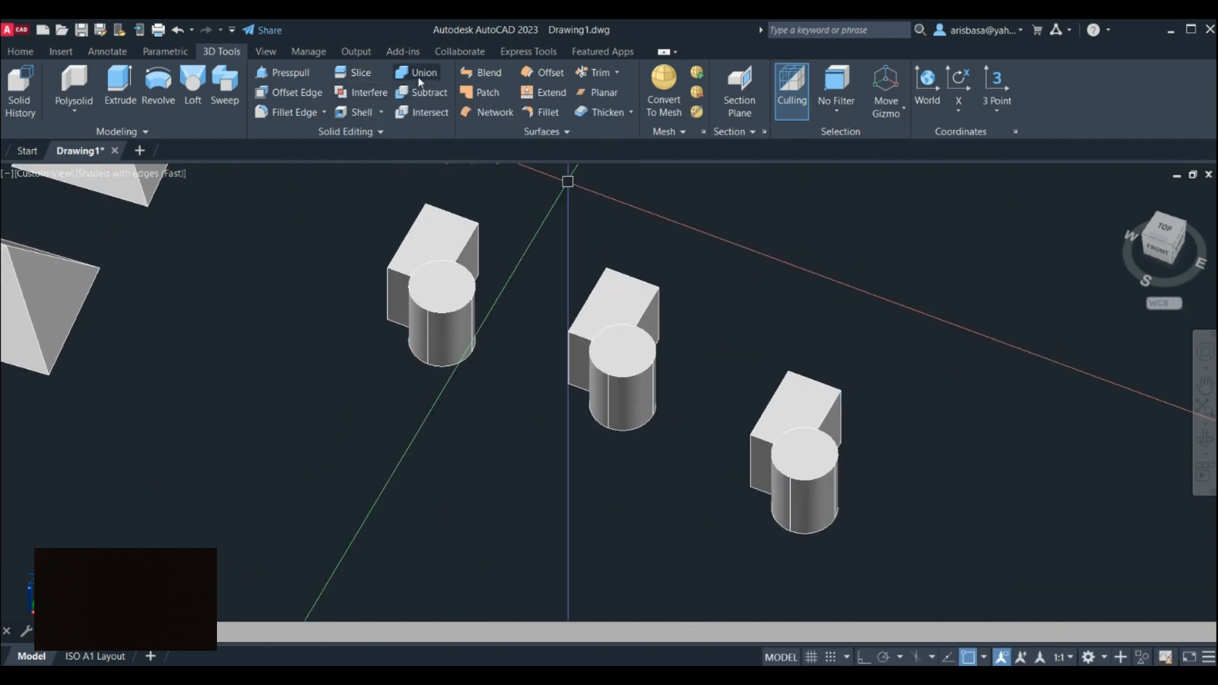
middle_click_drag(872, 327, 836, 385, "shift")
scroll(836, 385, "up", 3)
left_click(787, 447)
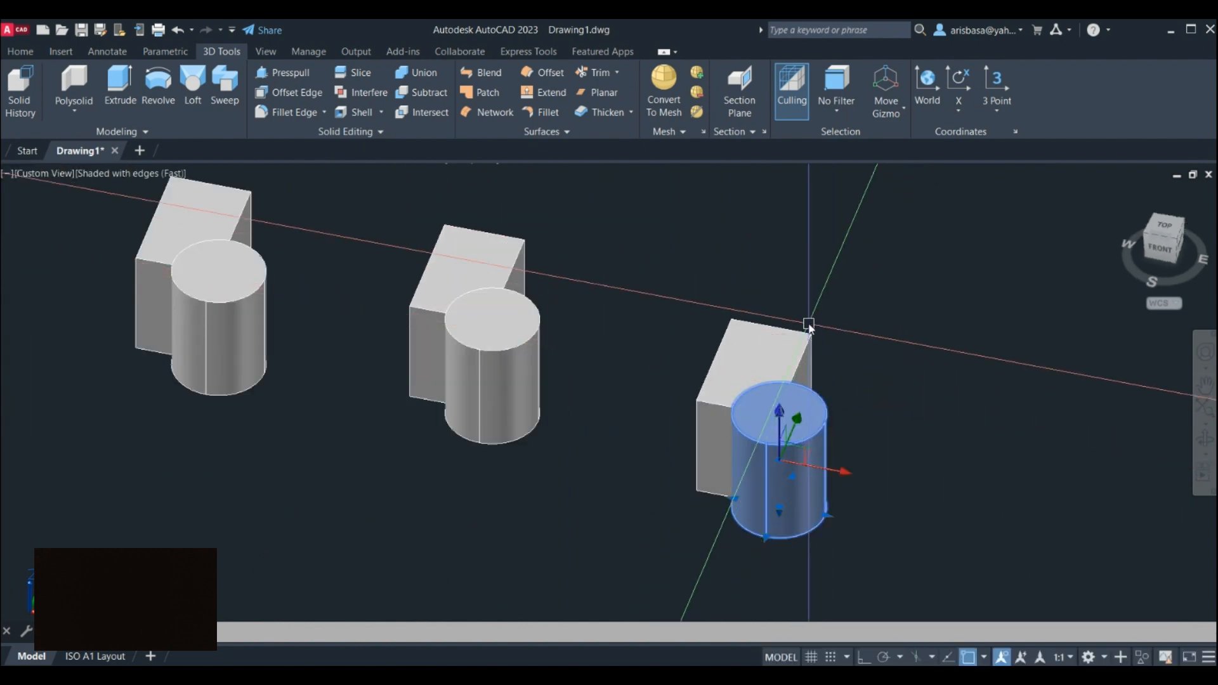
key("Escape")
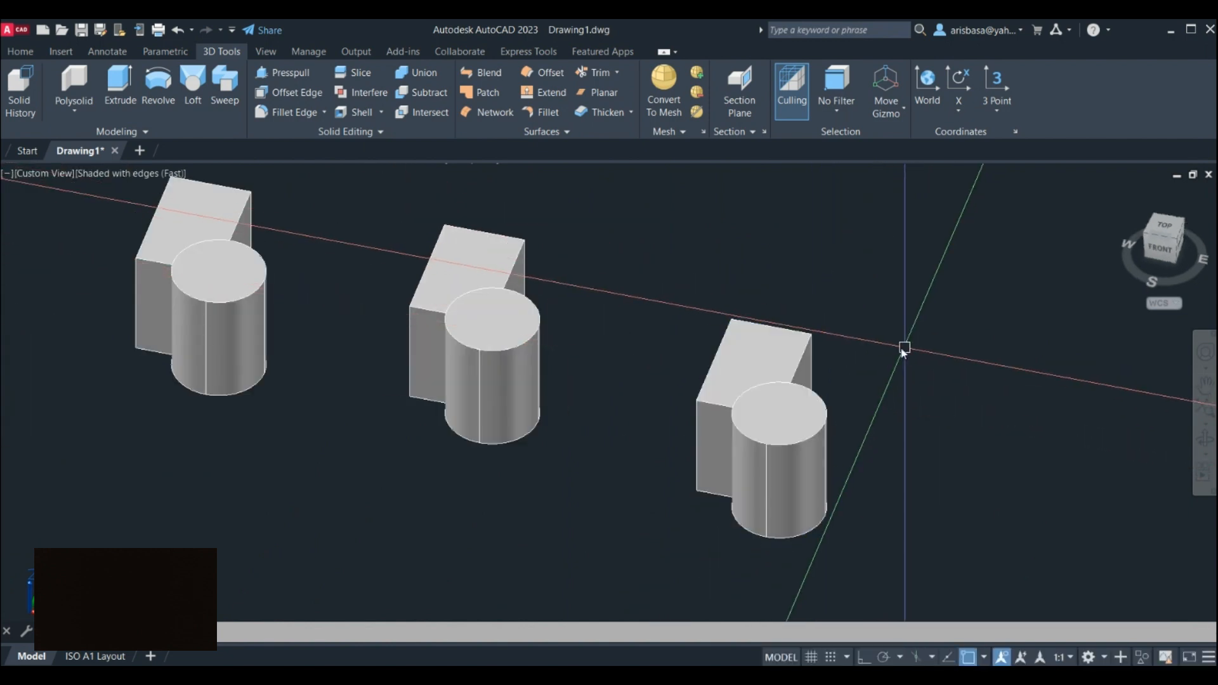
Union the box and cylinder of the pair farthest from the pyramids and check that they select as one solid.
left_click(428, 73)
left_click(925, 529)
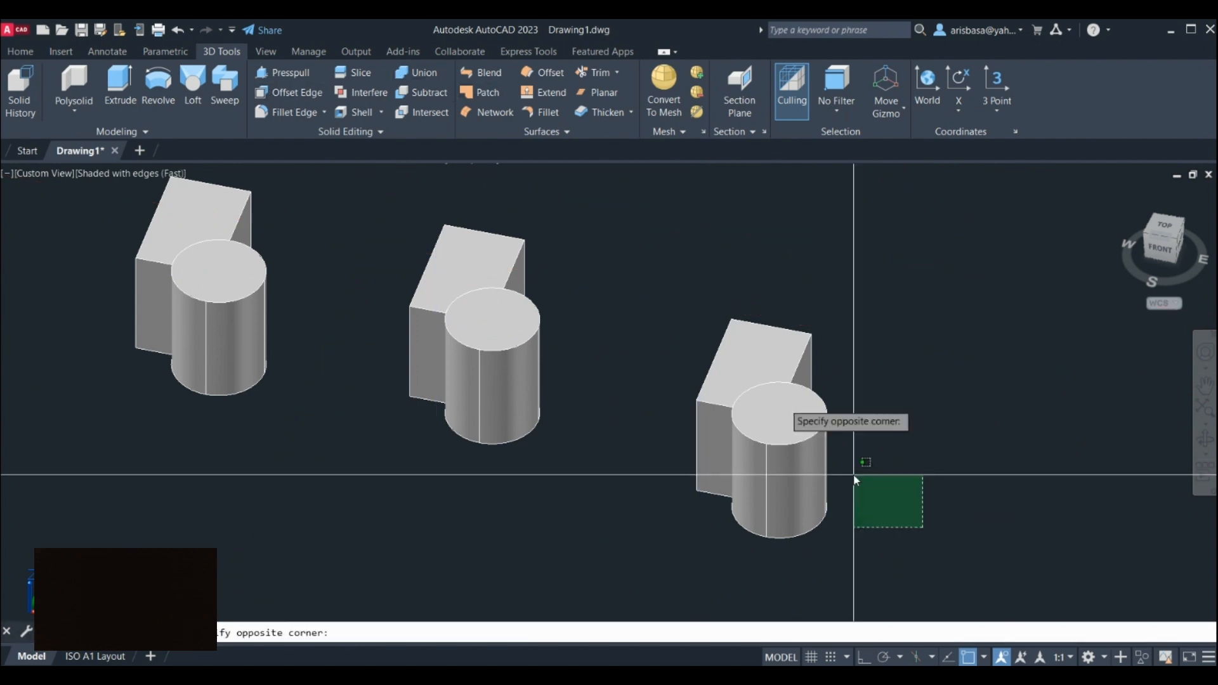
left_click(702, 306)
key("Return")
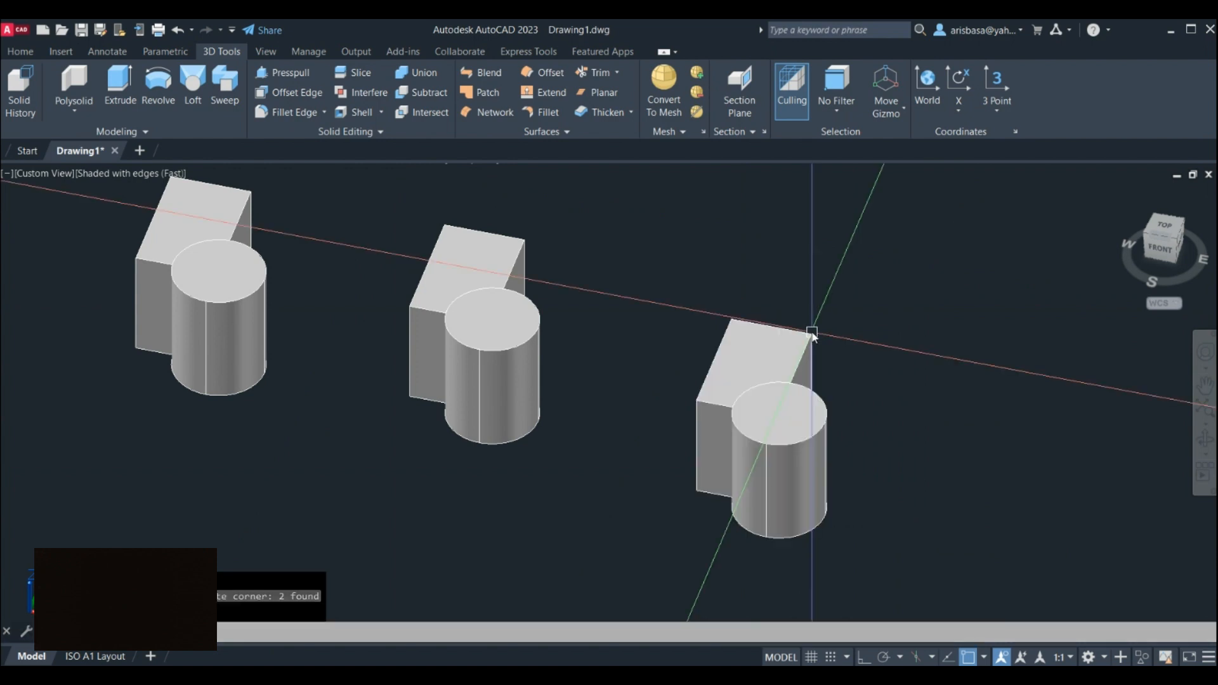
left_click(811, 330)
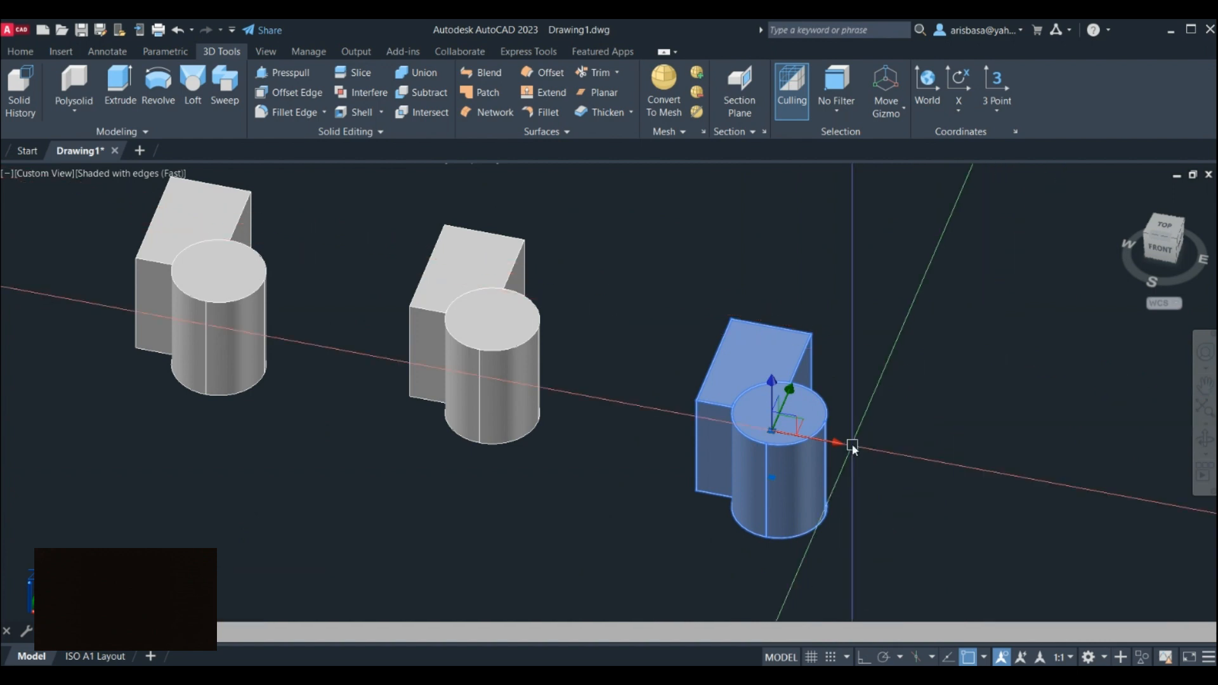
key("Escape")
Copy the middle box-and-cylinder pair to a freely chosen spot in the open area in front of the row.
middle_click_drag(605, 363, 761, 416)
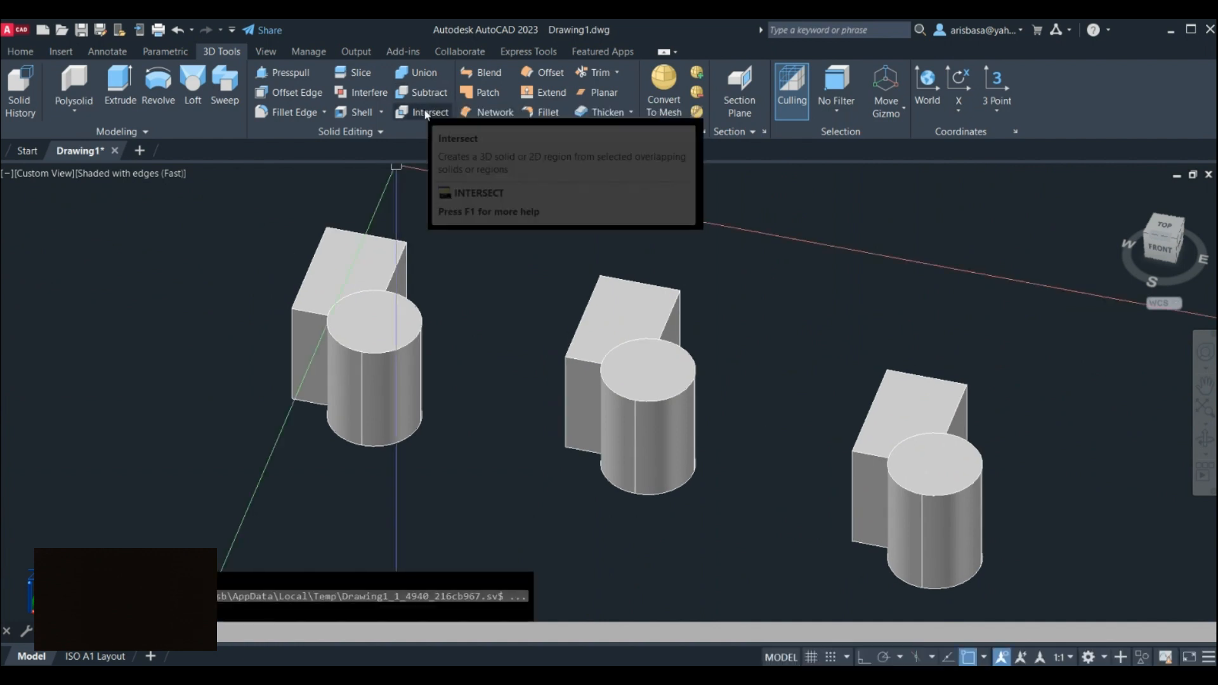
scroll(736, 317, "down", 2)
middle_click_drag(738, 333, 705, 329)
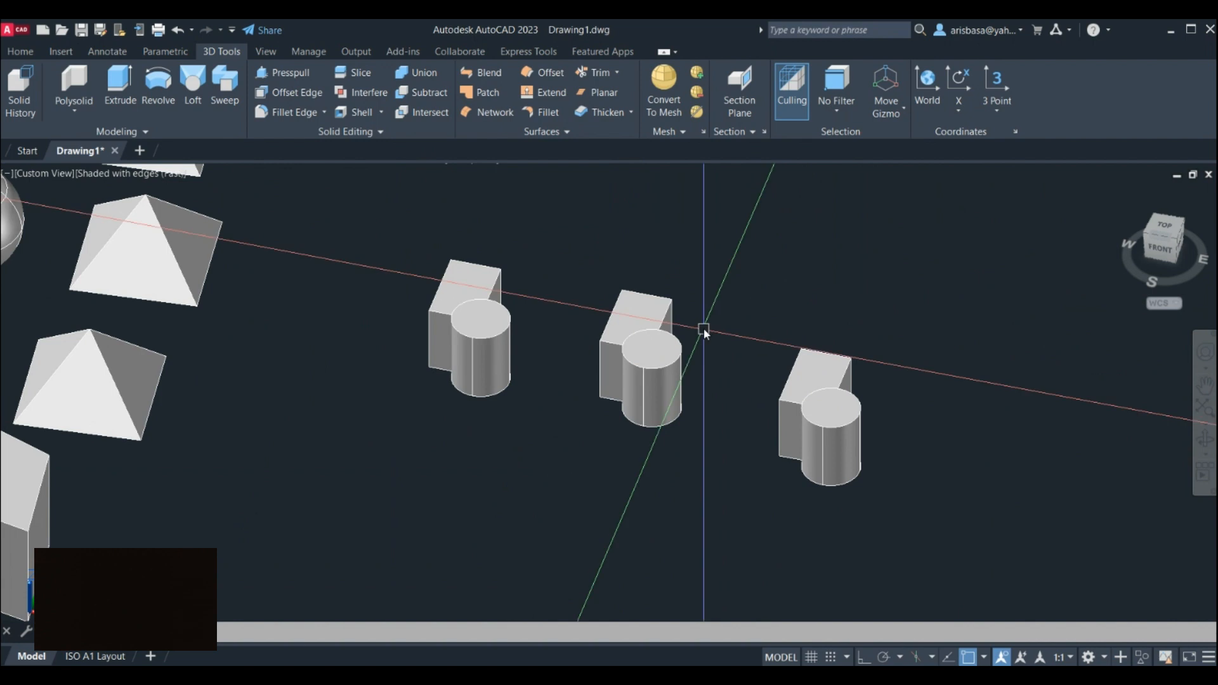
type("uni")
key("Return")
left_click(697, 461)
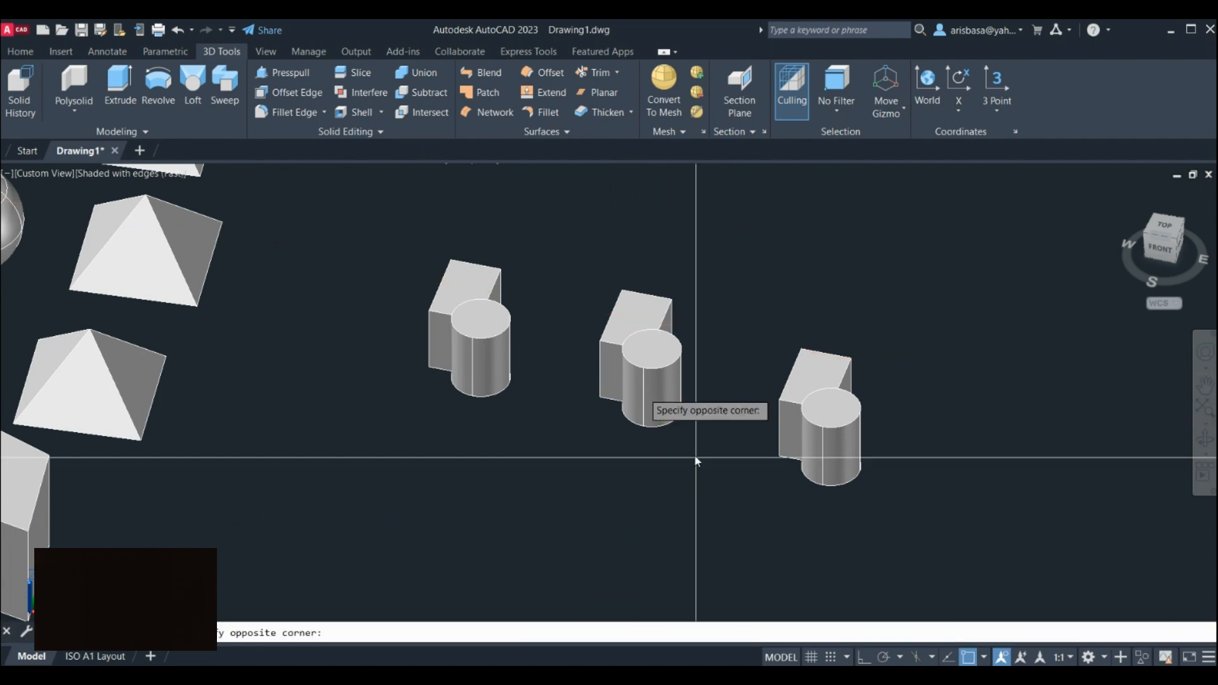
left_click(579, 294)
key("Return")
left_click(726, 322)
left_click(639, 451)
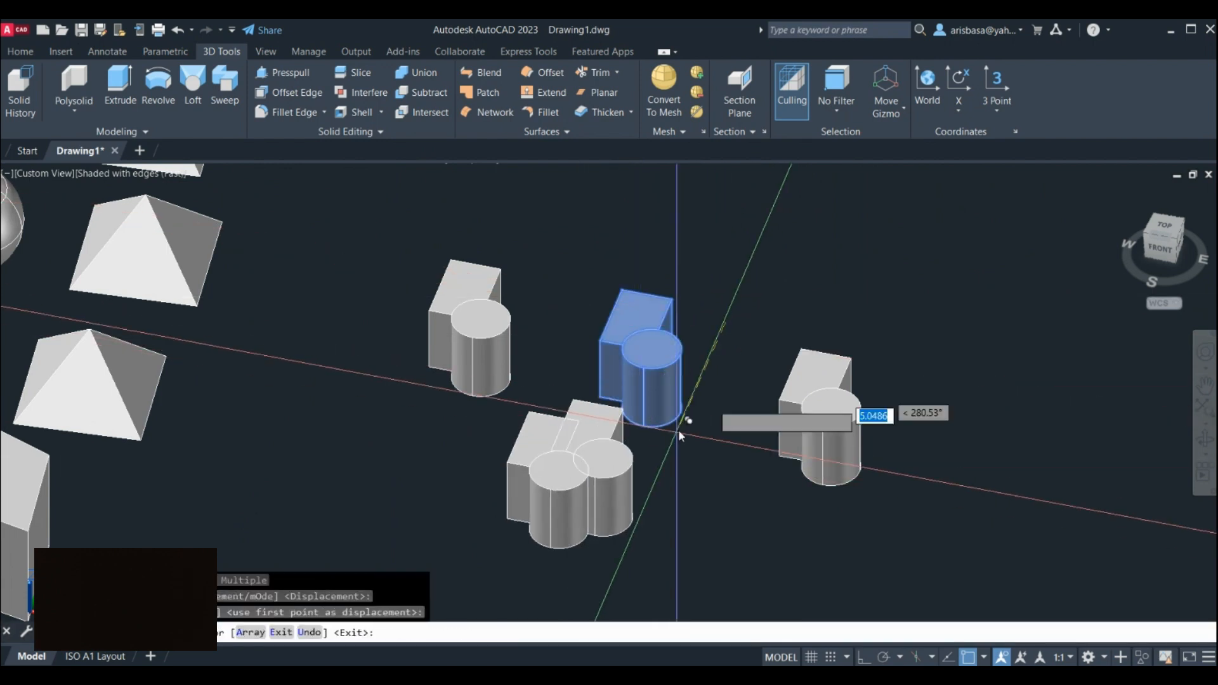
key("Escape")
Try subtracting the middle pair's box from its cylinder, and undo the subtraction.
scroll(698, 403, "up", 4)
middle_click_drag(696, 406, 722, 368)
scroll(715, 365, "down", 3)
scroll(727, 403, "up", 2)
scroll(727, 403, "down", 2)
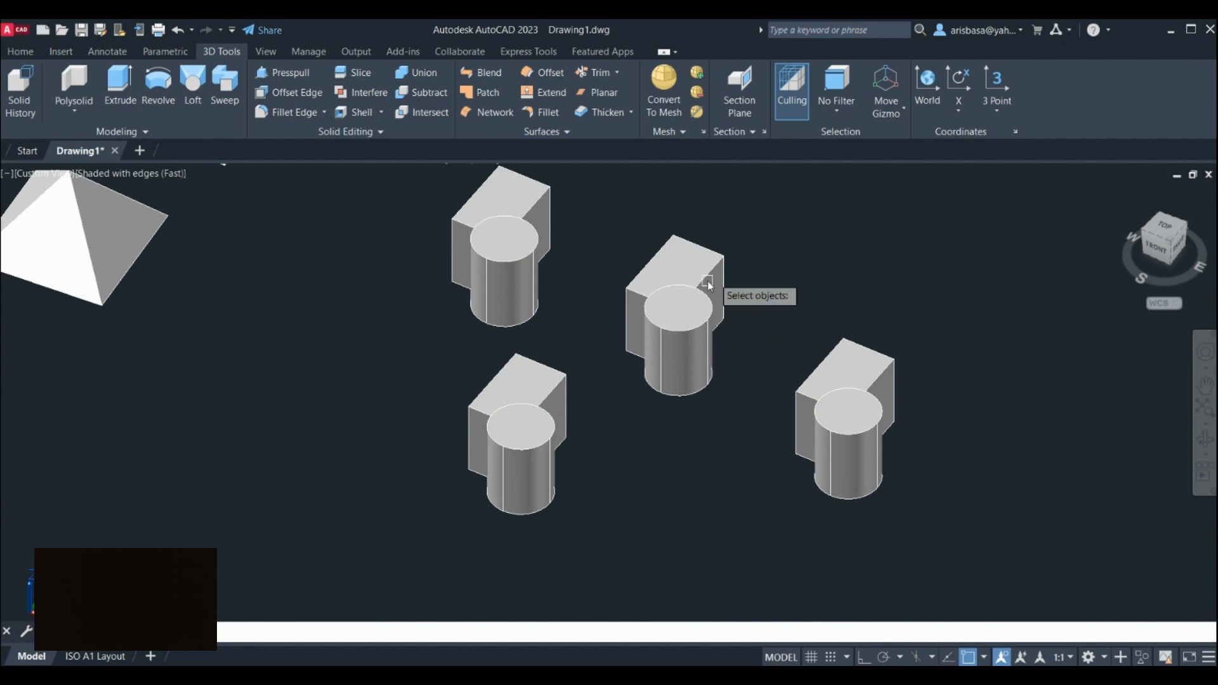
left_click(701, 326)
key("Return")
left_click(702, 330)
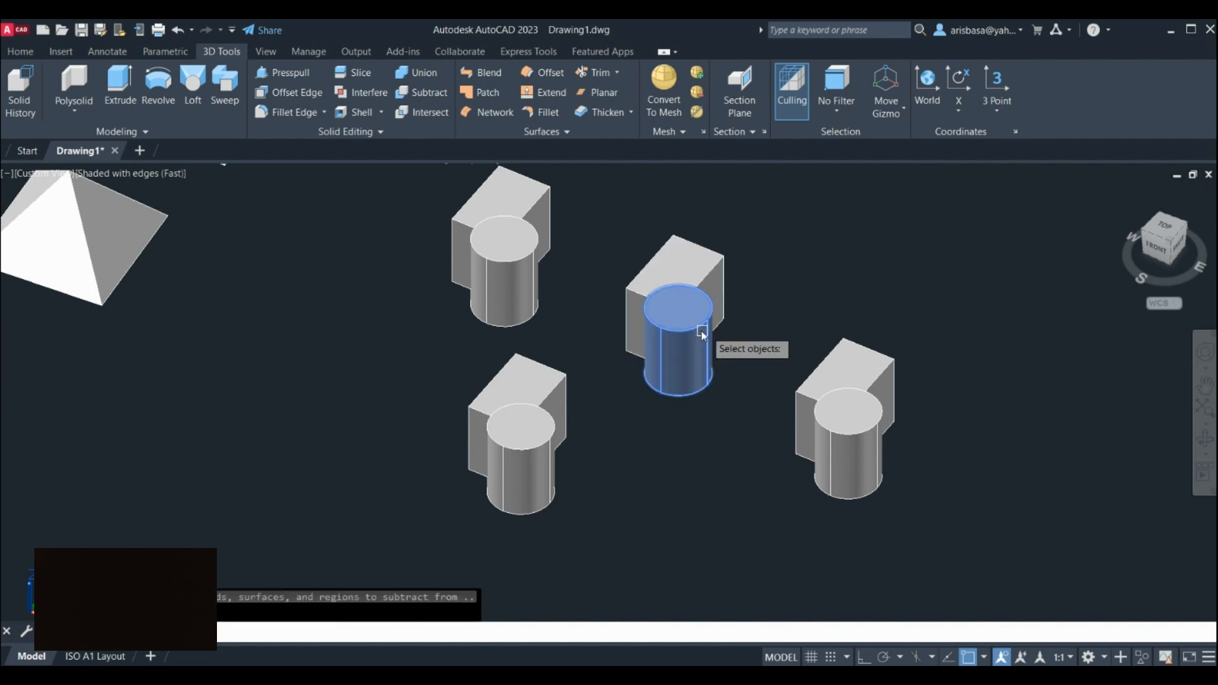
key("Return")
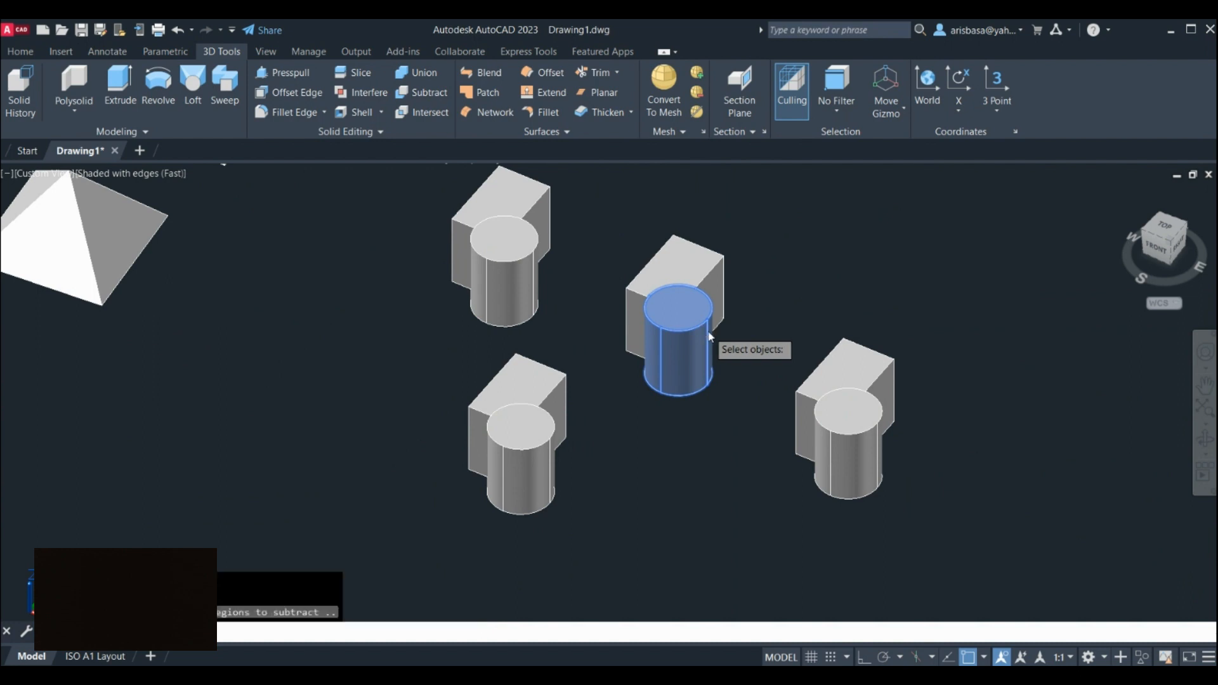
left_click(726, 258)
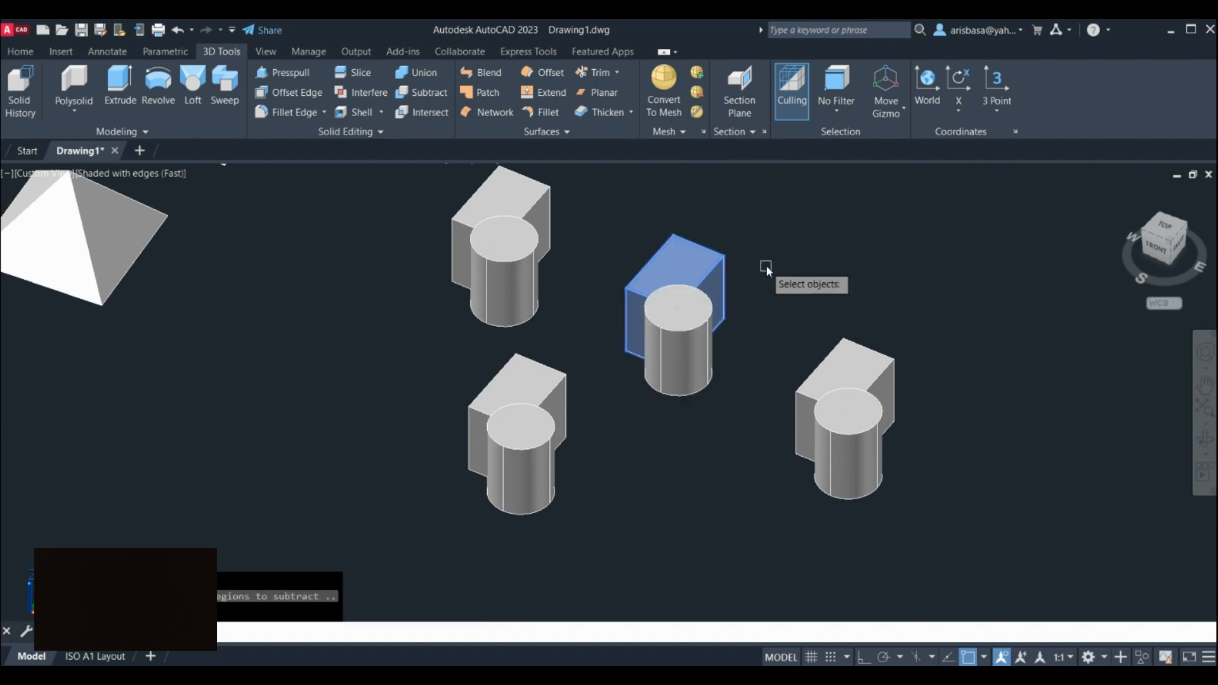
key("Return")
key("ctrl+z")
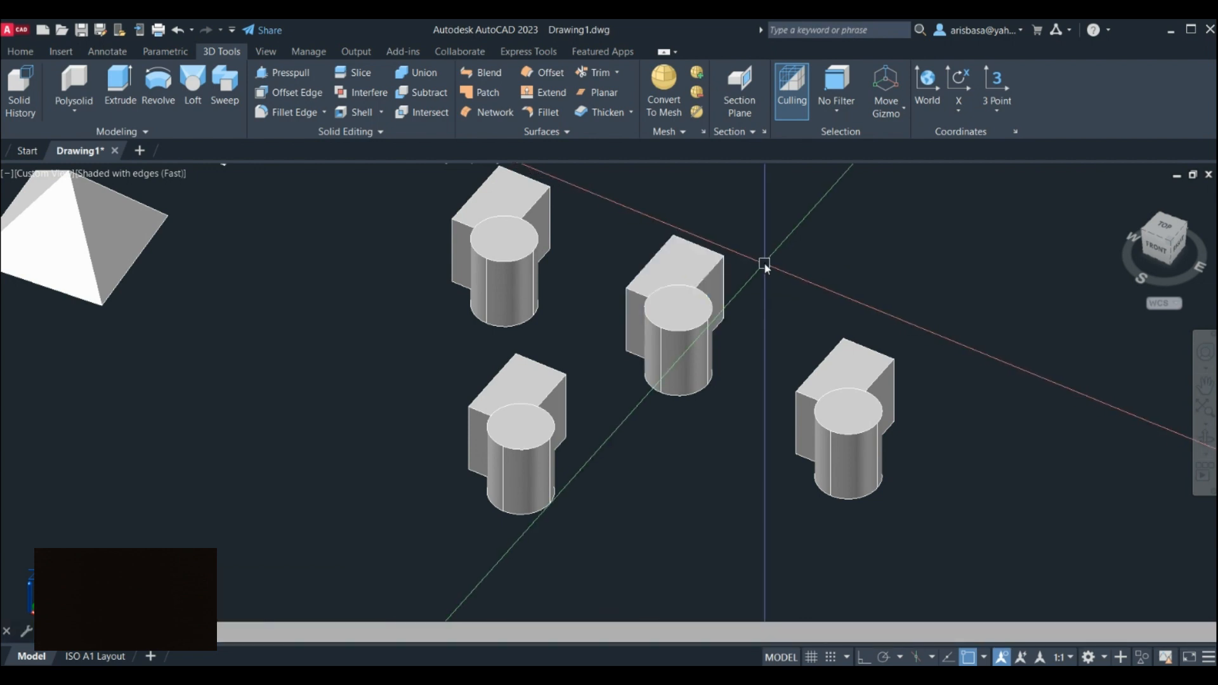
Try to subtract the middle pair's cylinder with both its box and cylinder chosen as the solids to subtract from, and inspect the pair.
middle_click_drag(717, 337, 717, 344)
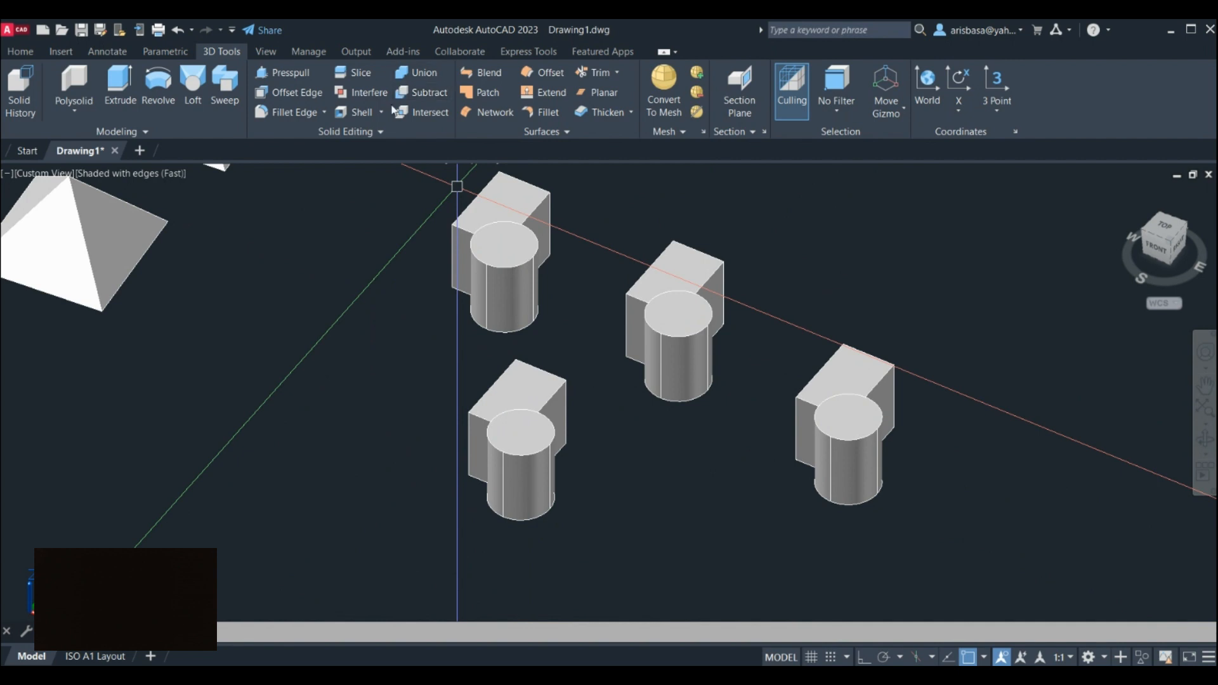
left_click(418, 93)
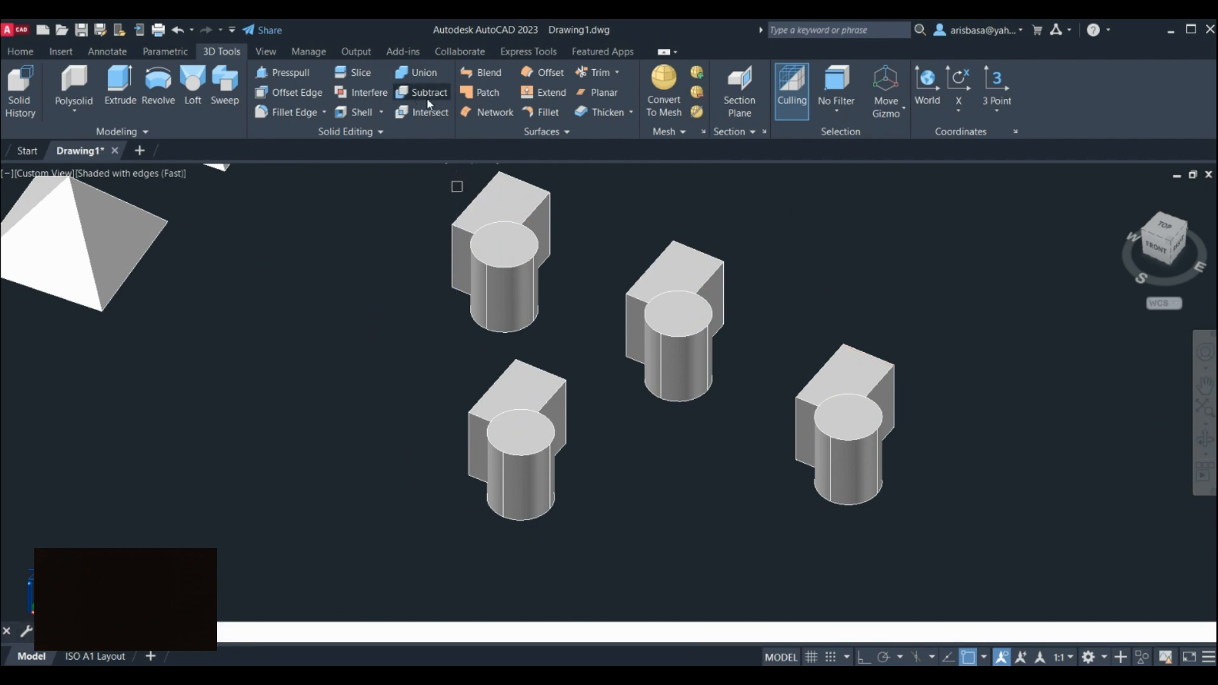
left_click(683, 417)
left_click(614, 264)
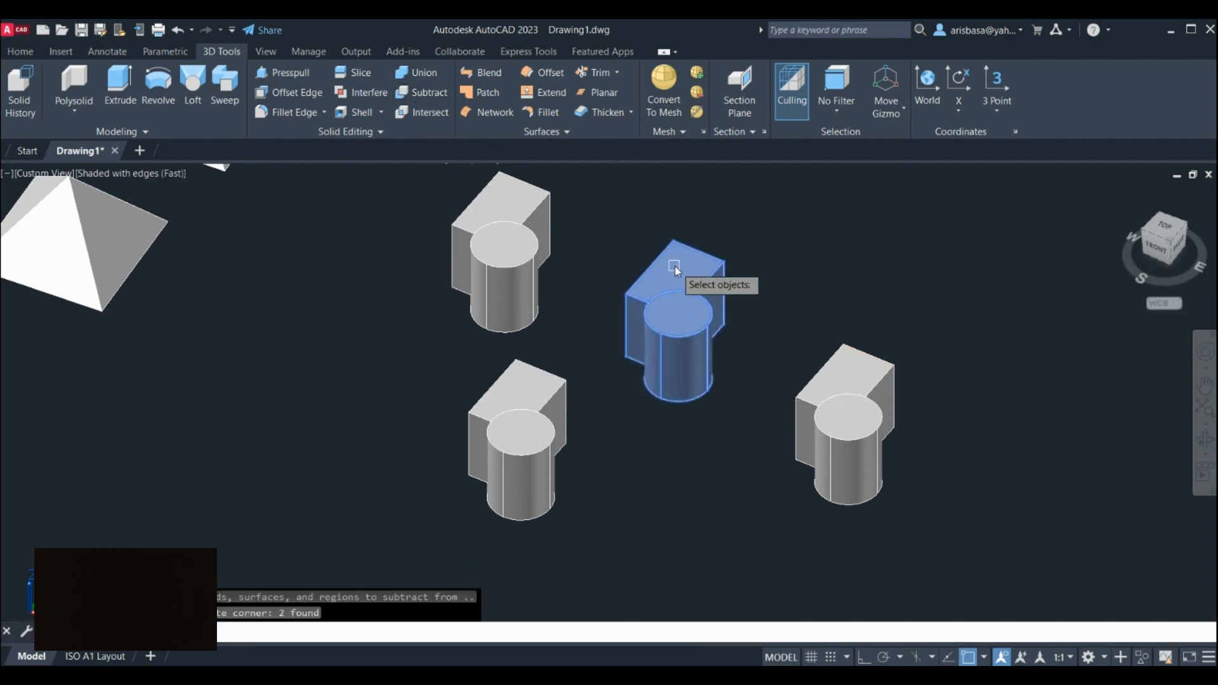
key("Return")
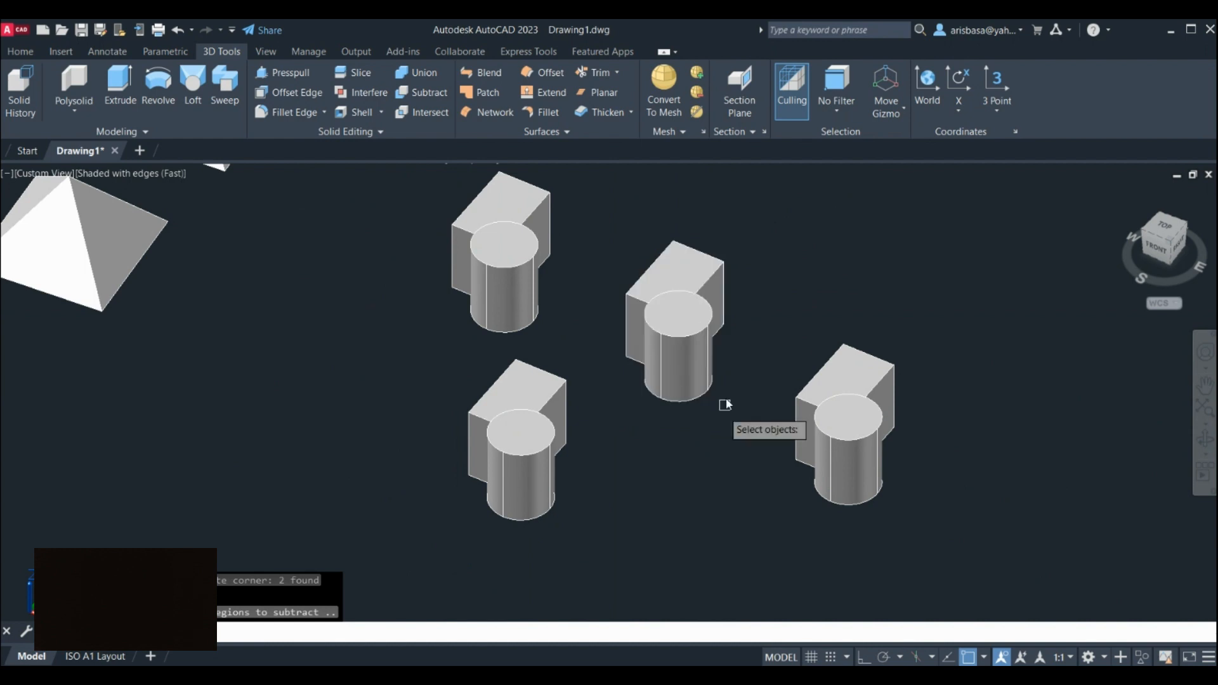
left_click(707, 396)
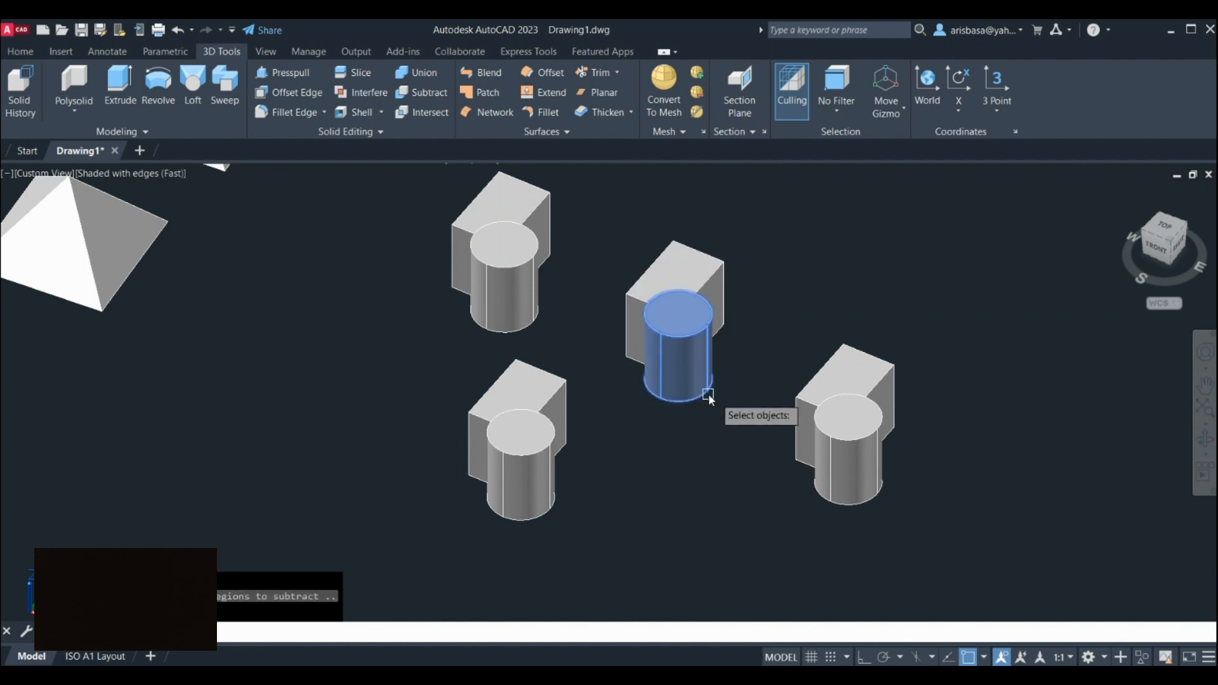
middle_click_drag(739, 374, 584, 366, "shift")
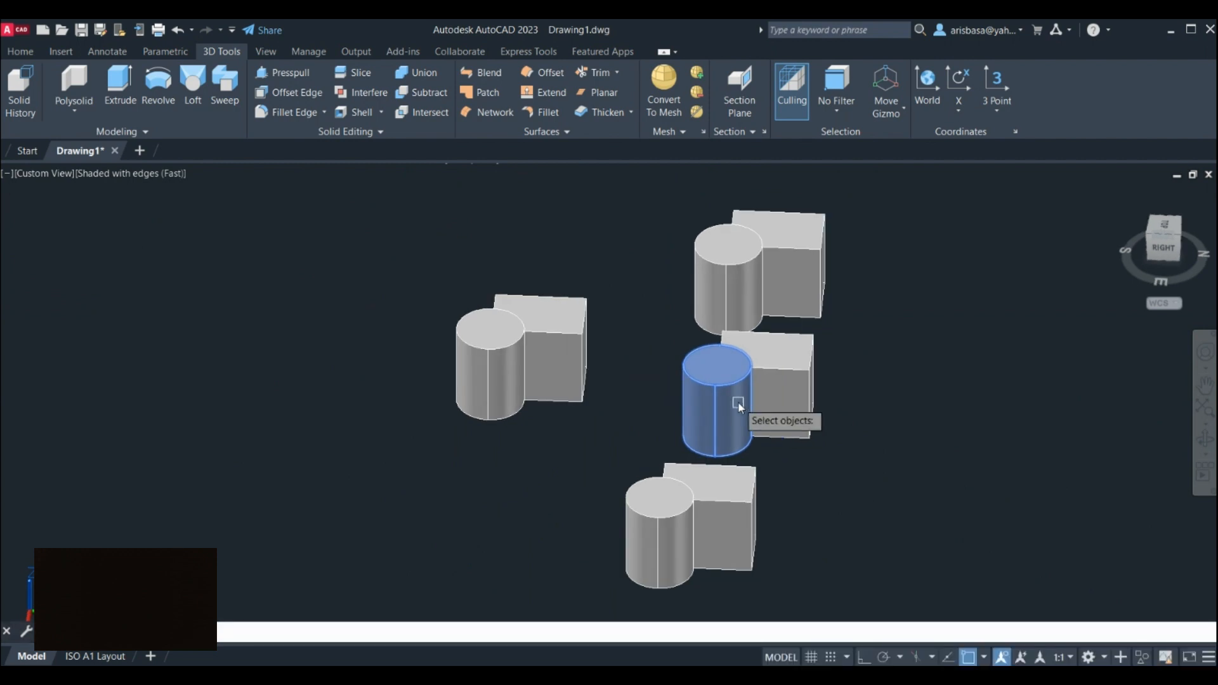
key("Return")
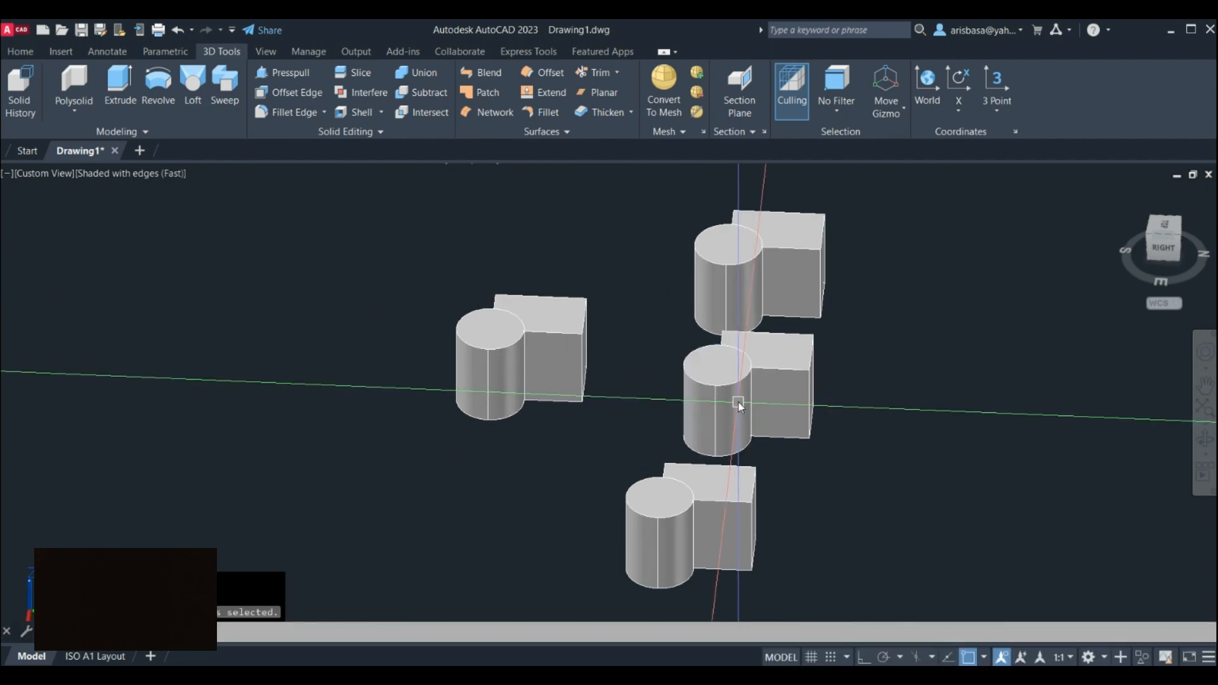
left_click(703, 414)
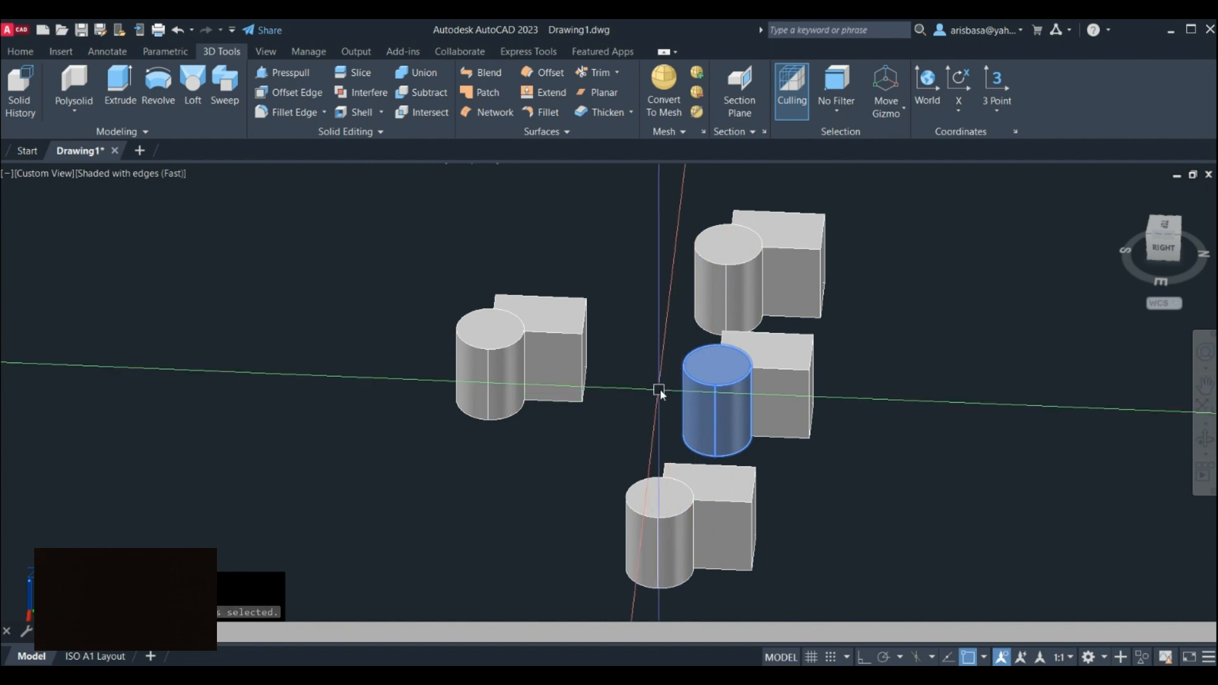
middle_click_drag(660, 388, 611, 368, "shift")
scroll(730, 356, "up", 3)
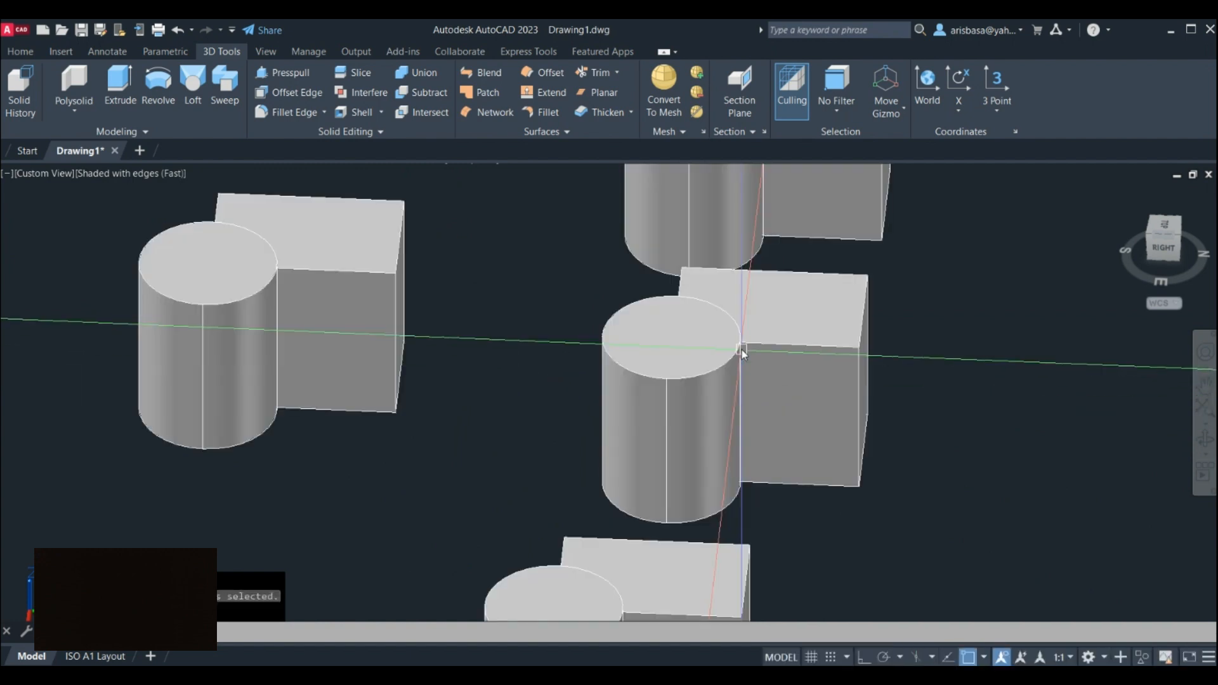
Union the box and cylinder of the middle pair in the row of three.
scroll(741, 349, "down", 5)
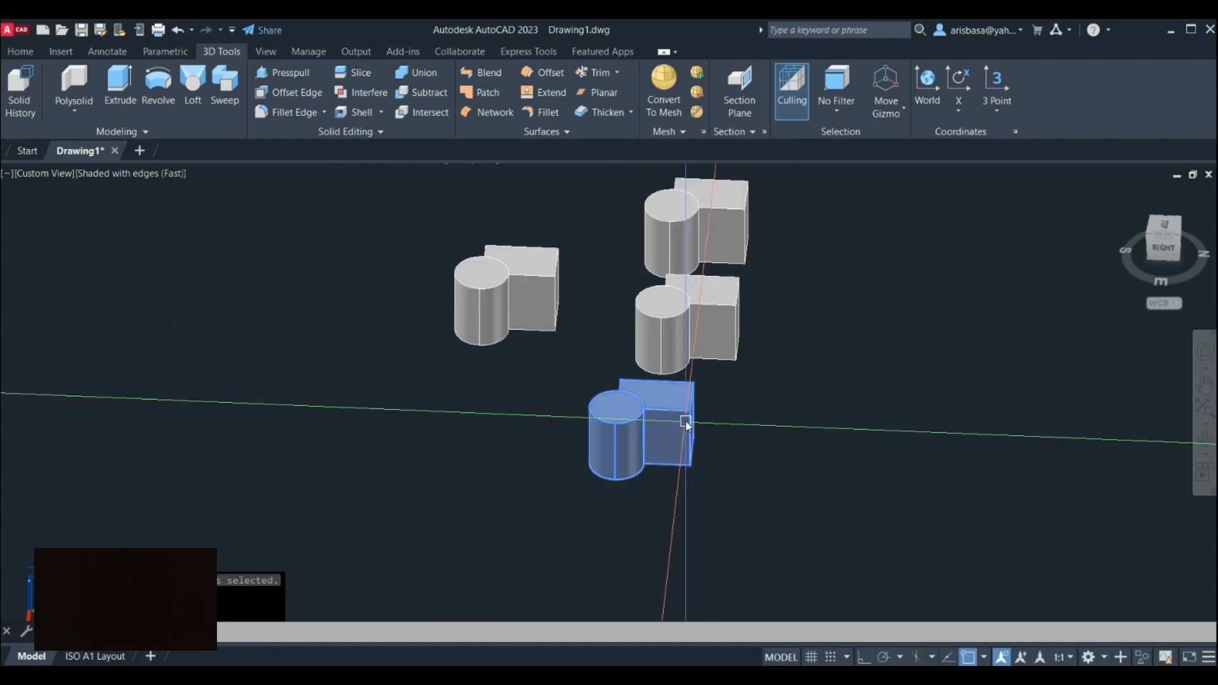
middle_click_drag(709, 389, 644, 413, "shift")
scroll(691, 431, "up", 2)
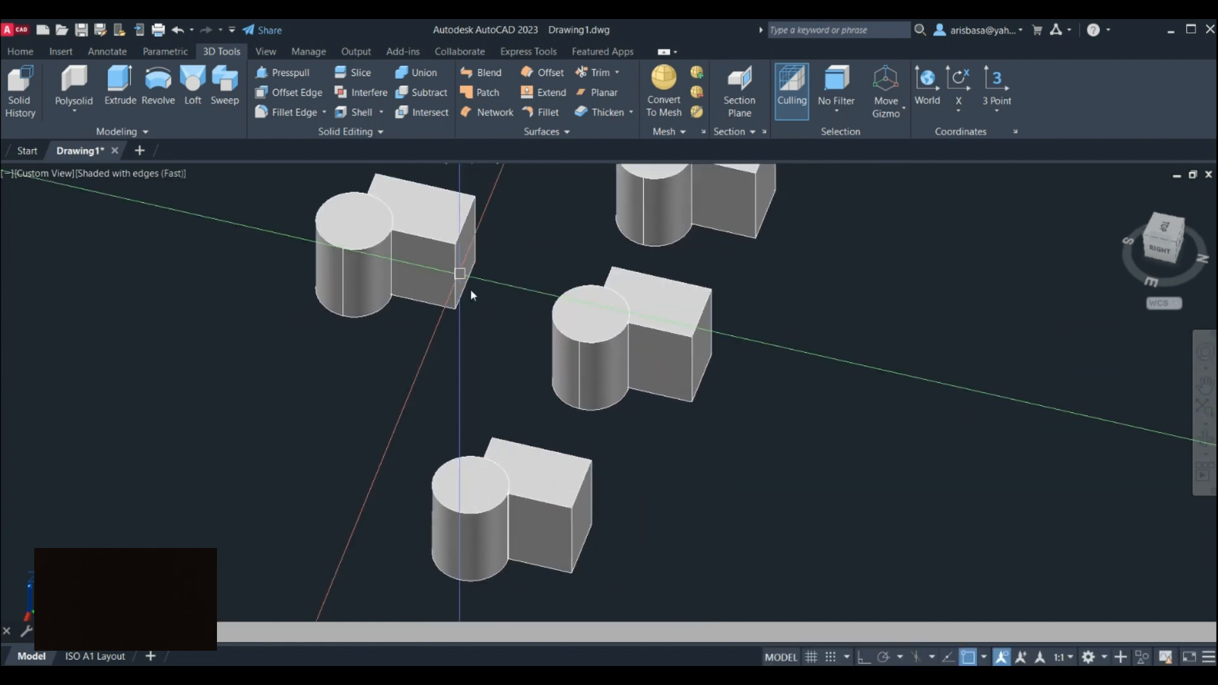
left_click(355, 241)
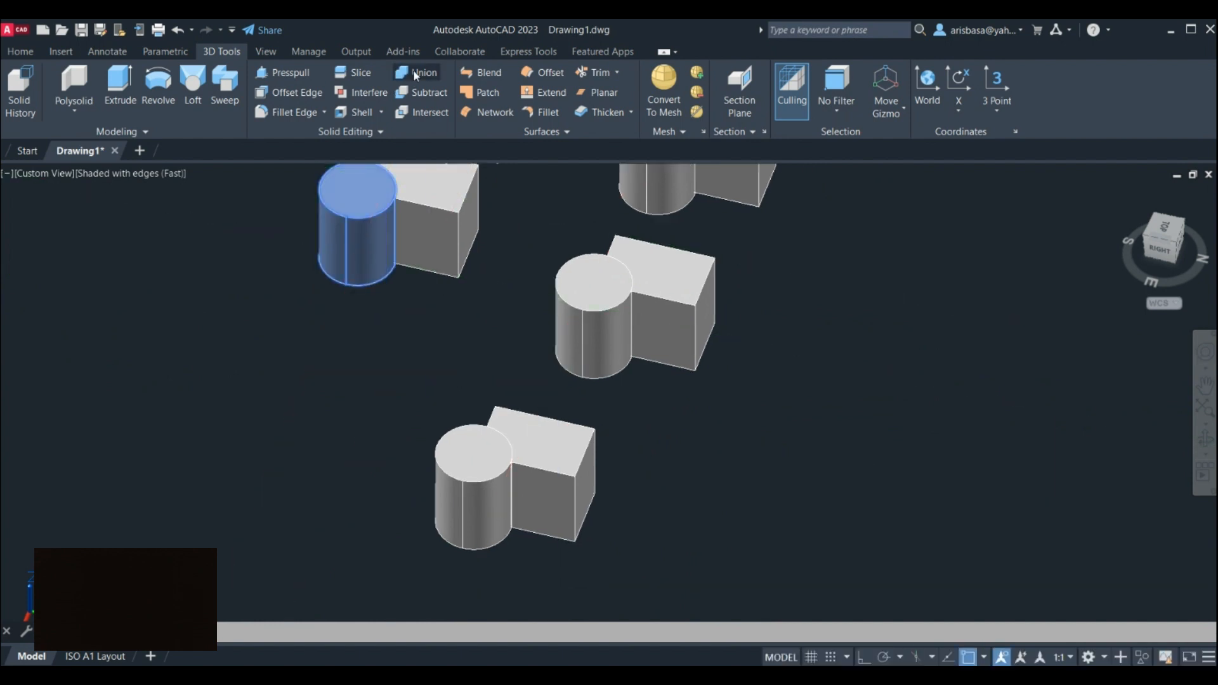
left_click(416, 75)
left_click(690, 408)
left_click(612, 310)
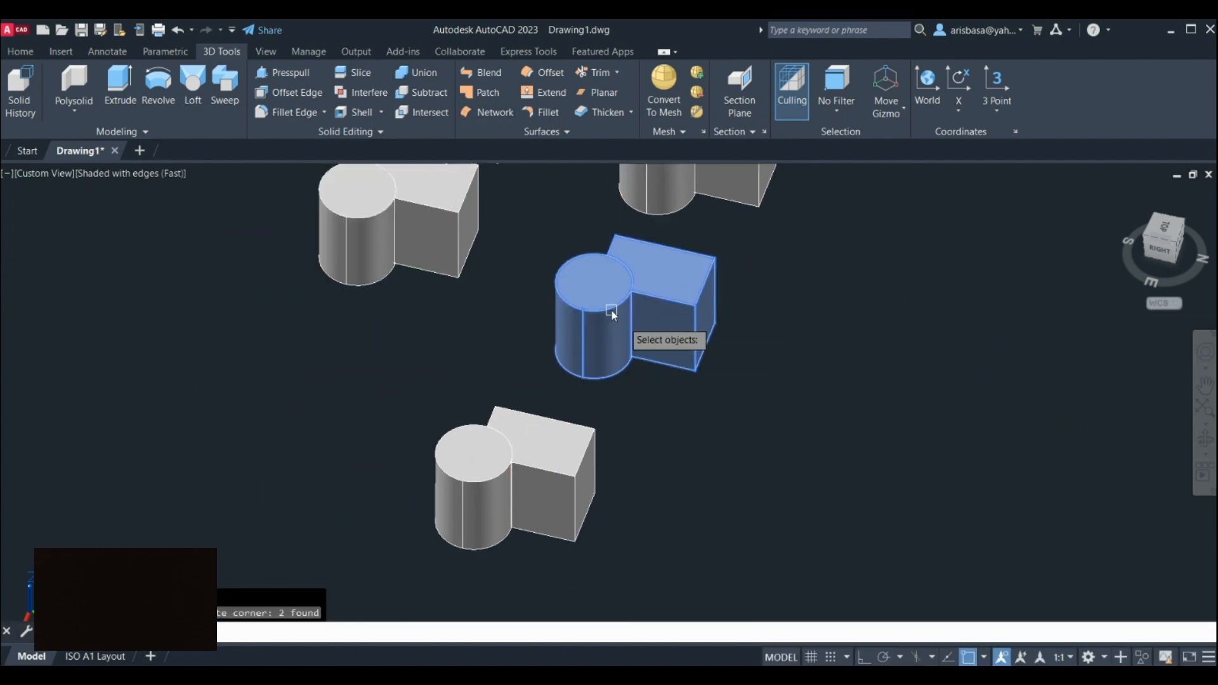
key("Return")
Try to subtract the merged middle solid from itself.
middle_click_drag(639, 336, 566, 300, "shift")
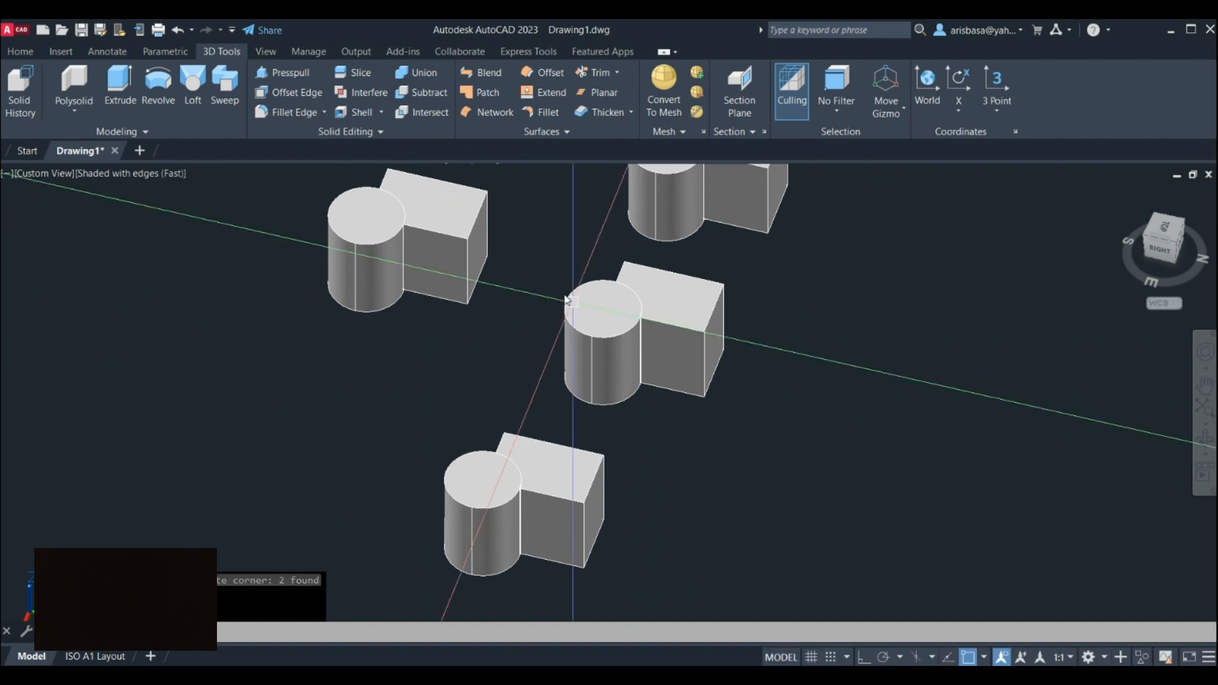
left_click(438, 247)
left_click(420, 94)
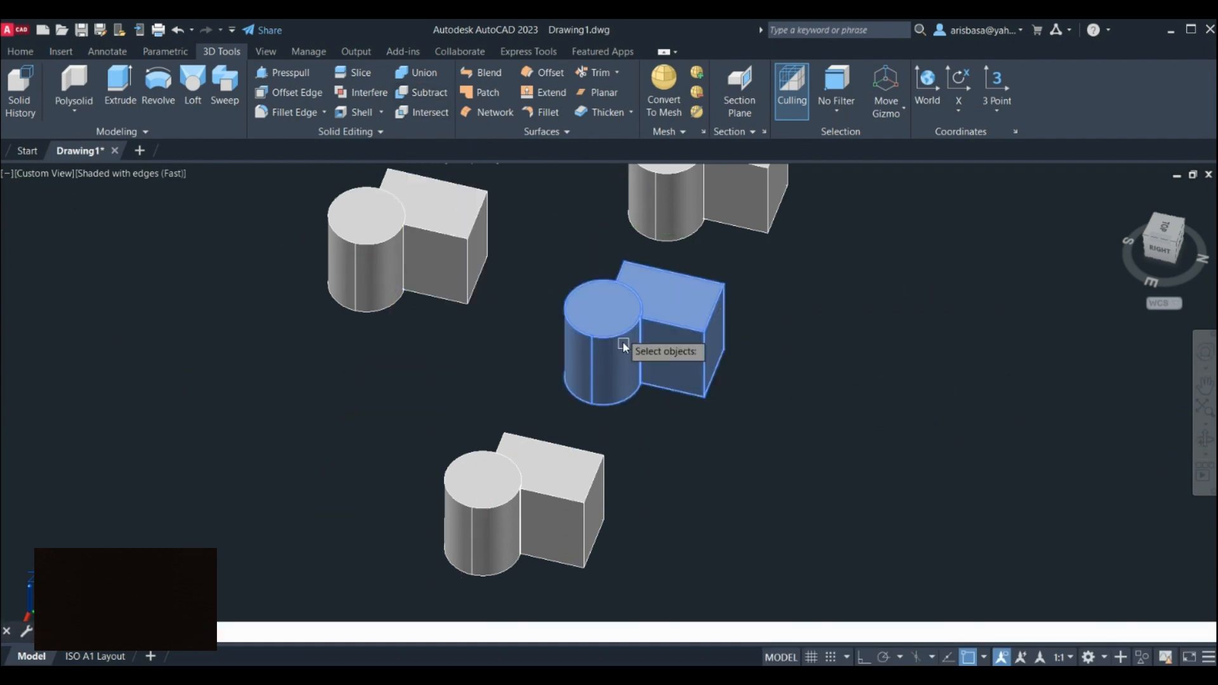
key("Return")
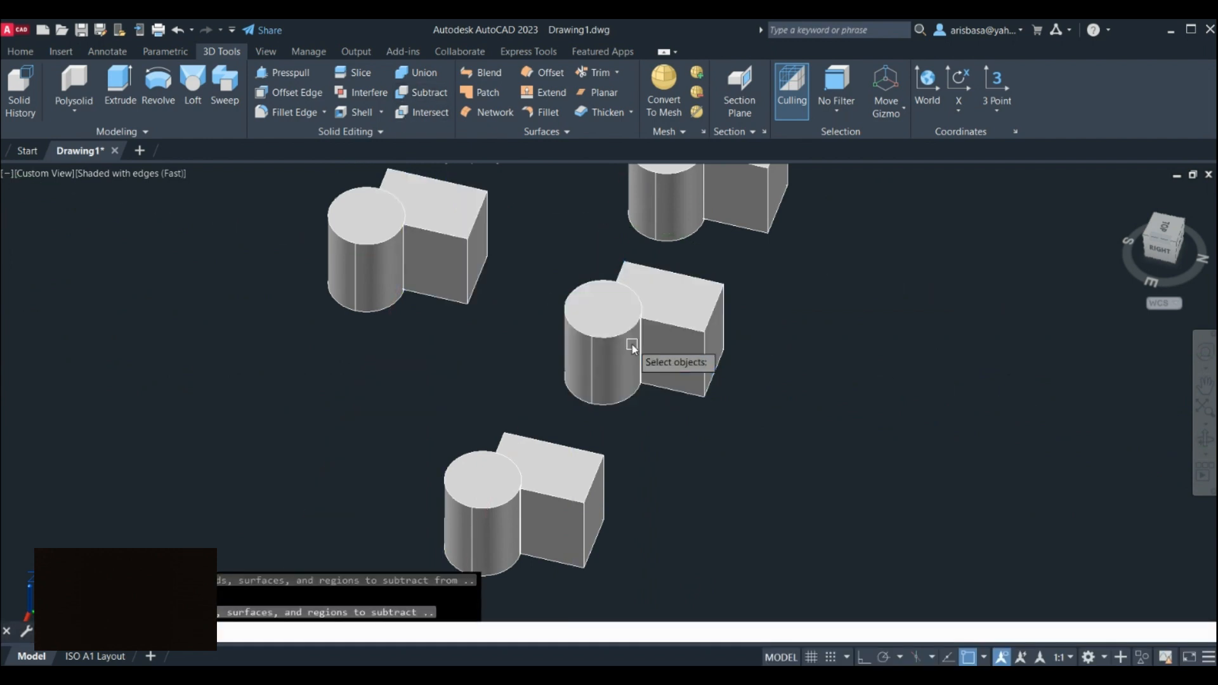
left_click(672, 328)
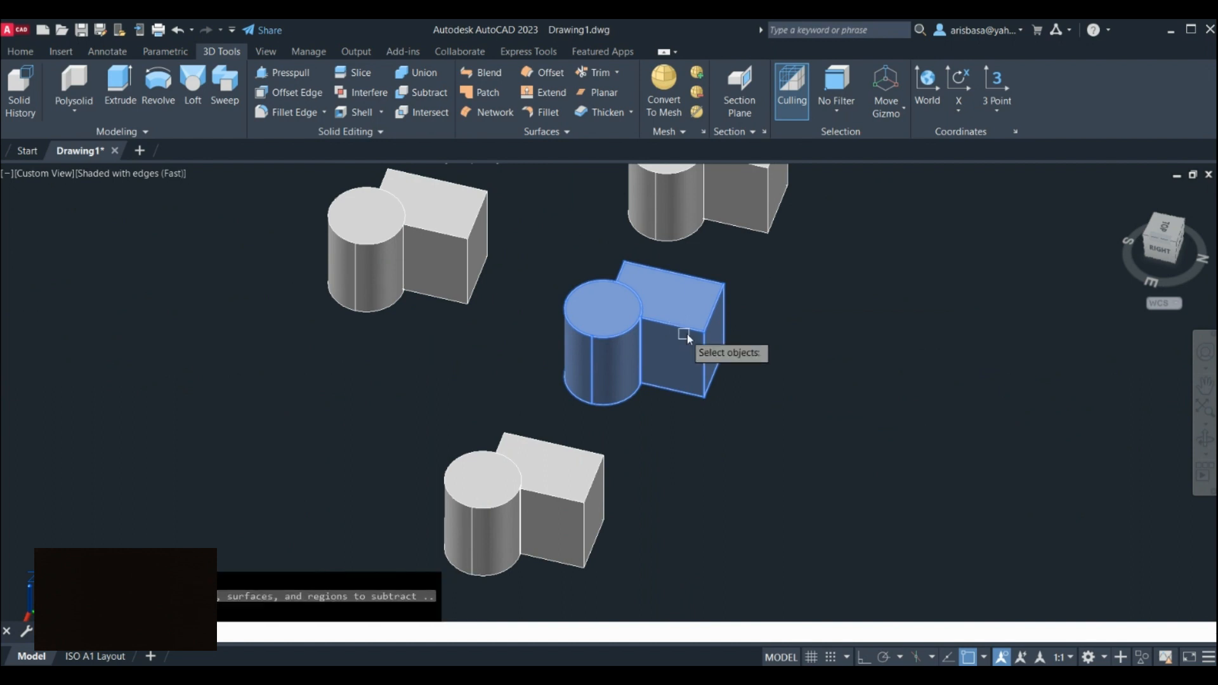
key("Return")
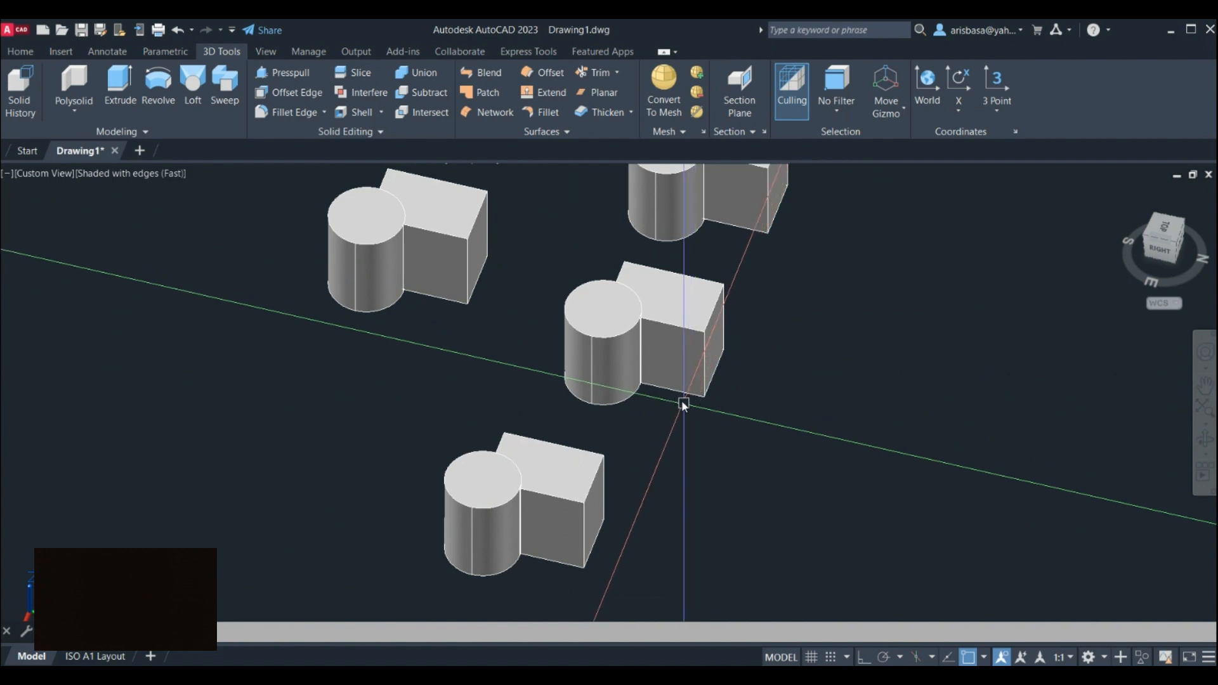
Subtract the box from the cylinder in the pair nearest the pyramids.
scroll(668, 391, "down", 2)
middle_click_drag(669, 391, 663, 428, "shift")
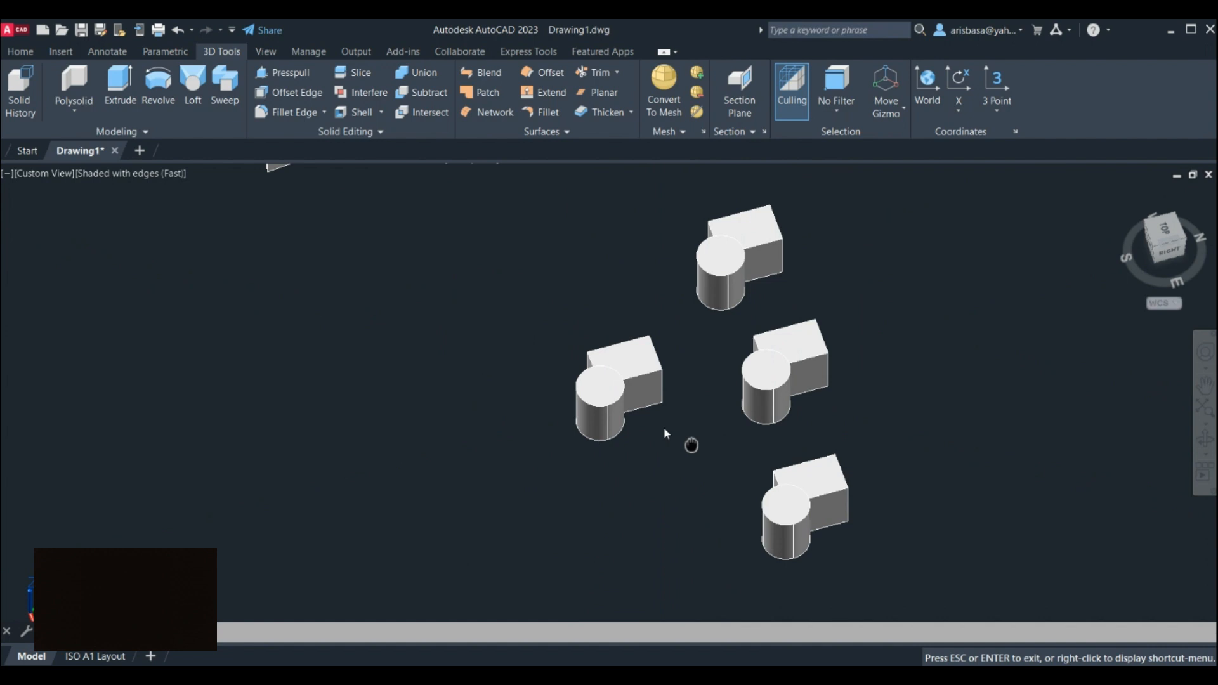
left_click(440, 111)
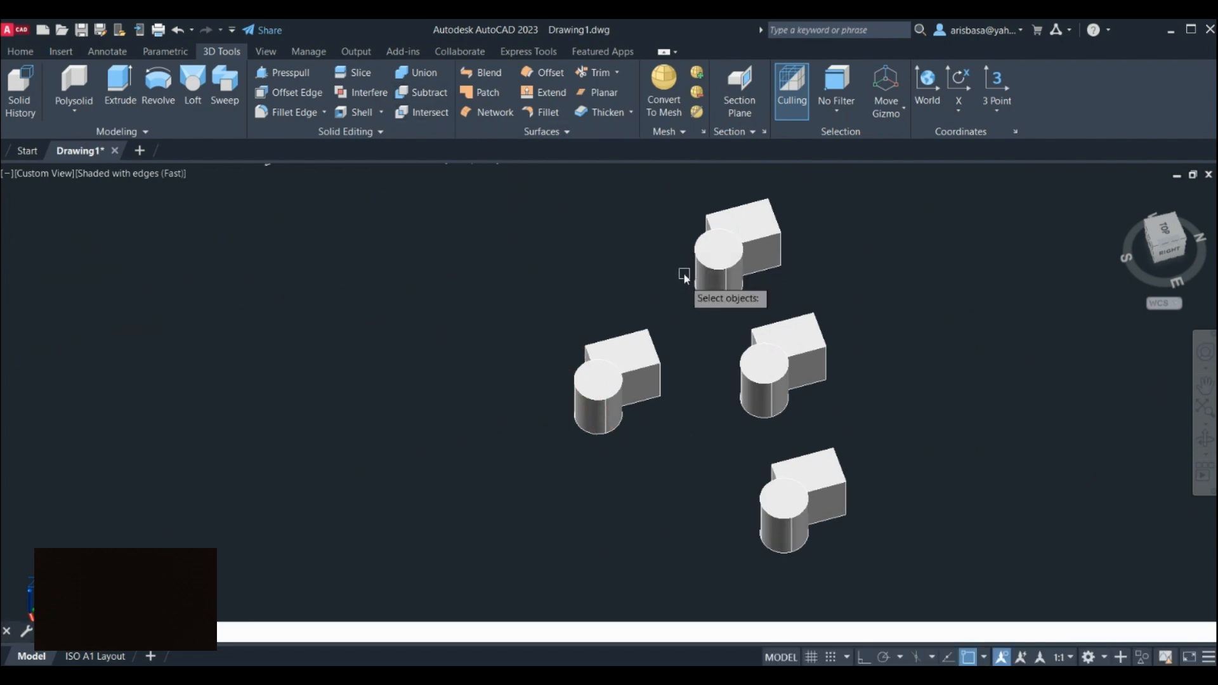
left_click(714, 270)
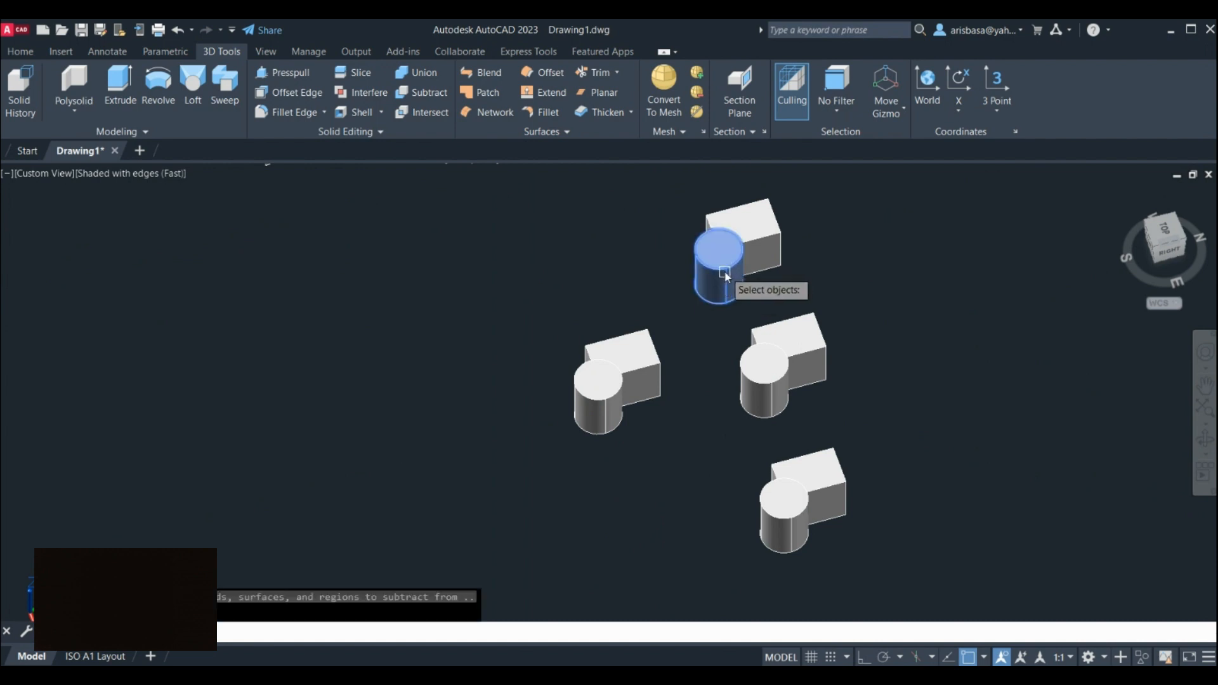
key("Return")
left_click(749, 271)
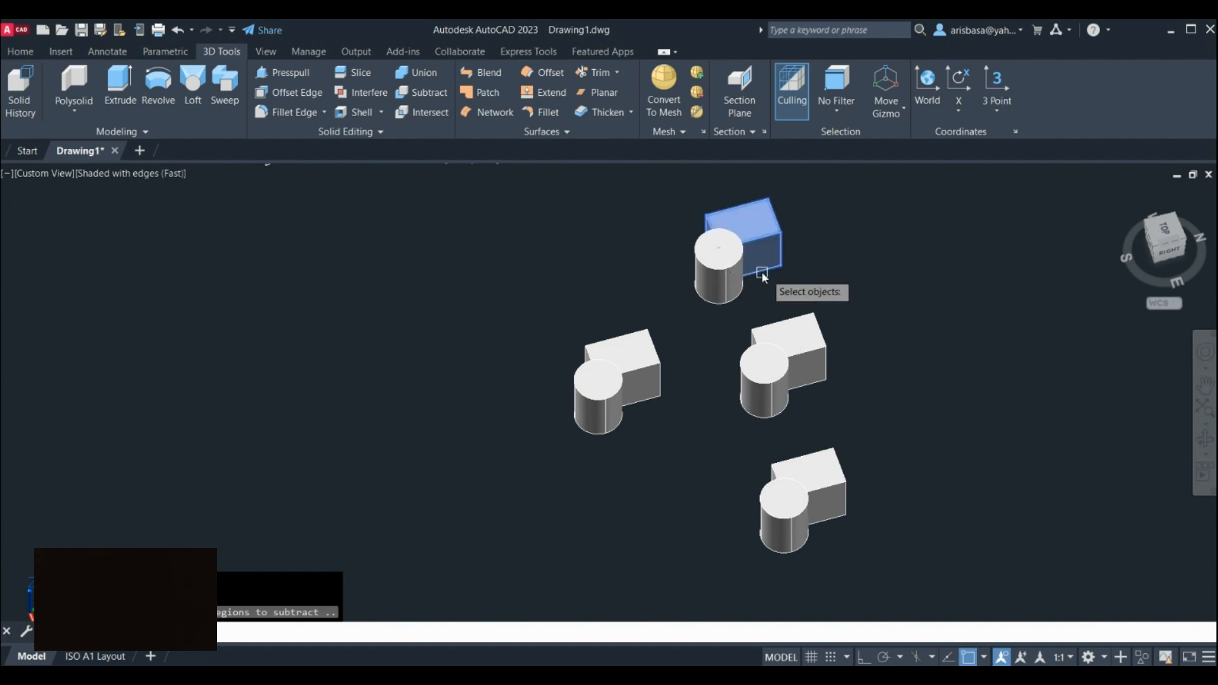
key("Return")
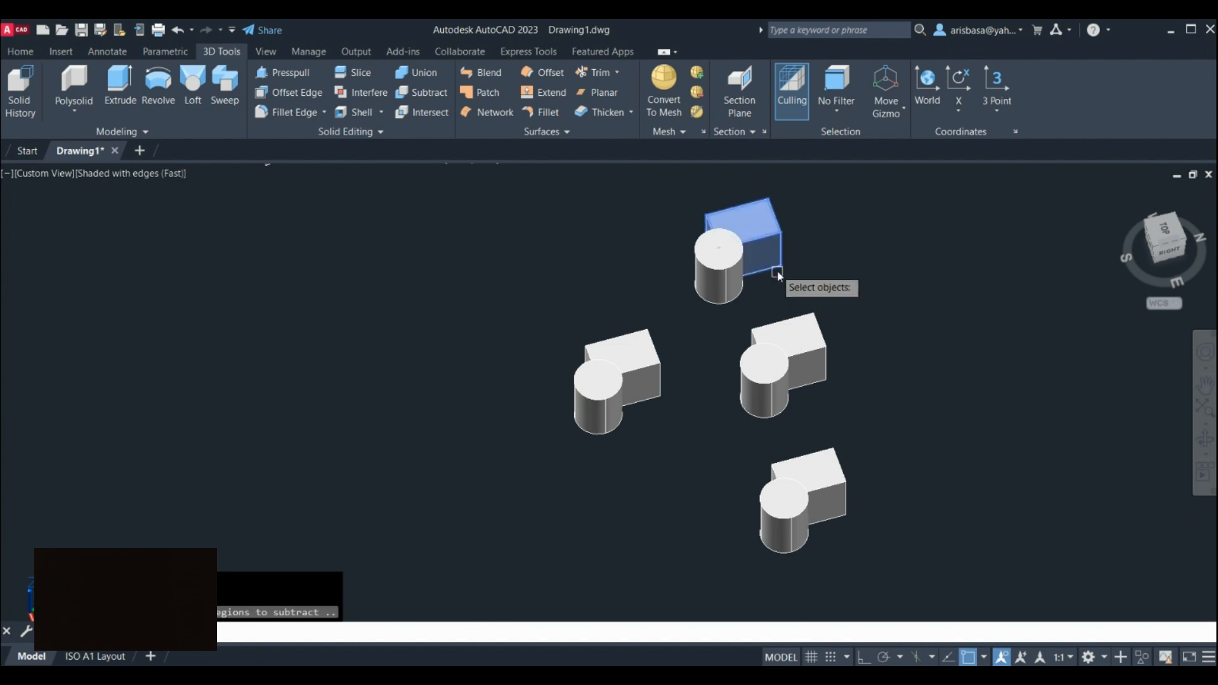
left_click(775, 270)
key("Return")
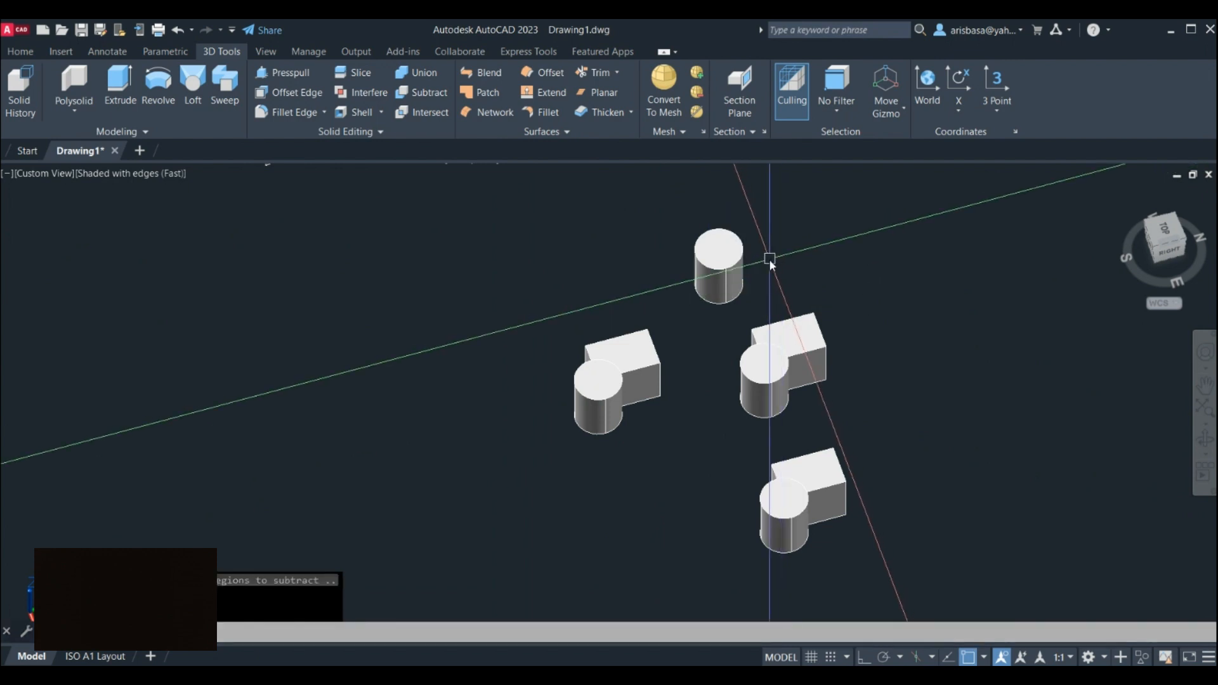
Examine the notch that the box left in the cylinder from behind, up close and from several angles.
middle_click_drag(769, 259, 482, 209, "shift")
scroll(885, 493, "up", 3)
scroll(885, 492, "up", 2)
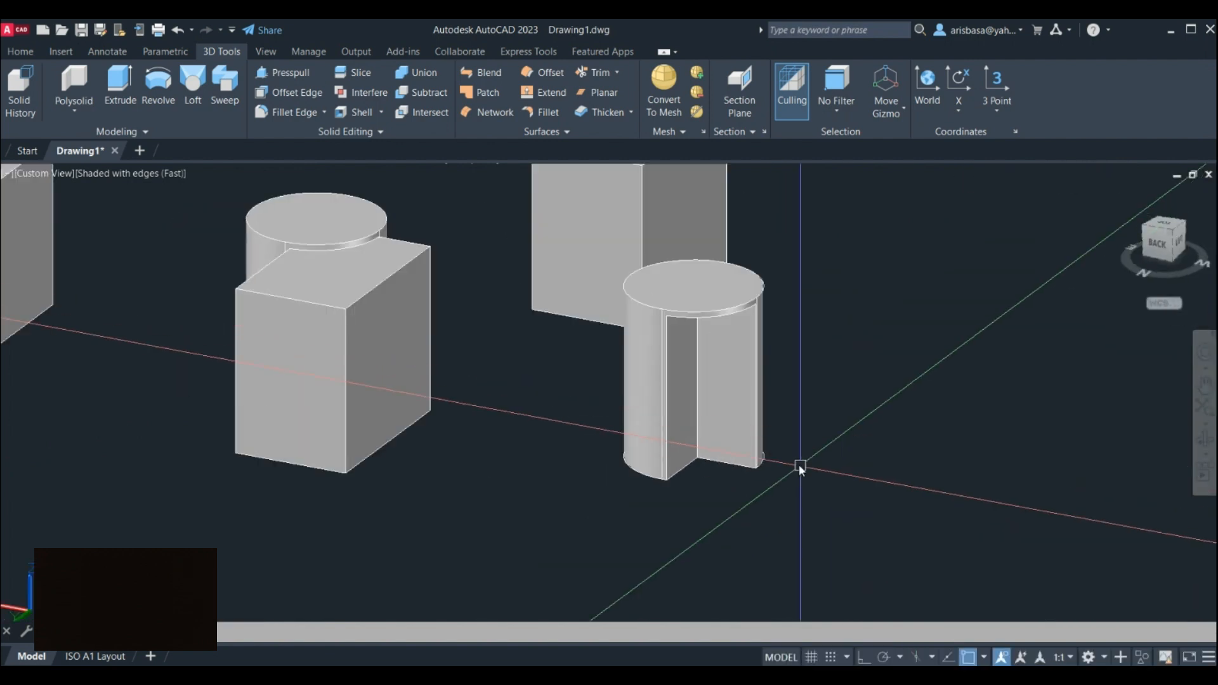
mouse_move(802, 467)
middle_mouse_down("shift")
mouse_move(821, 483)
mouse_move(814, 452)
middle_mouse_up("shift")
scroll(758, 385, "up", 3)
middle_click_drag(759, 385, 750, 409, "shift")
scroll(750, 414, "down", 4)
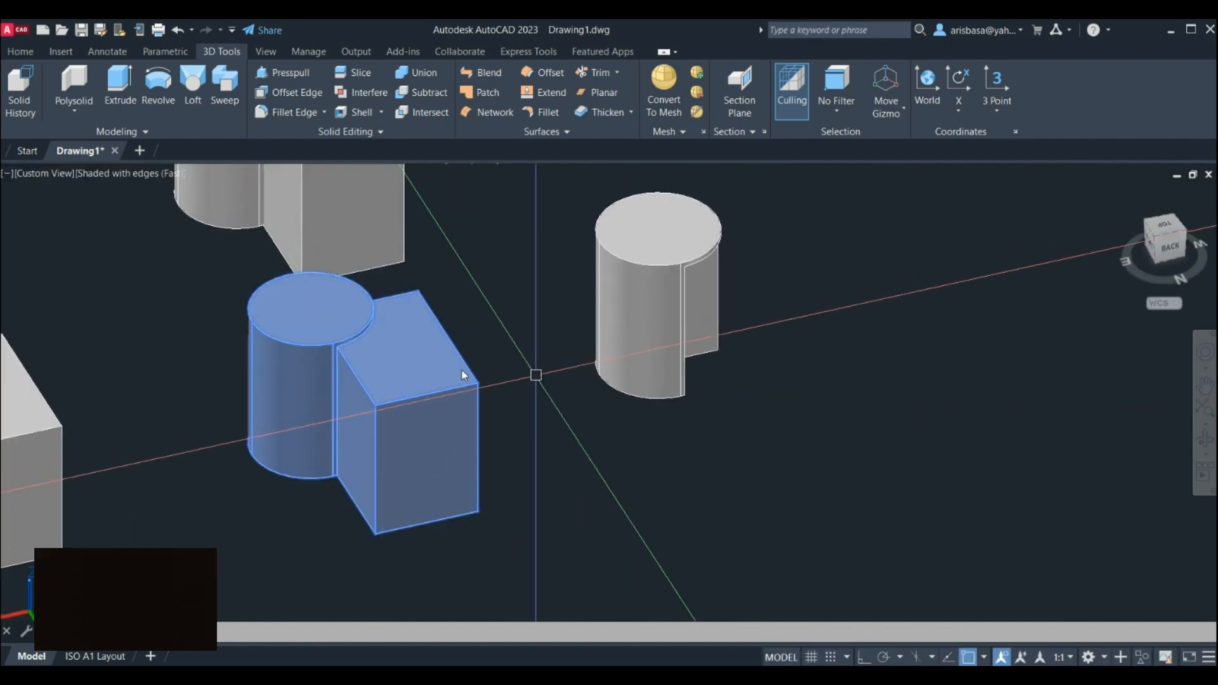
Shorten the box of the separate pair standing off the row so its top sits clearly below the cylinder's top.
scroll(462, 371, "down", 3)
middle_click_drag(560, 379, 425, 403, "shift")
scroll(424, 403, "down", 1)
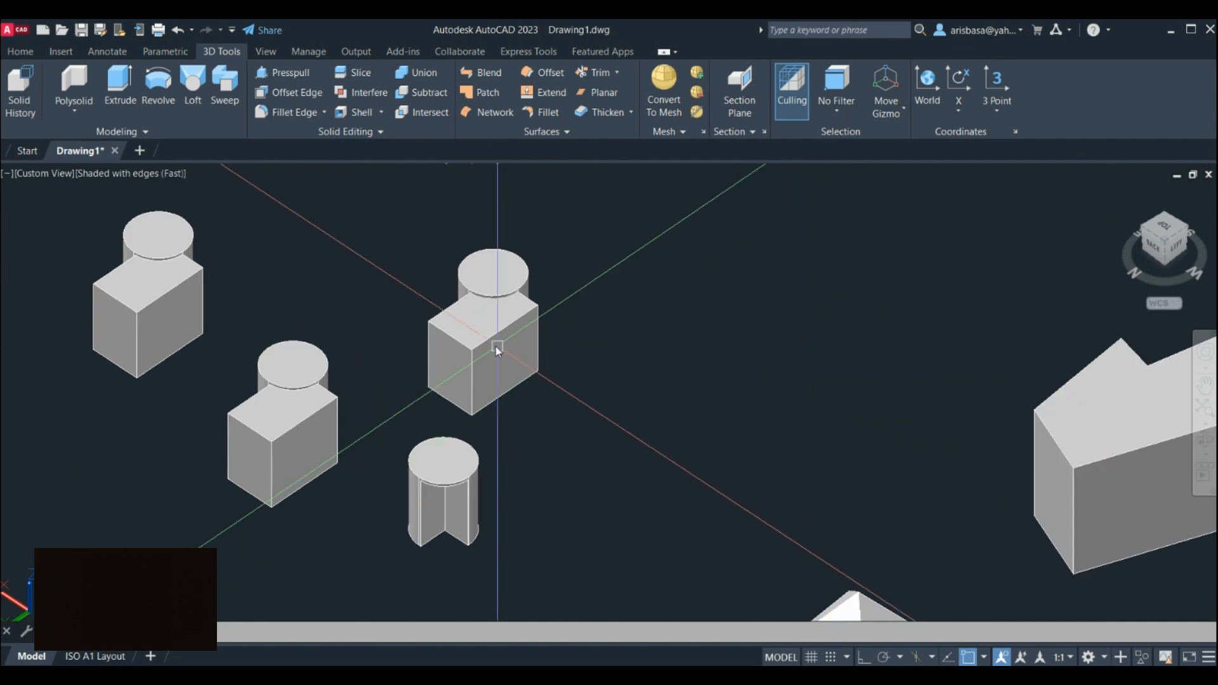
scroll(481, 340, "up", 3)
left_click(483, 331)
scroll(484, 298, "up", 2)
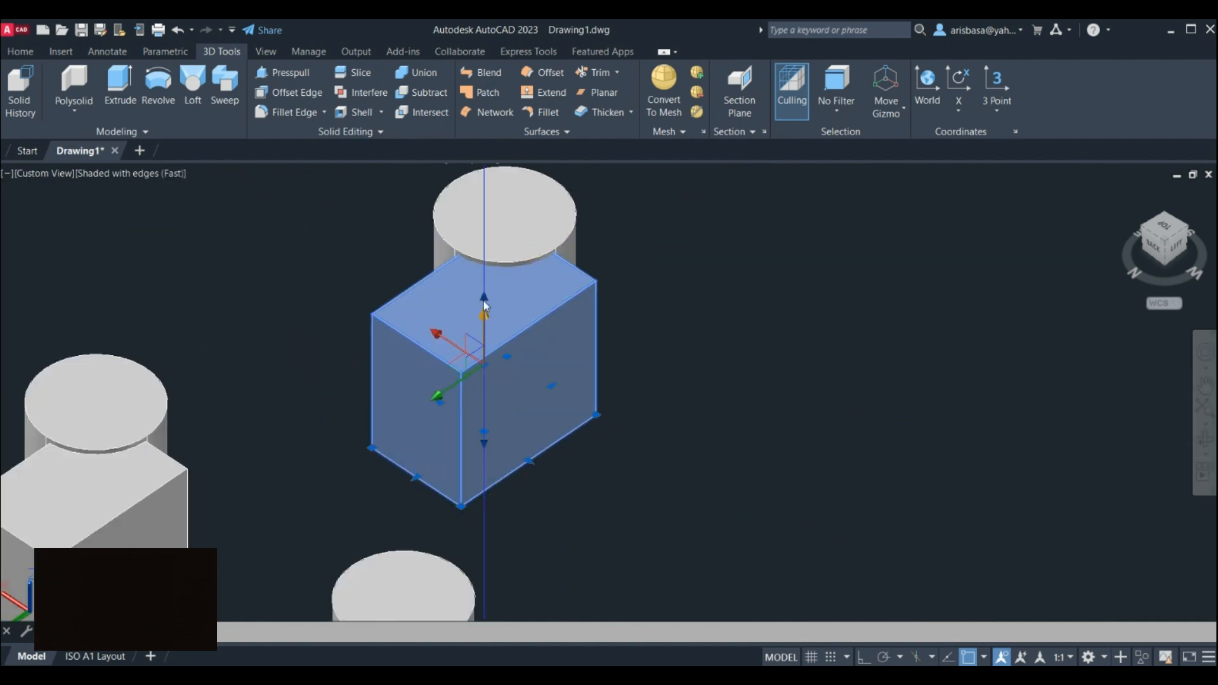
left_click(485, 296)
left_click(484, 327)
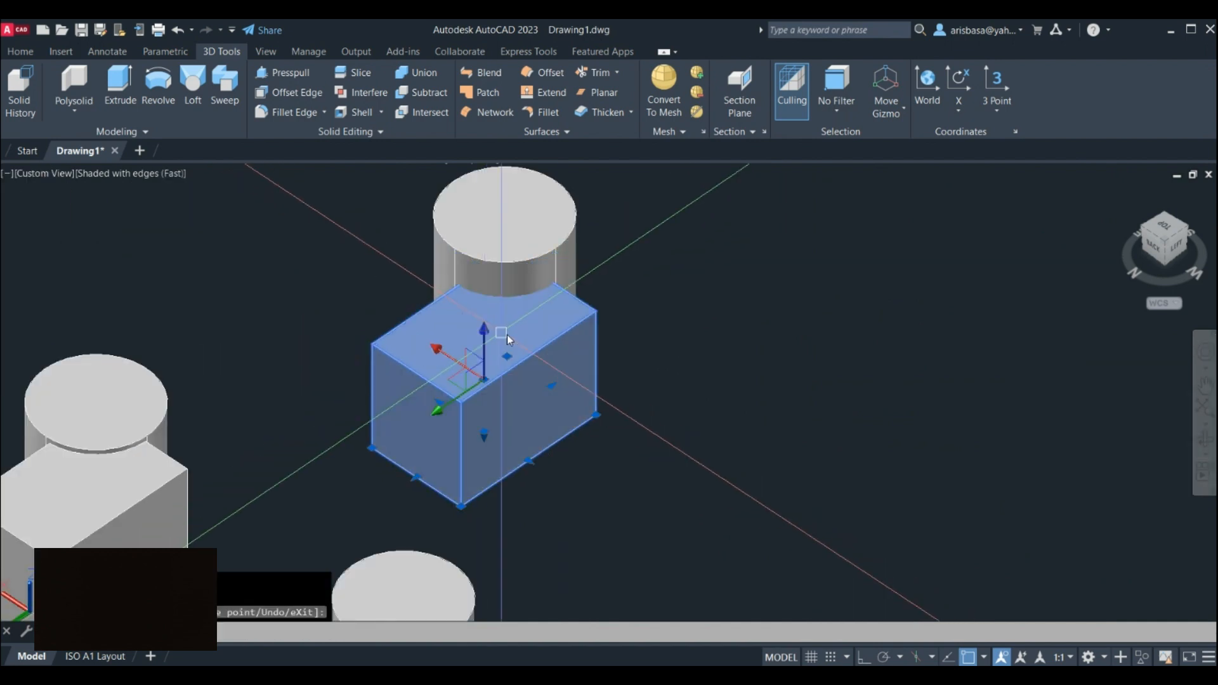
middle_click_drag(698, 372, 605, 398)
key("Escape")
Copy the pair with the shortened box to a freely chosen spot in the open area beside it.
scroll(677, 395, "down", 5)
scroll(644, 379, "up", 2)
left_click(746, 325)
left_click(475, 273)
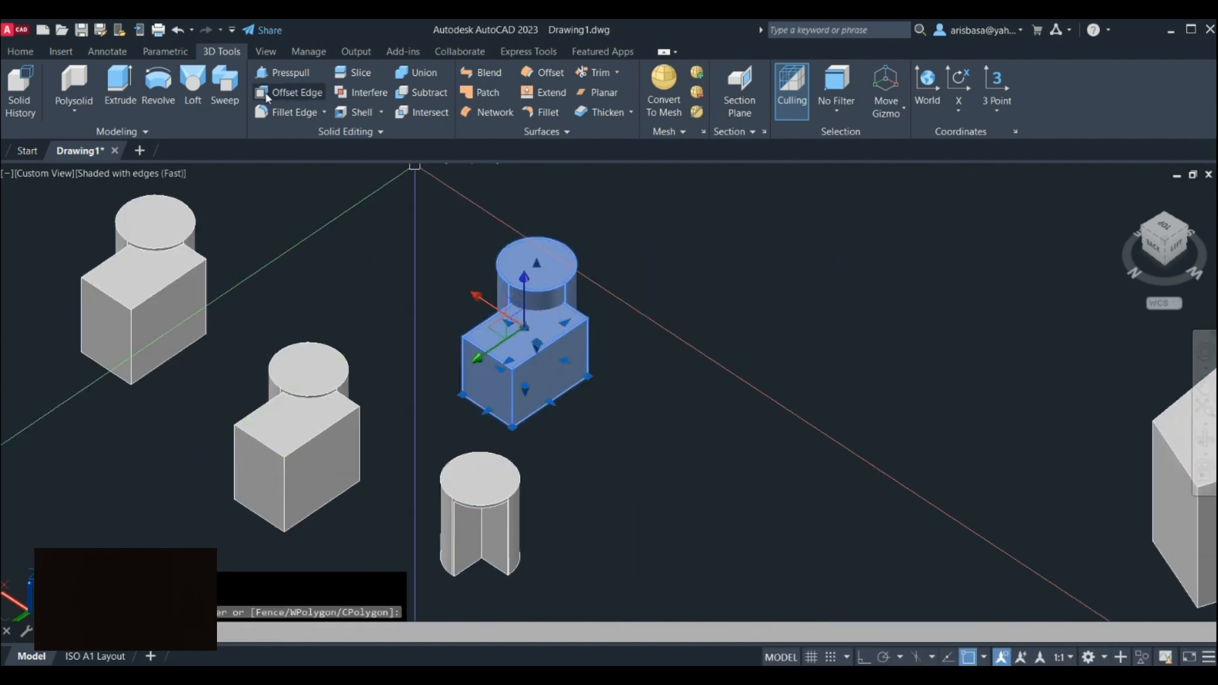
type("co")
key("Return")
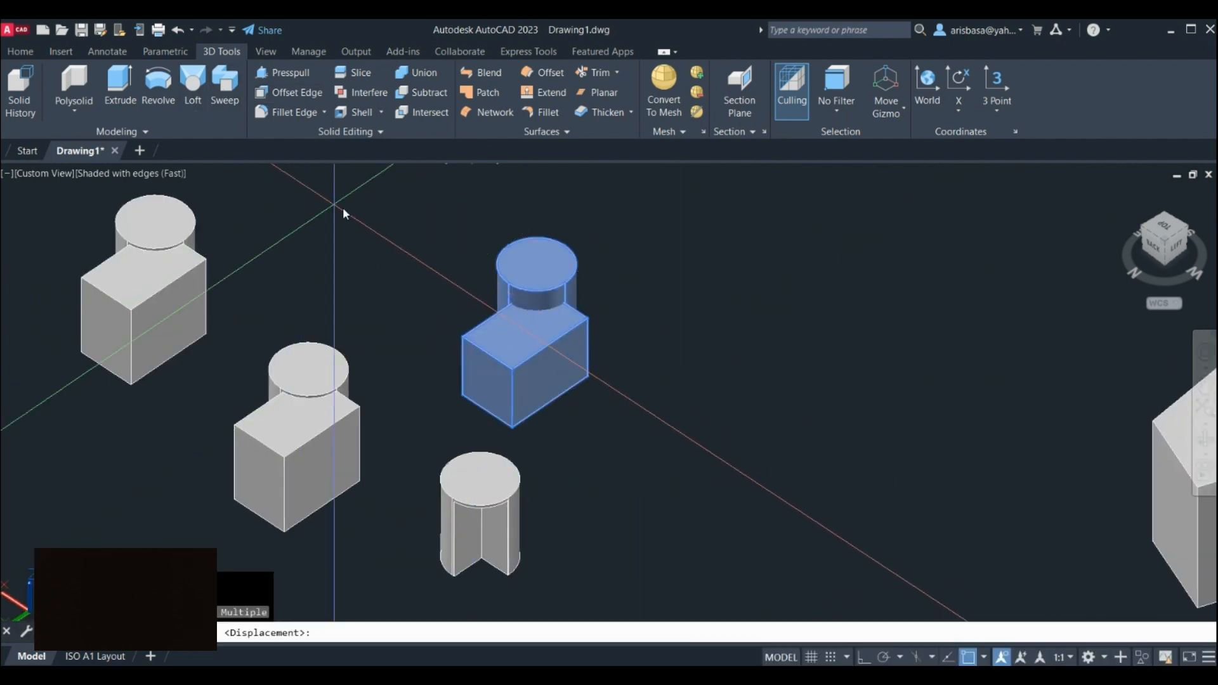
left_click(576, 346)
left_click(775, 376)
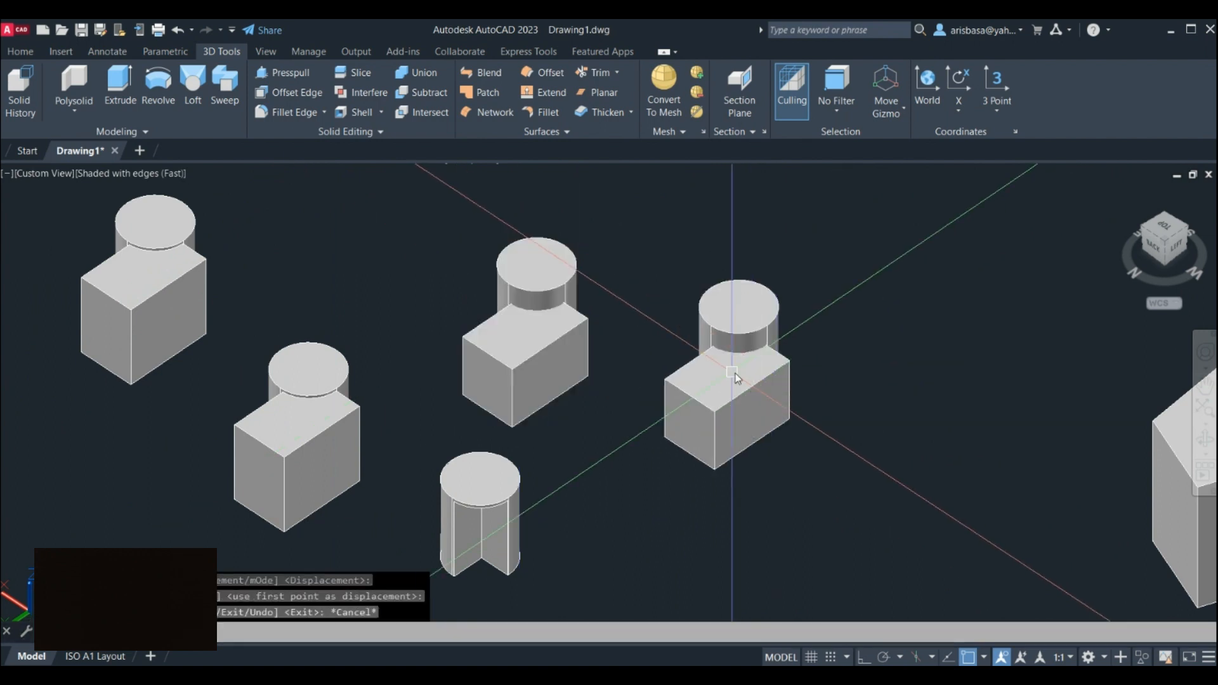
key("Return")
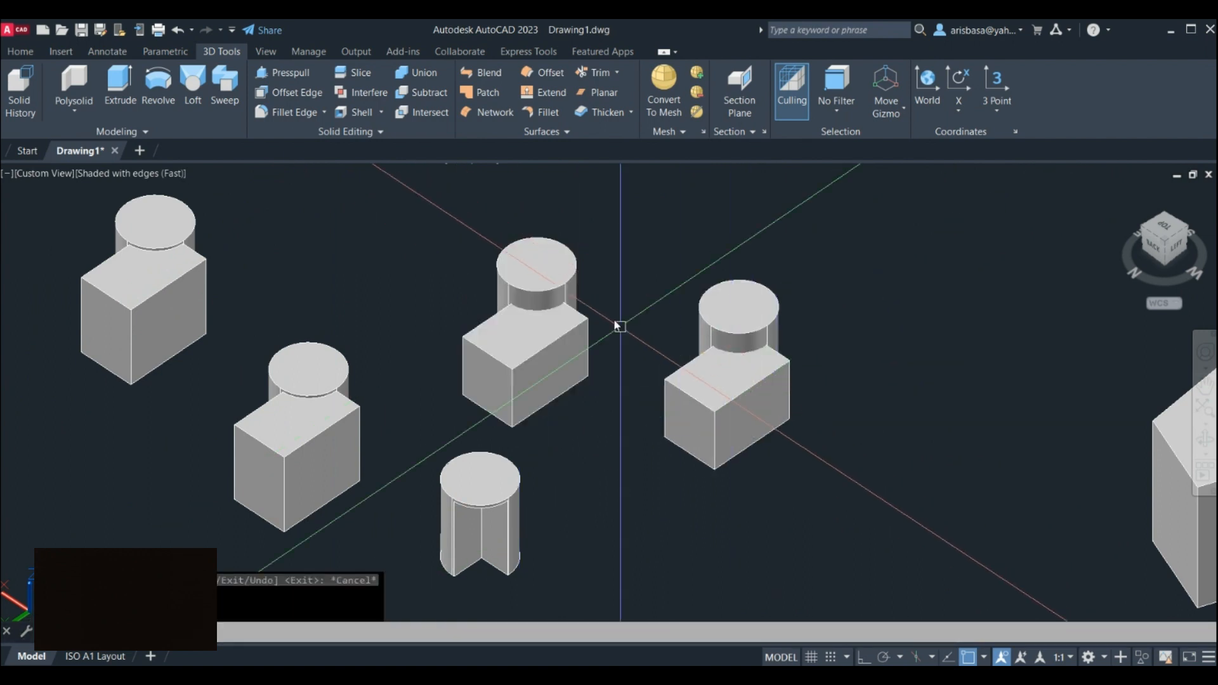
Subtract the shortened box from the cylinder in the original off-row pair.
left_click(427, 94)
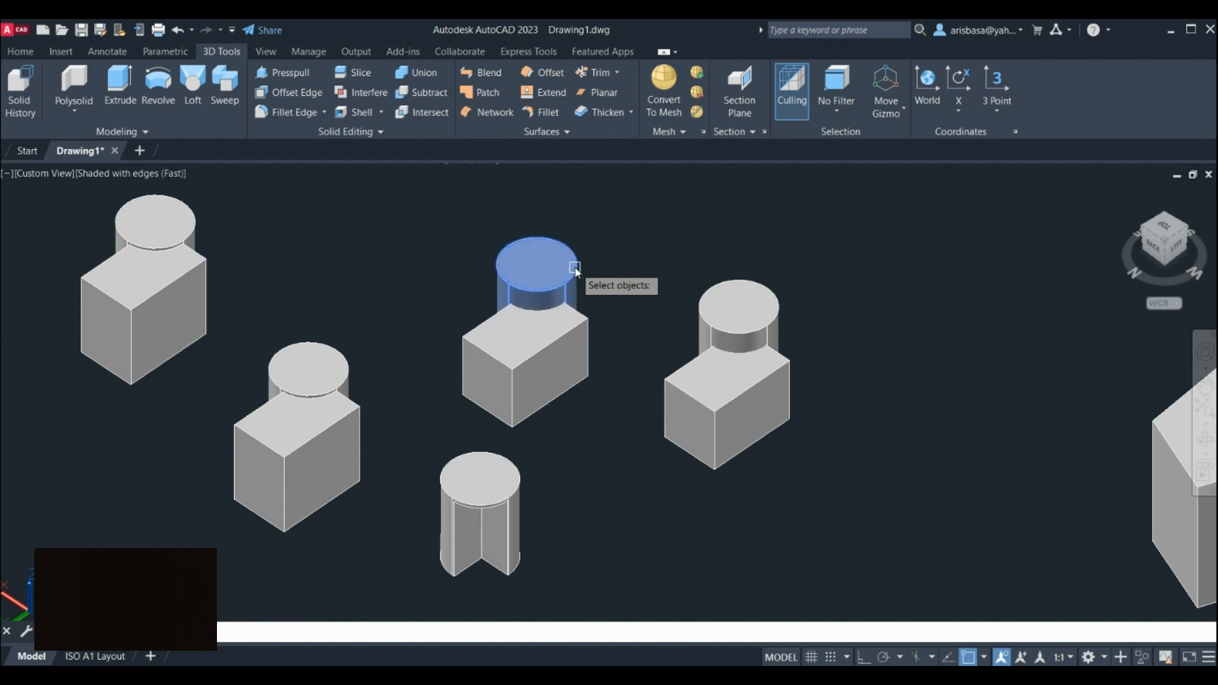
key("Return")
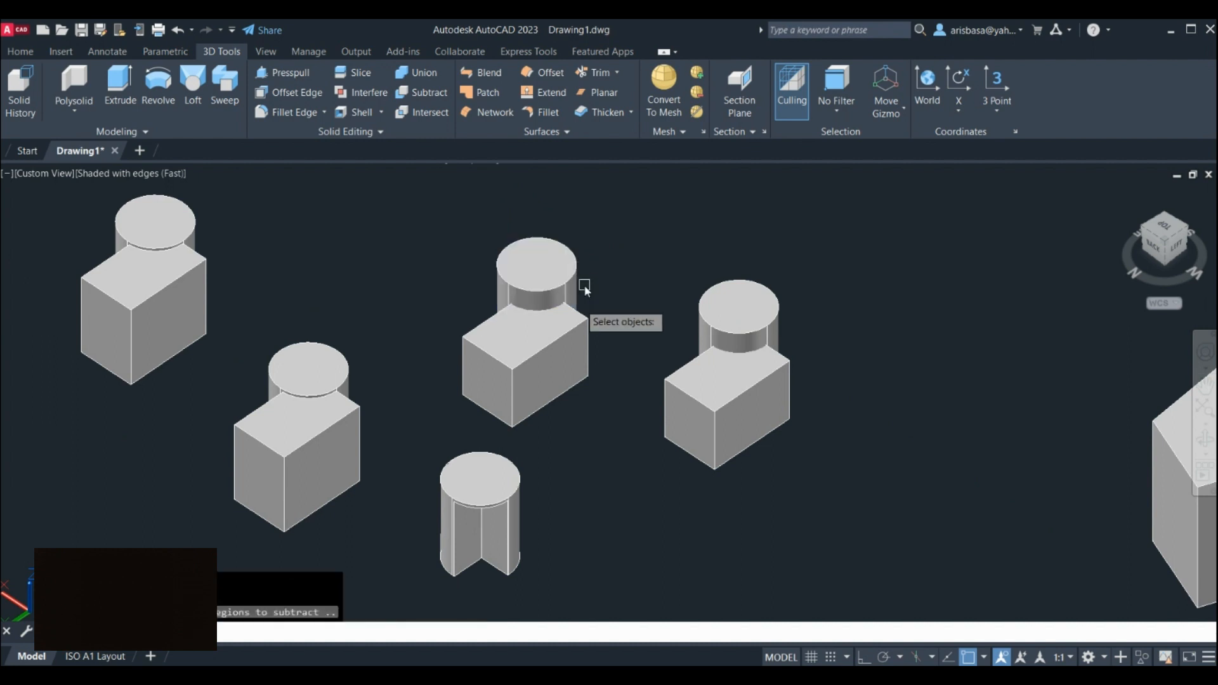
left_click(574, 312)
key("Return")
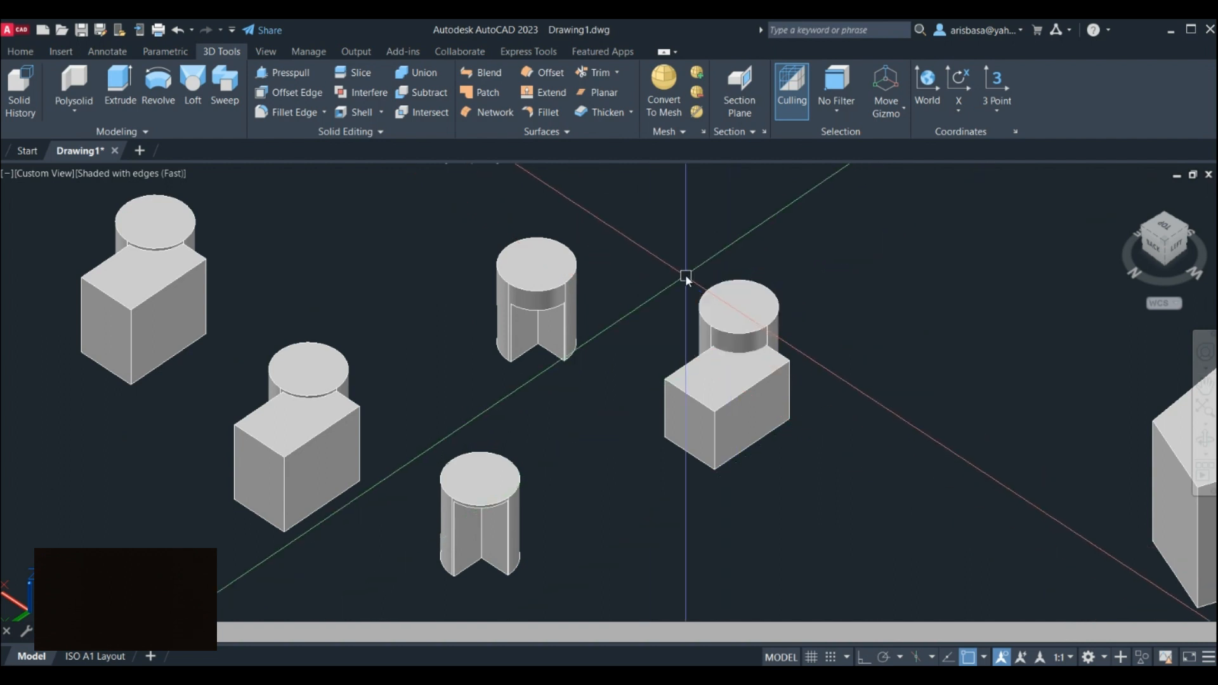
Subtract the cylinder from the shortened box in the copied pair and inspect the curved cut.
left_click(417, 93)
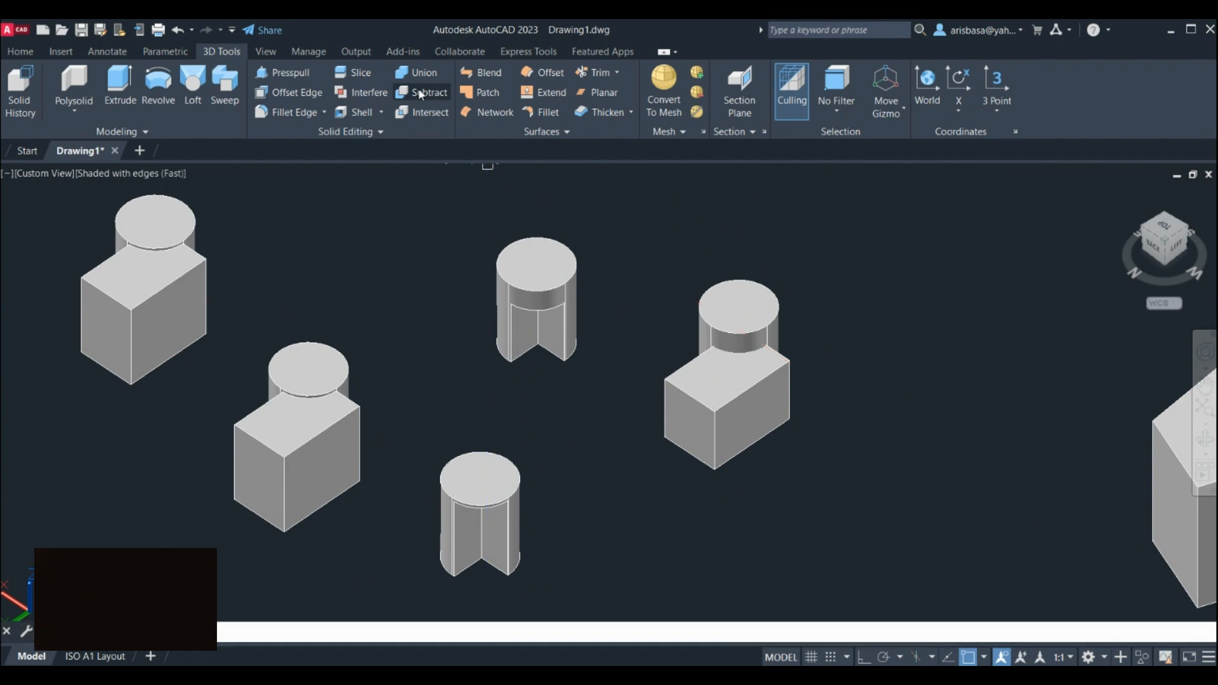
left_click(718, 408)
key("Return")
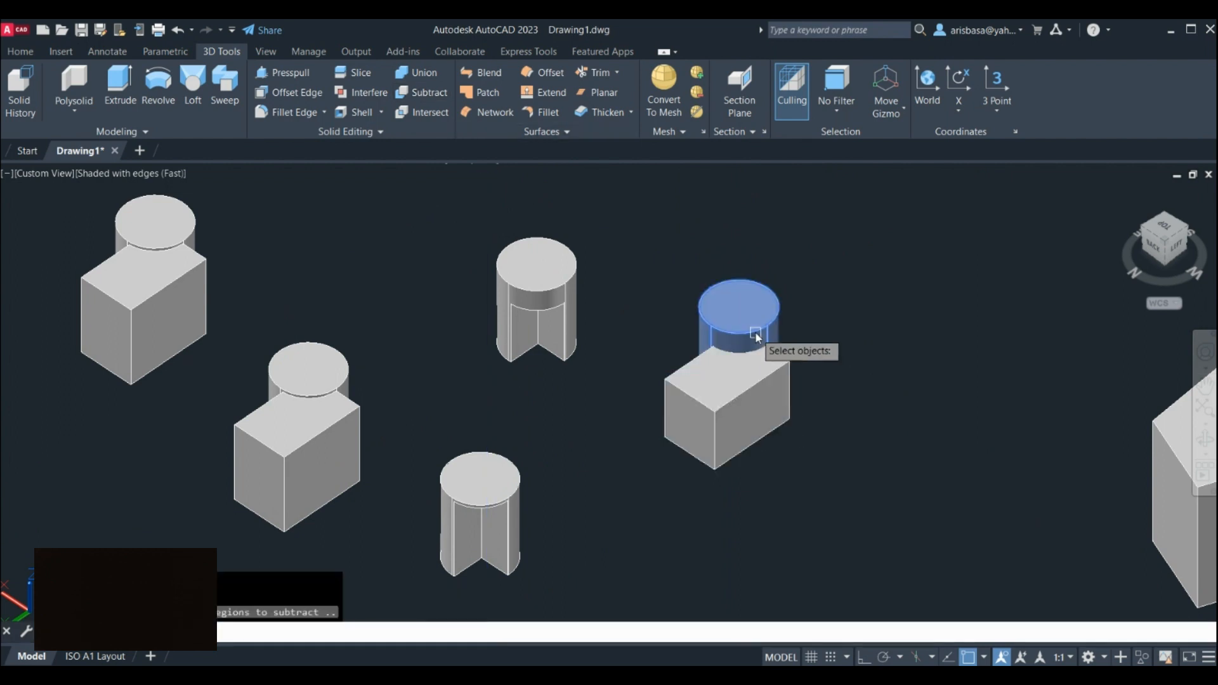
left_click(754, 333)
key("Return")
middle_click_drag(767, 348, 666, 351, "shift")
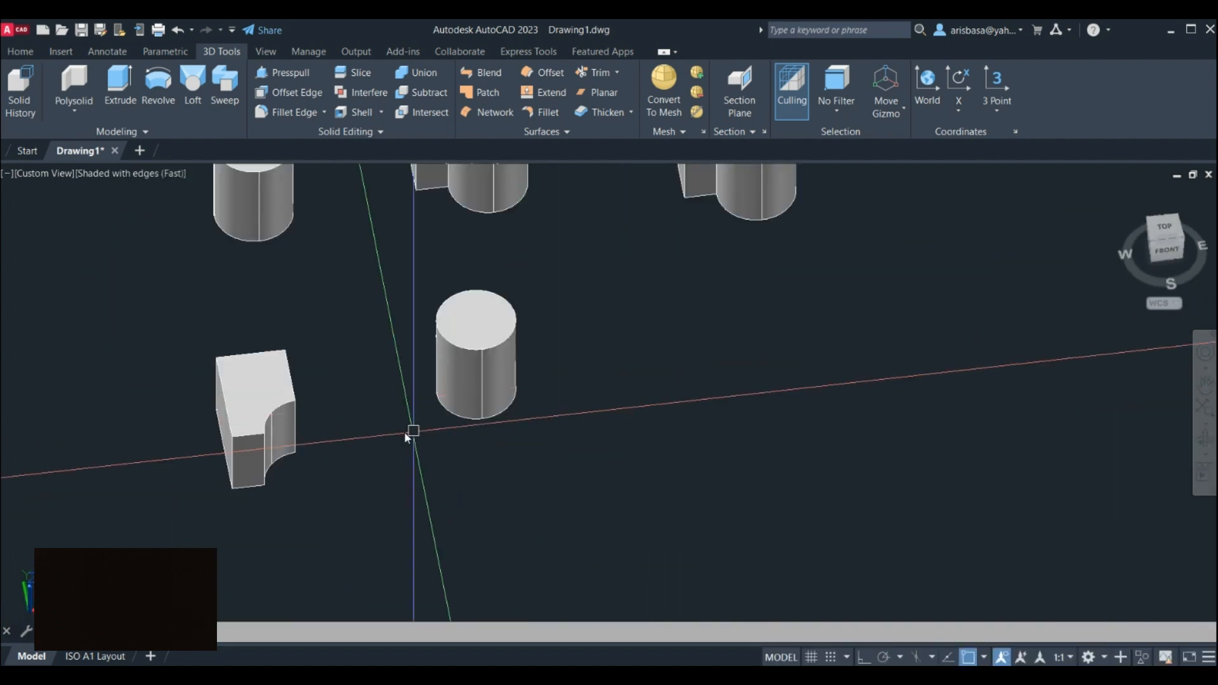
middle_click_drag(408, 435, 478, 444)
key("Escape")
left_click_drag(664, 397, 542, 442)
key("Escape")
Copy the sphere and the pyramid beside it to a freely chosen spot in the open area in front of the pyramids.
type("co")
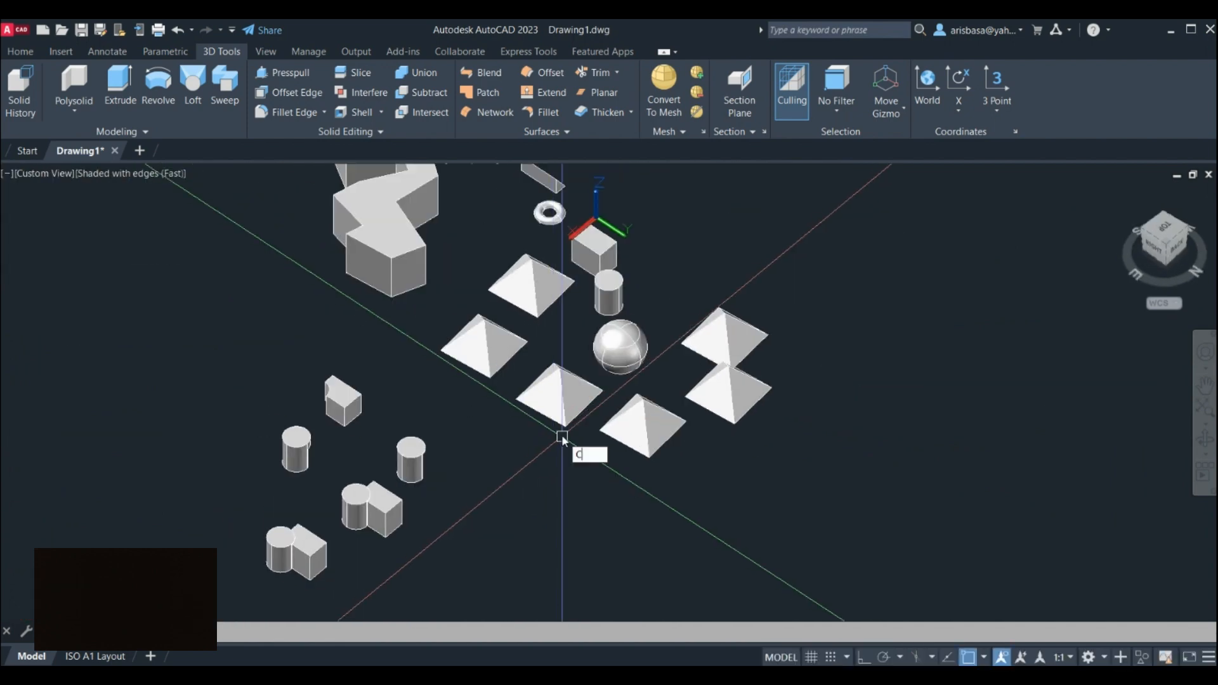
key("Return")
left_click(620, 362)
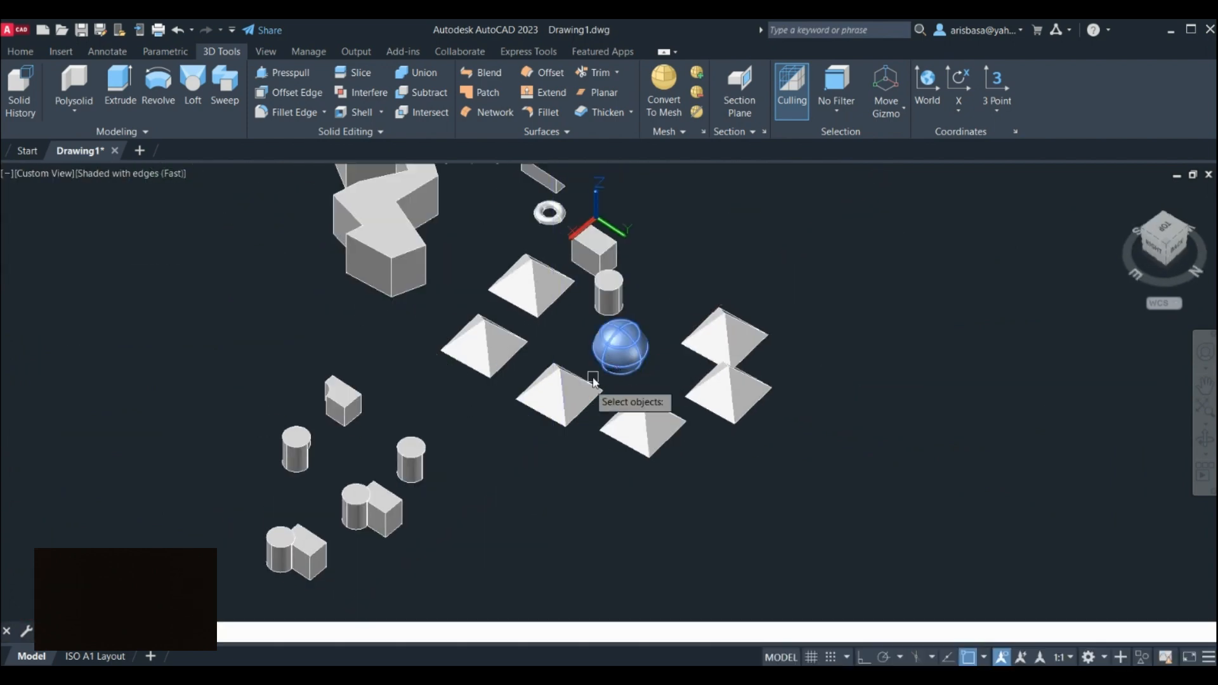
left_click(585, 387)
key("Return")
left_click(585, 387)
middle_click_drag(743, 589, 774, 486)
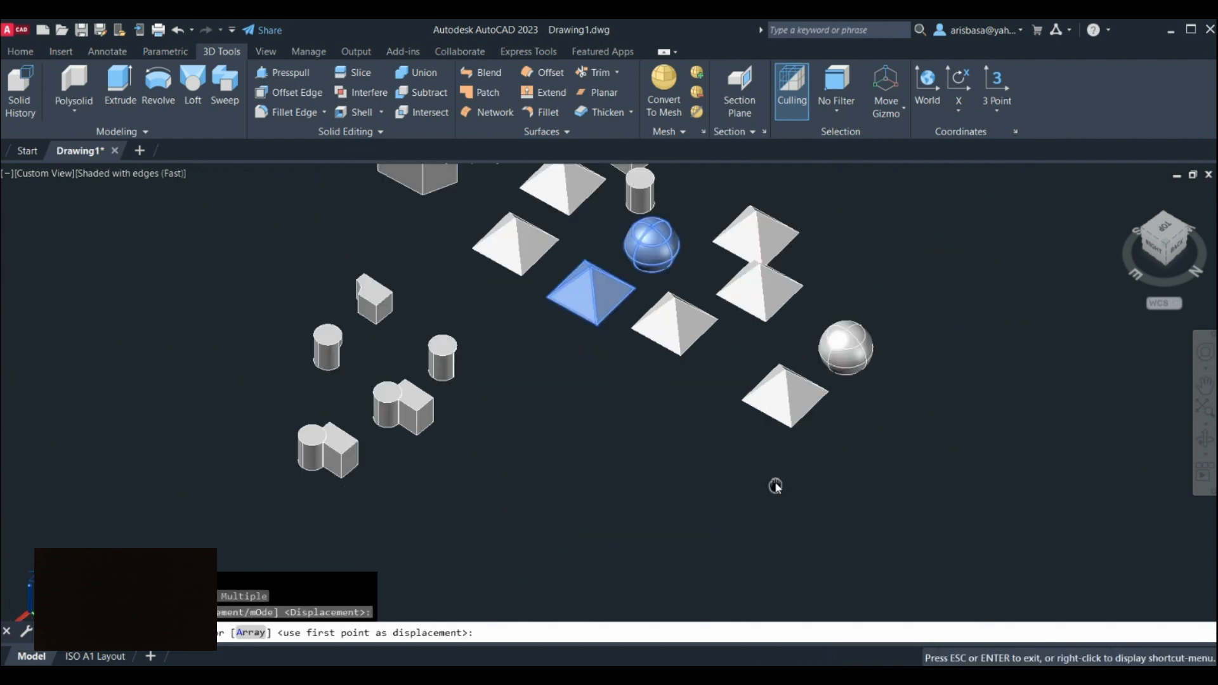
left_click(616, 458)
scroll(637, 448, "up", 5)
middle_click_drag(637, 447, 638, 424)
key("Escape")
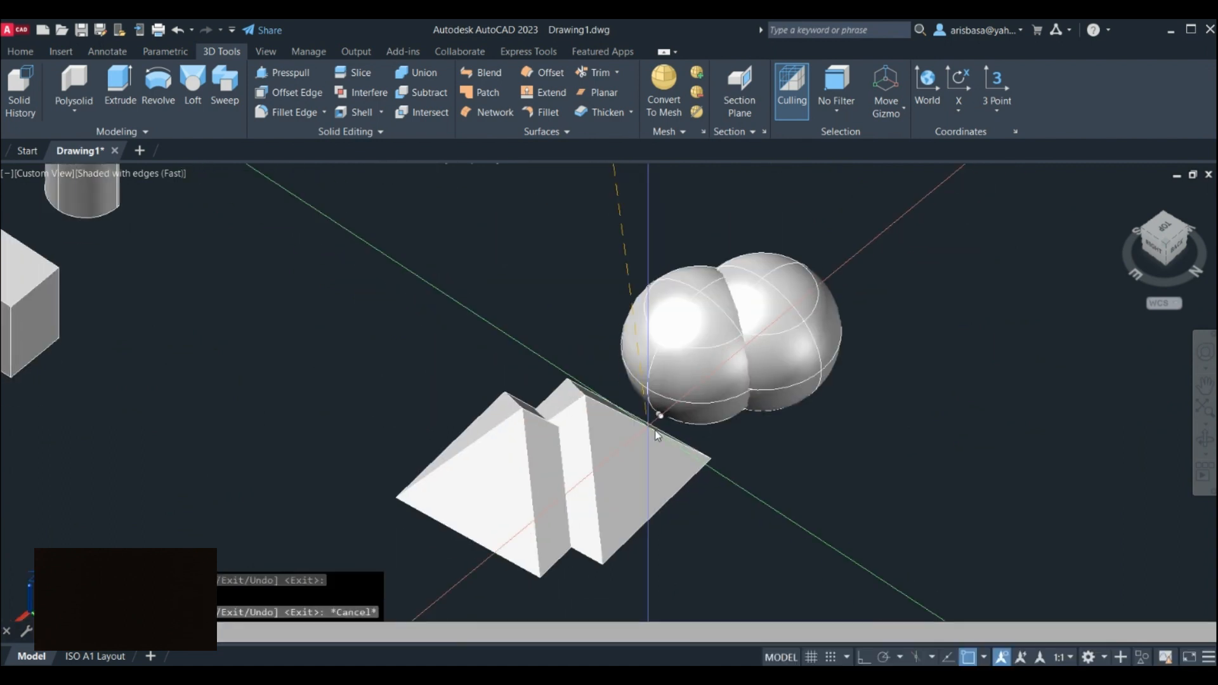
key("Return")
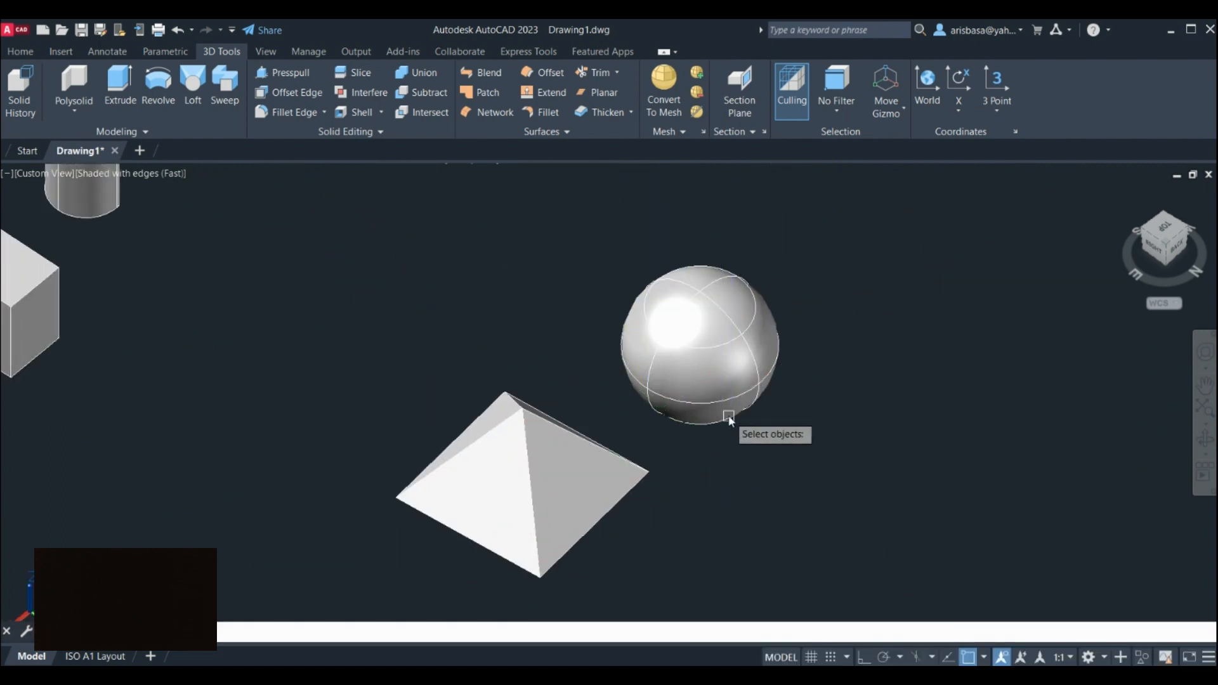
Move the copied sphere to a freely chosen position where it overlaps the side of the copied pyramid.
left_click(745, 412)
key("Return")
left_click(786, 425)
left_click(691, 469)
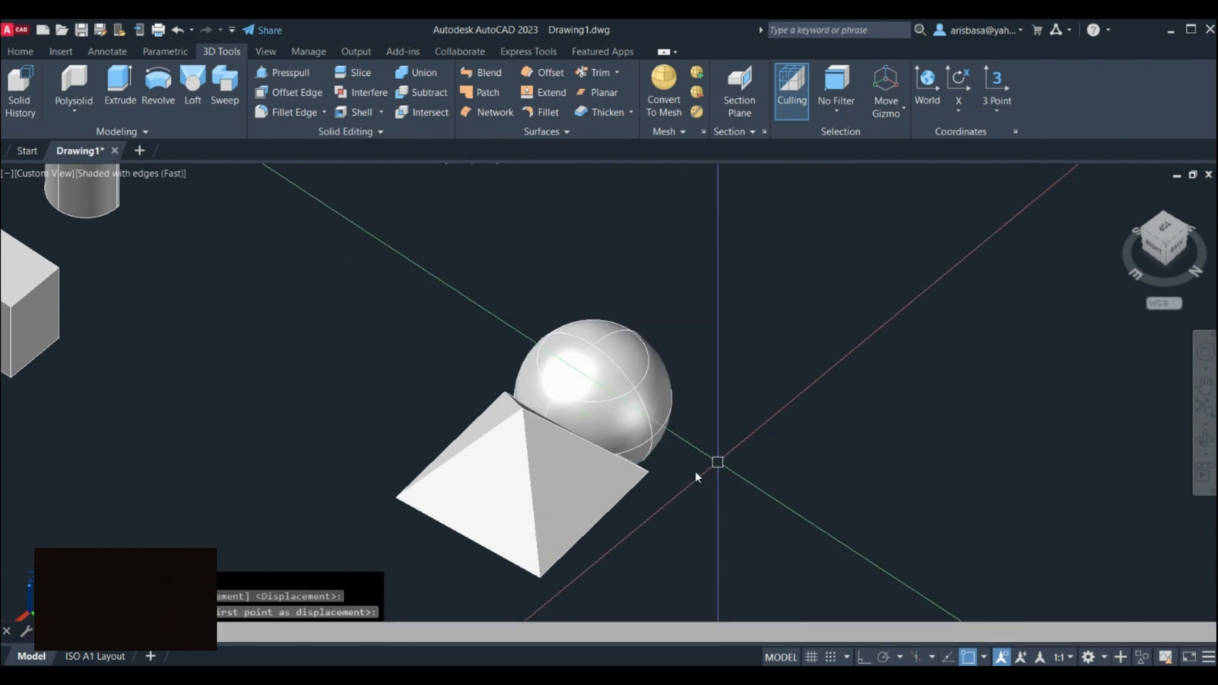
Copy the overlapping sphere and pyramid pair to two freely chosen spots in a row, the farther one about 17.6 units away.
scroll(692, 468, "down", 3)
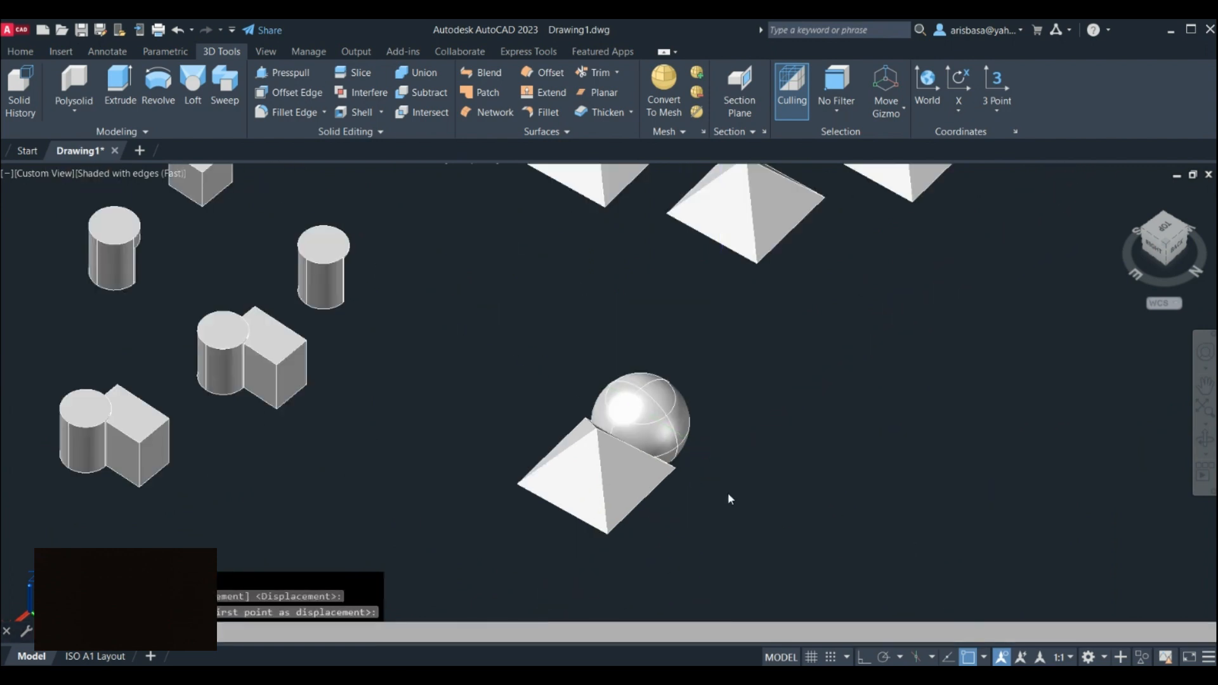
mouse_move(722, 500)
middle_mouse_down("shift")
mouse_move(532, 465)
mouse_move(541, 444)
mouse_move(740, 494)
middle_mouse_up("shift")
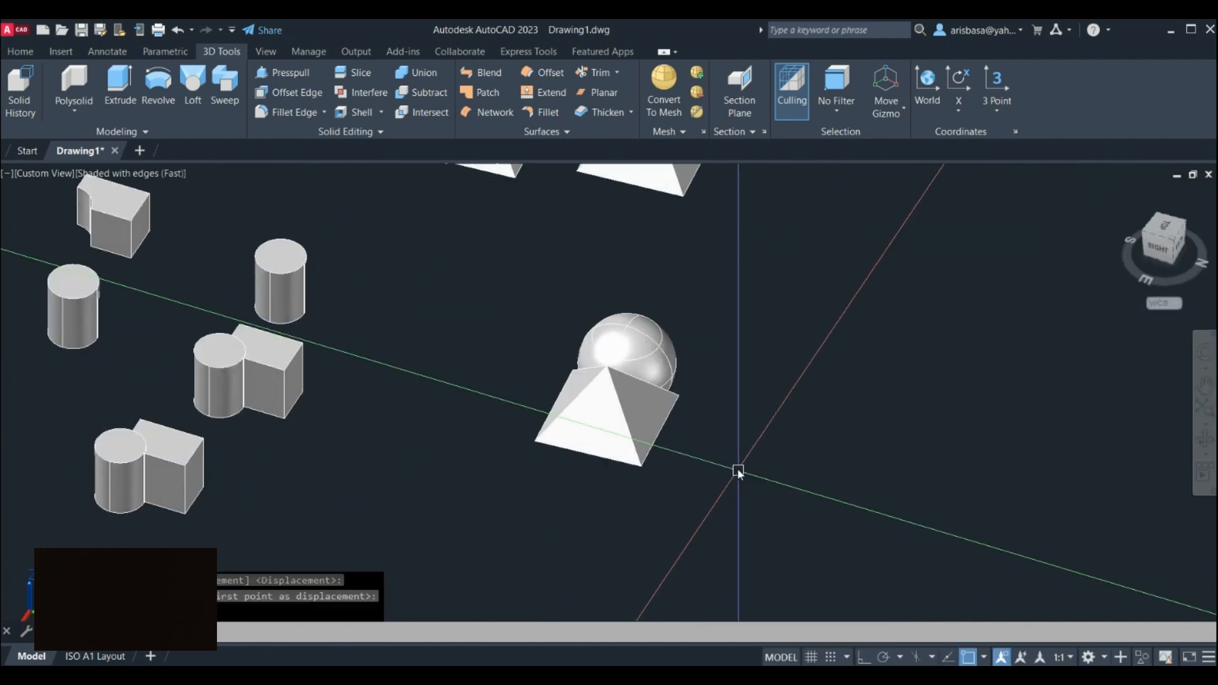
left_click(714, 454)
left_click(569, 343)
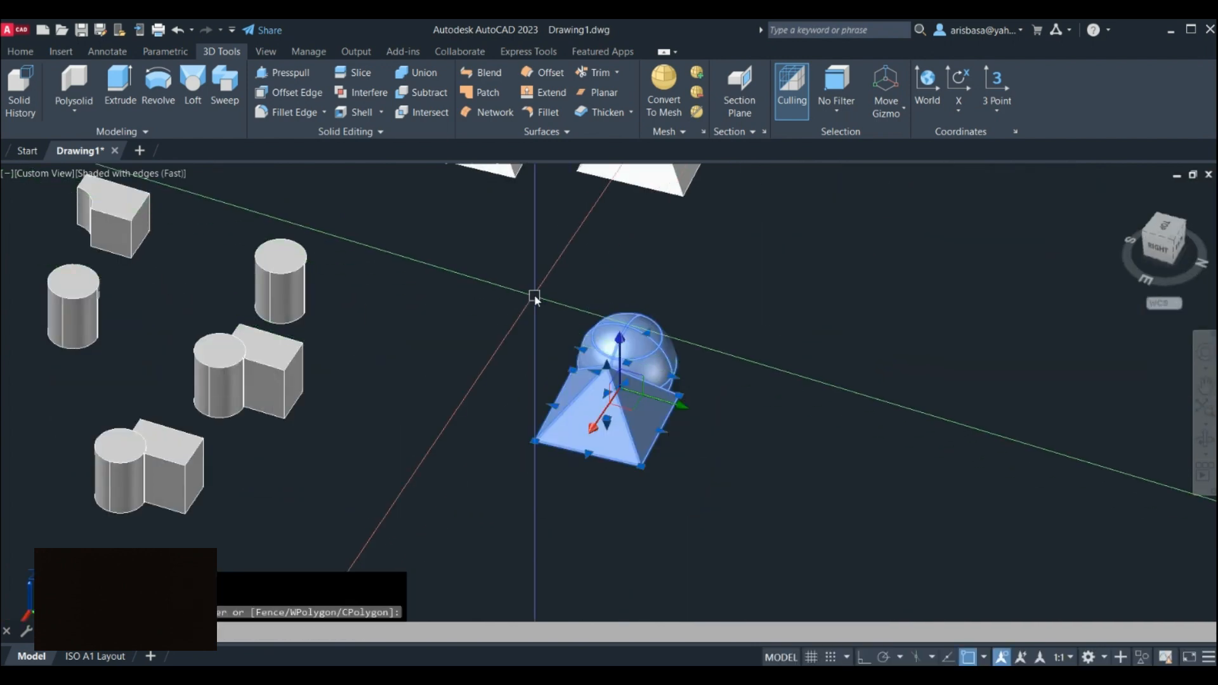
type("m")
key("Return")
left_click(613, 390)
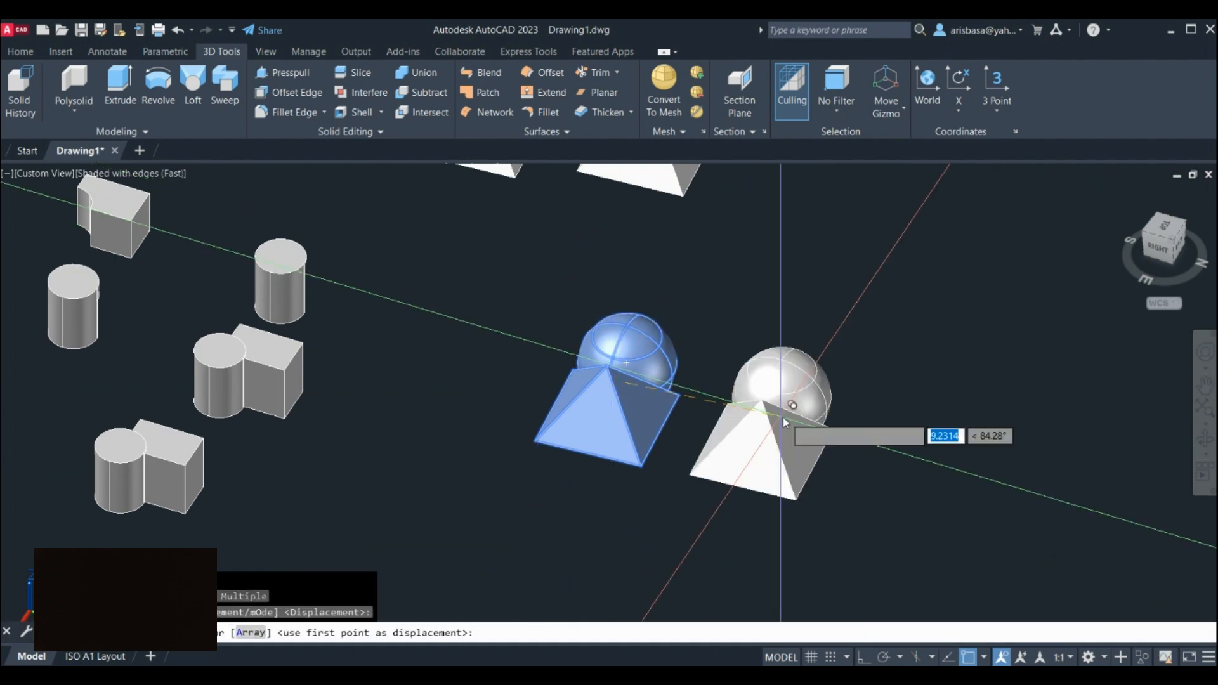
left_click(791, 420)
left_click(967, 467)
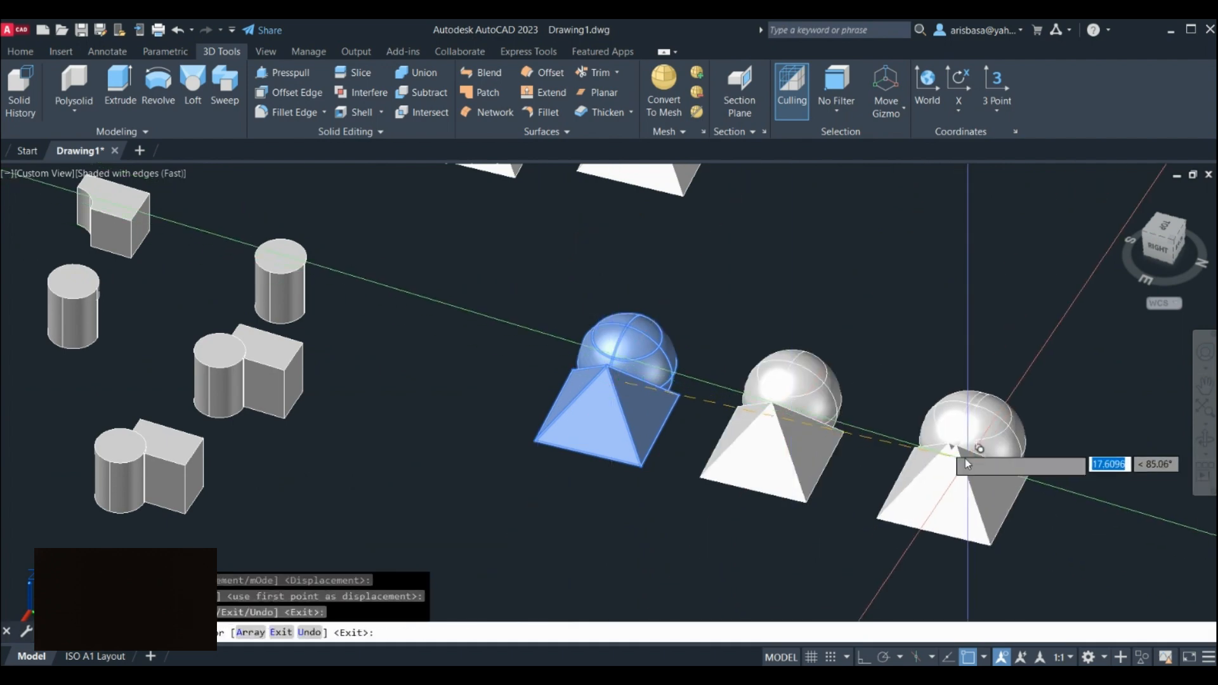
key("Escape")
Subtract the sphere from the pyramid in the pair farthest from the original solids and inspect the curved cut.
scroll(850, 438, "up", 2)
scroll(745, 443, "down", 5)
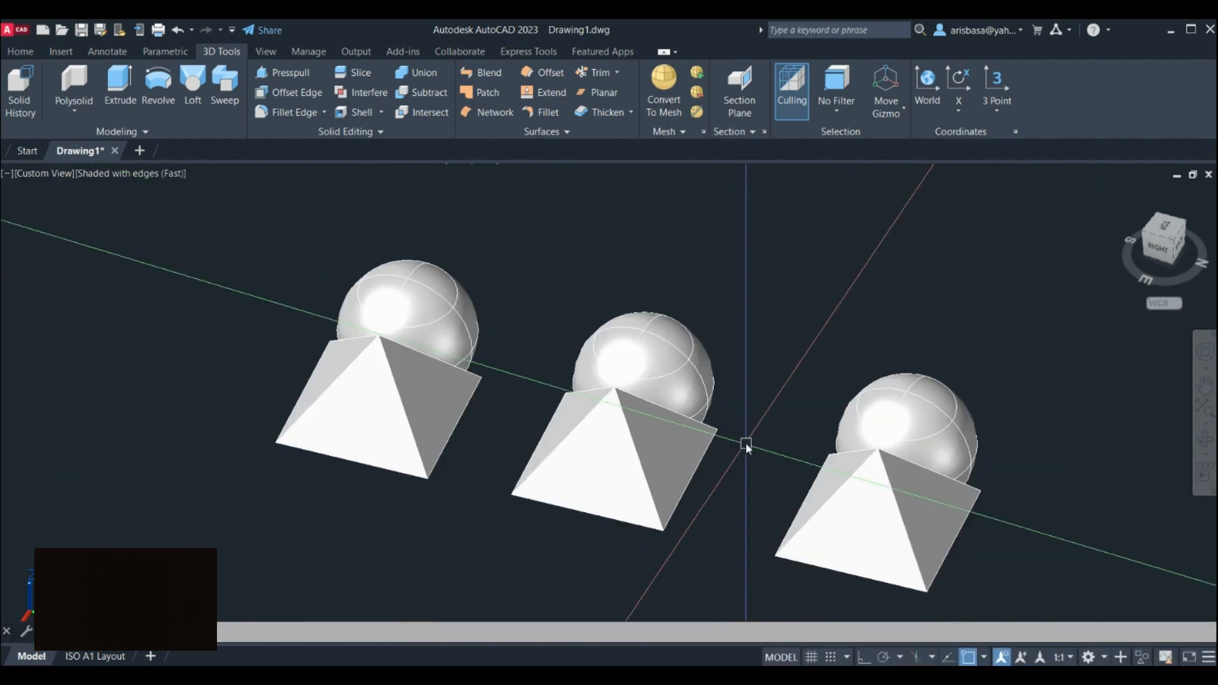
middle_click_drag(775, 443, 440, 470, "shift")
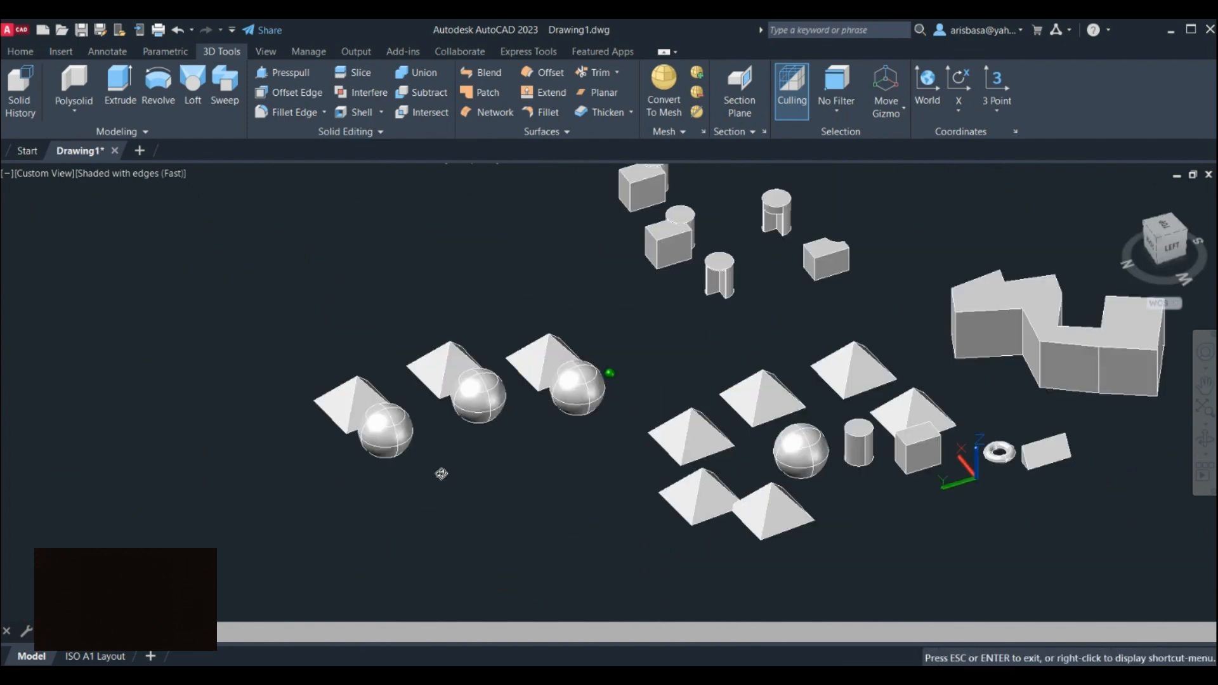
scroll(475, 444, "up", 2)
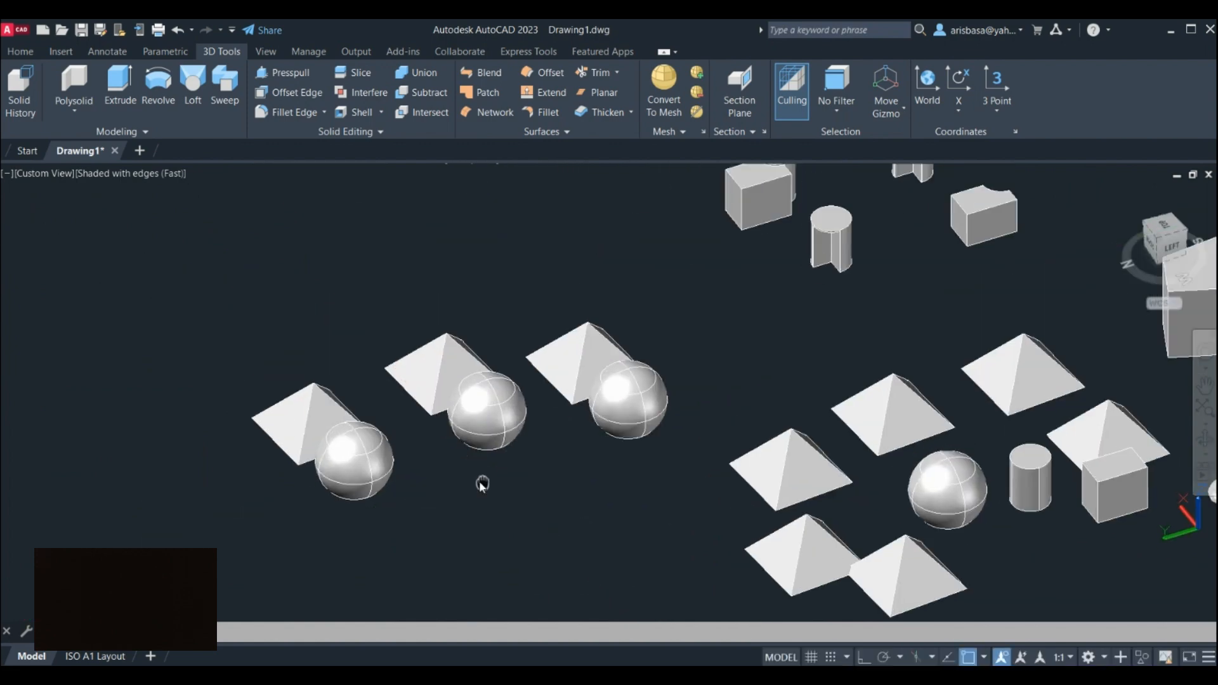
left_click(428, 93)
left_click(332, 404)
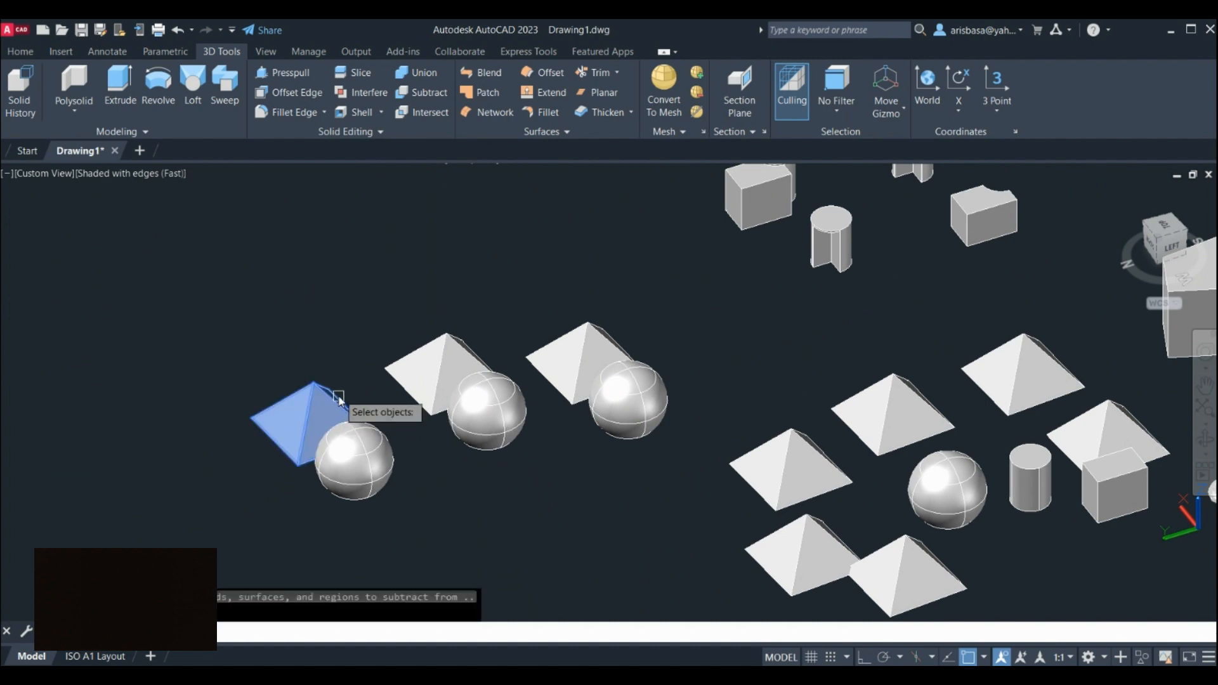
key("Return")
left_click(374, 448)
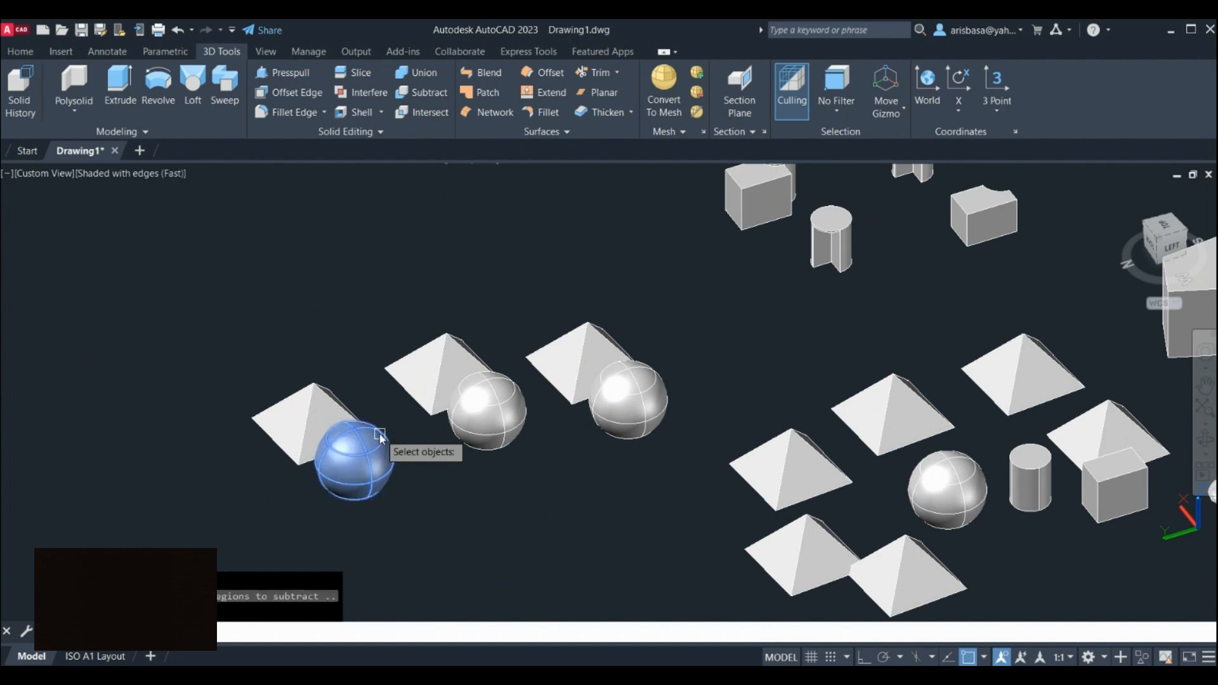
key("Return")
scroll(333, 443, "up", 5)
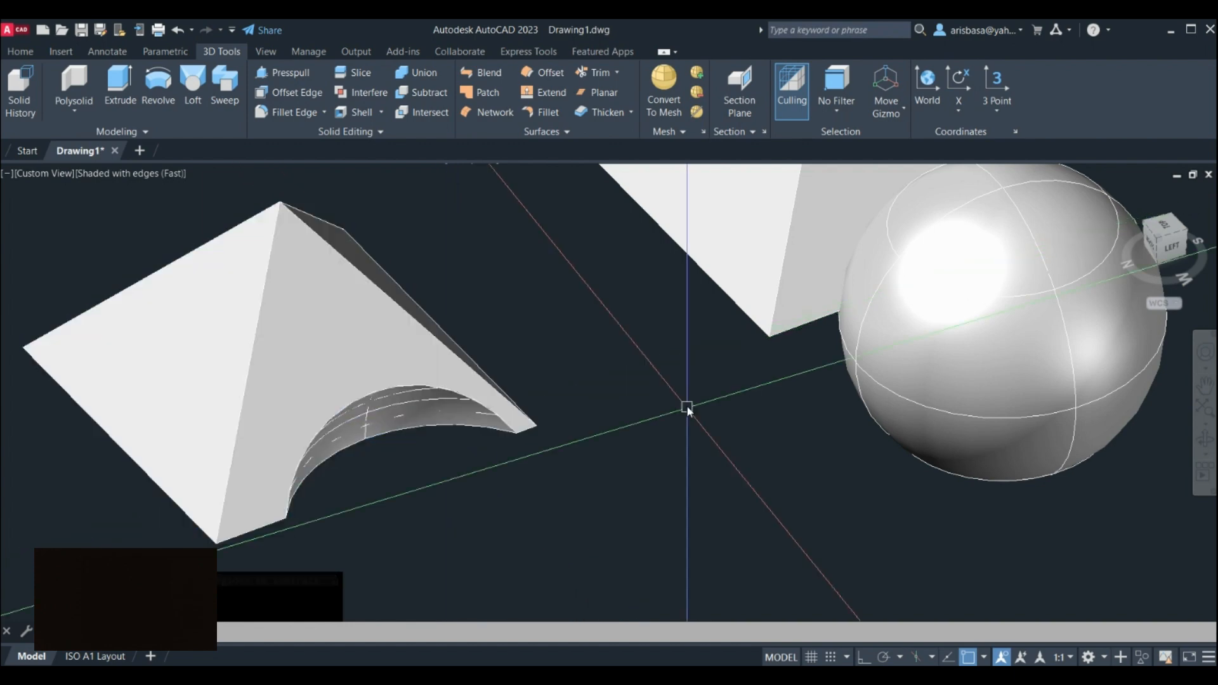
Subtract the pyramid from the sphere in the middle pair and inspect the notch from the opposite side.
scroll(607, 429, "down", 2)
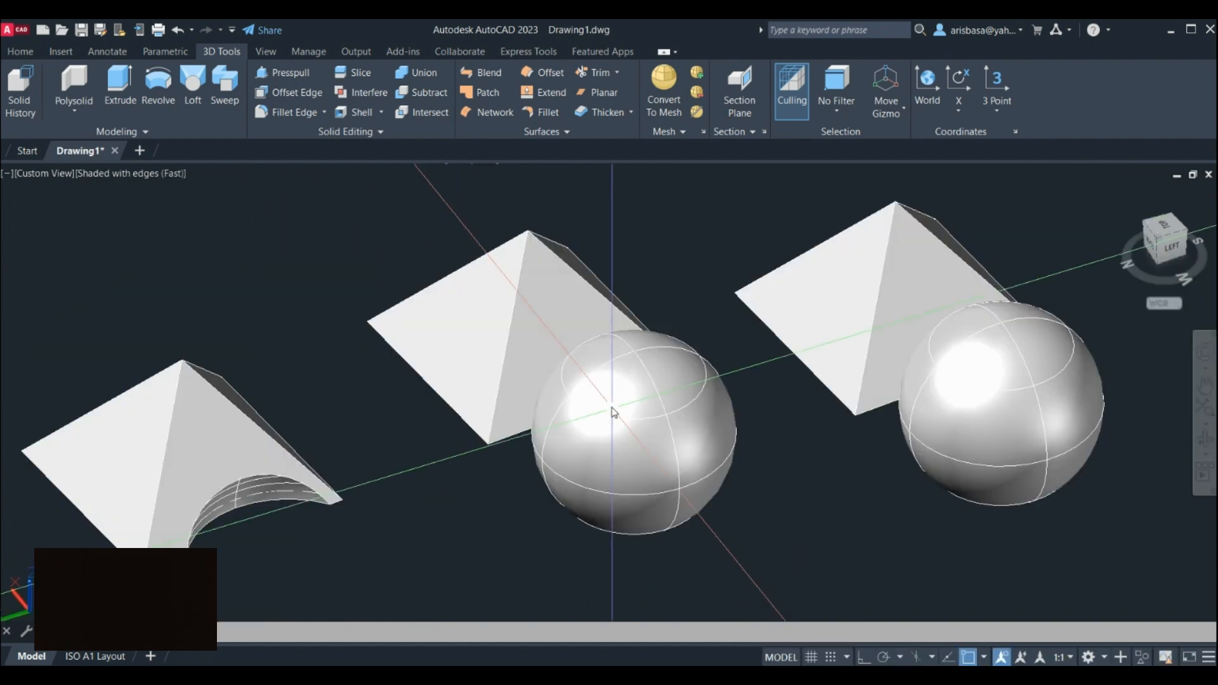
left_click(418, 90)
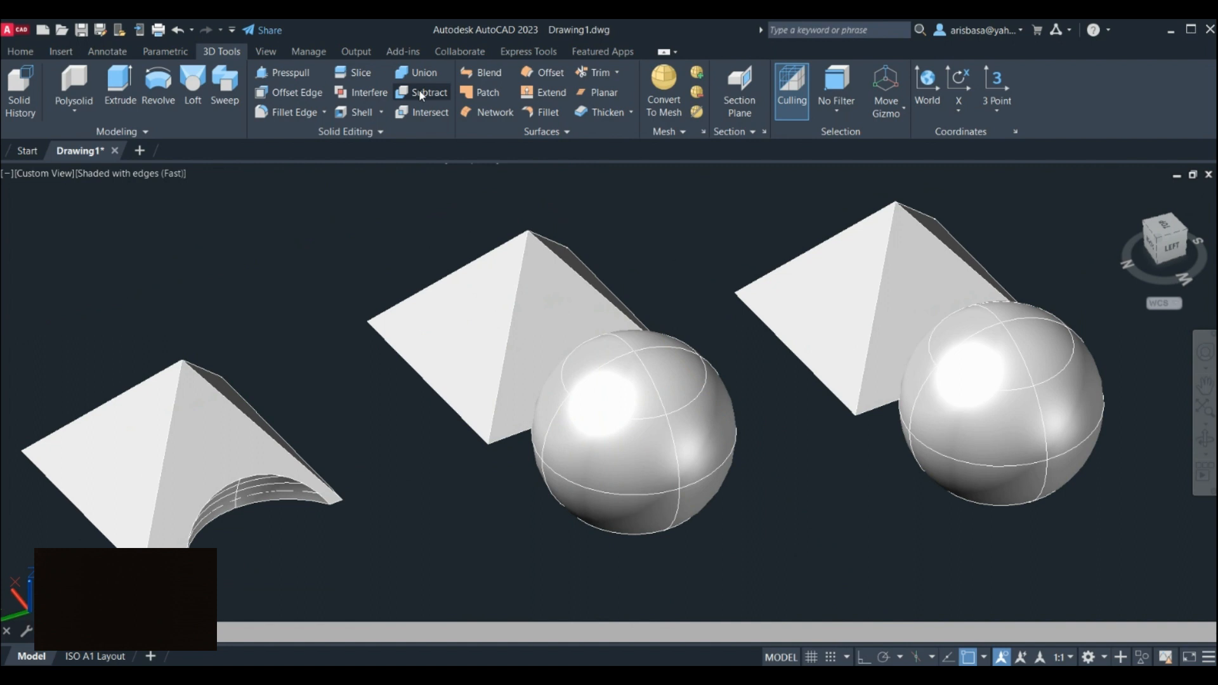
left_click(677, 365)
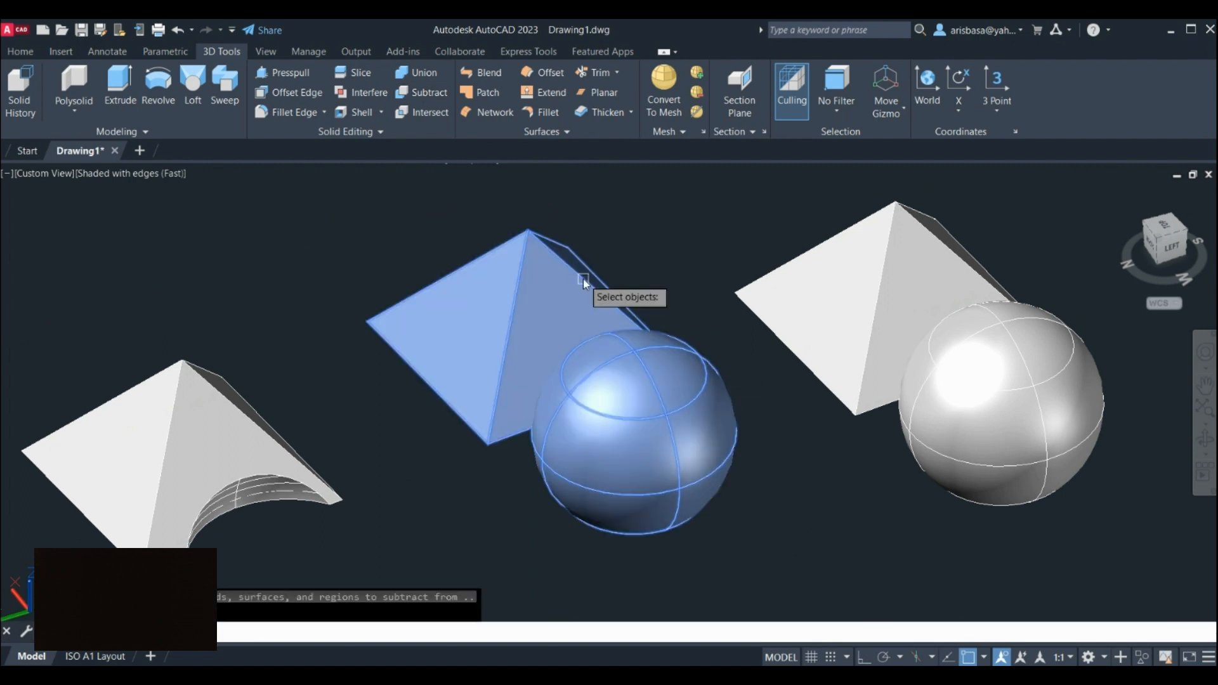
key("Return")
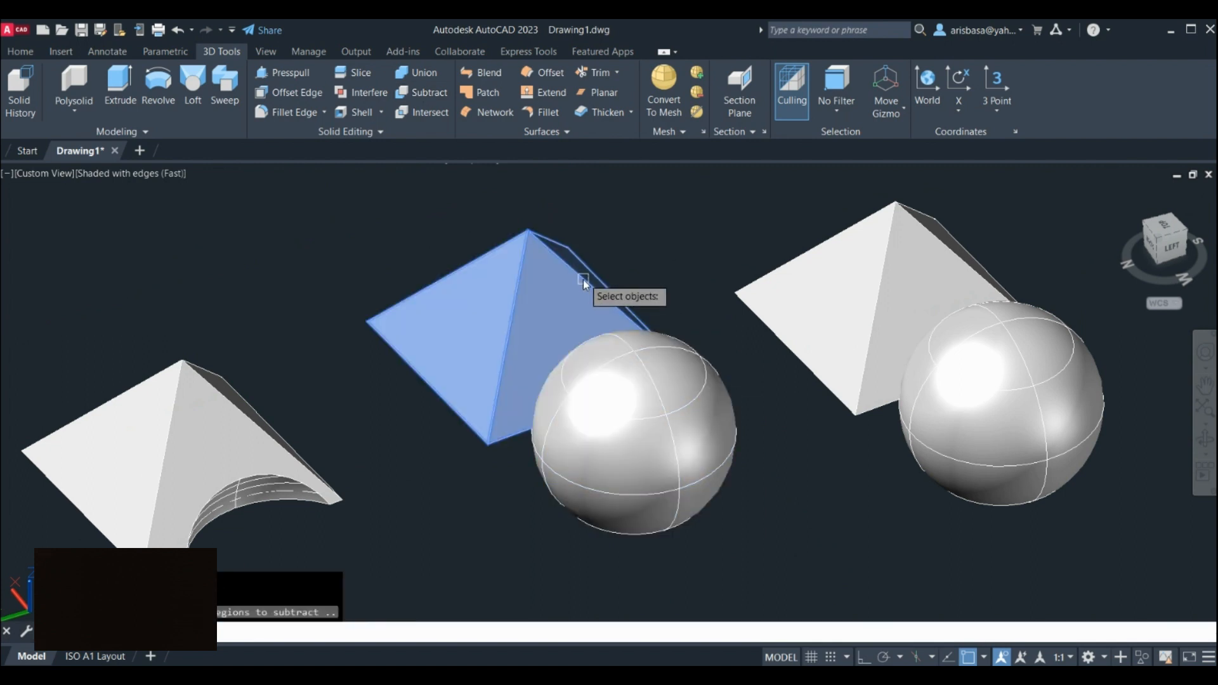
left_click(583, 282)
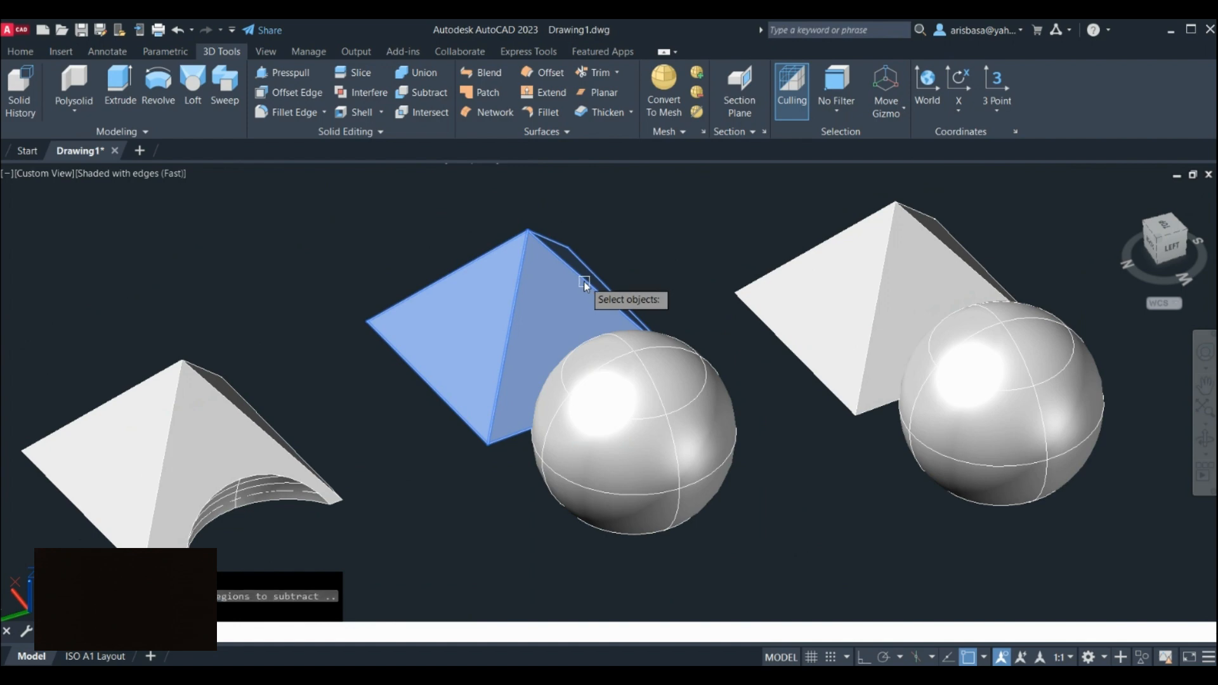
key("Return")
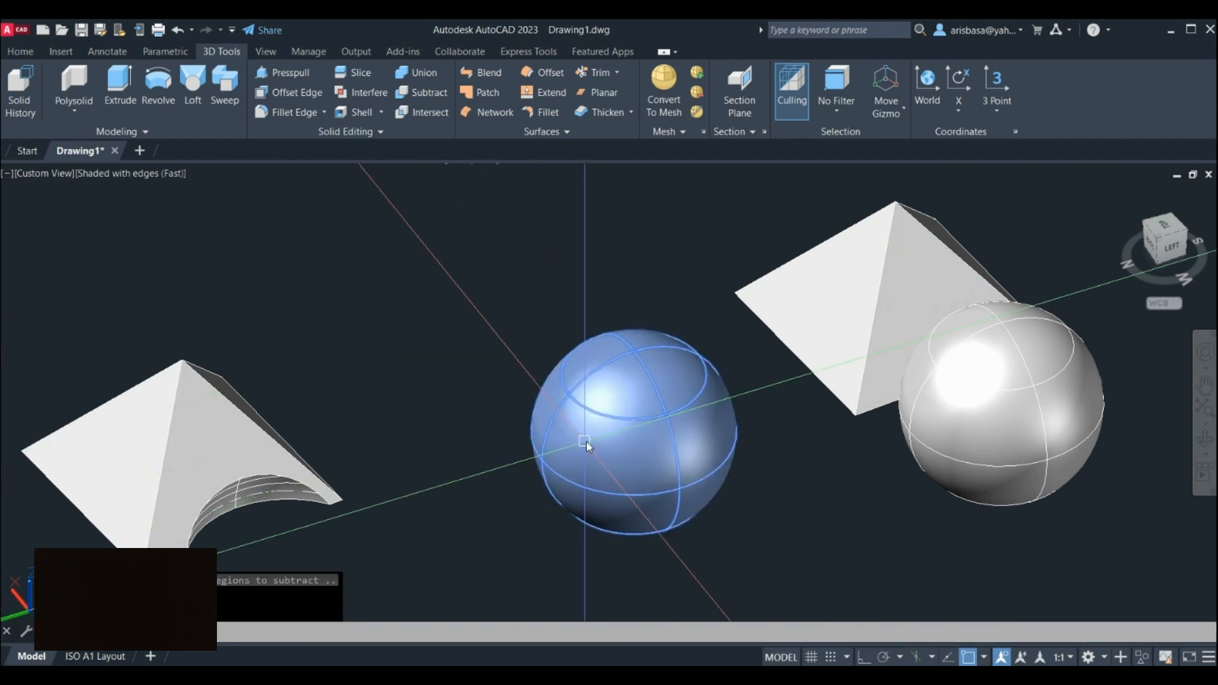
middle_click_drag(586, 442, 868, 394, "shift")
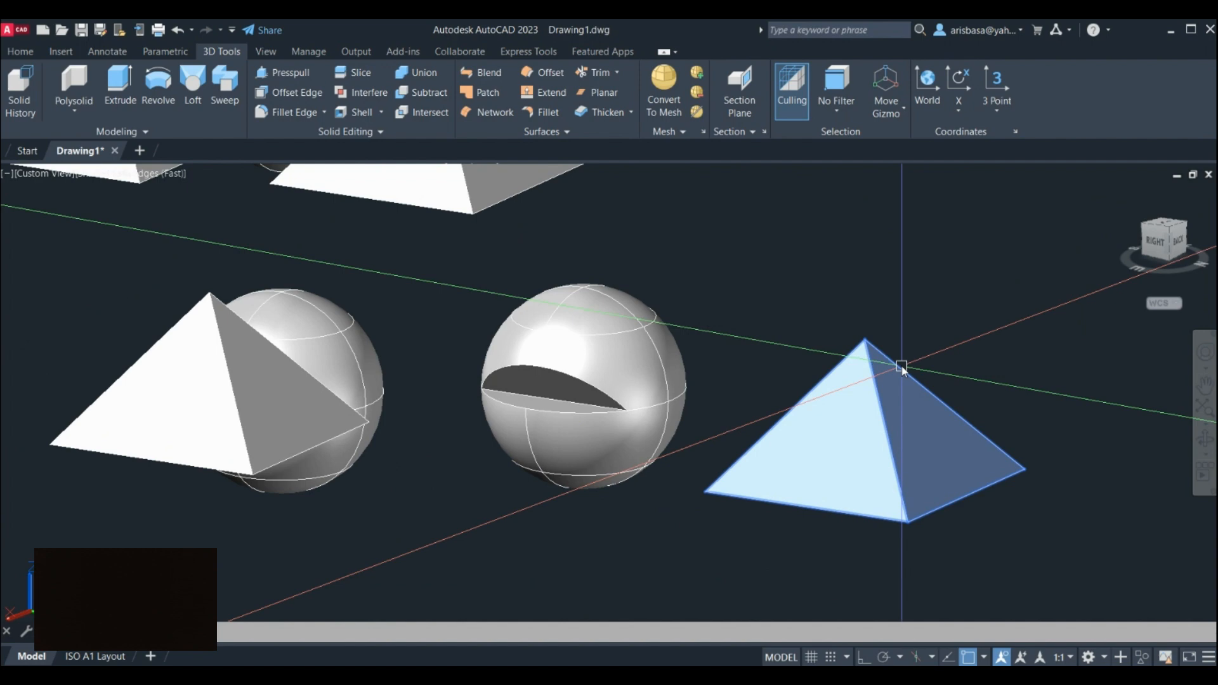
scroll(580, 387, "up", 2)
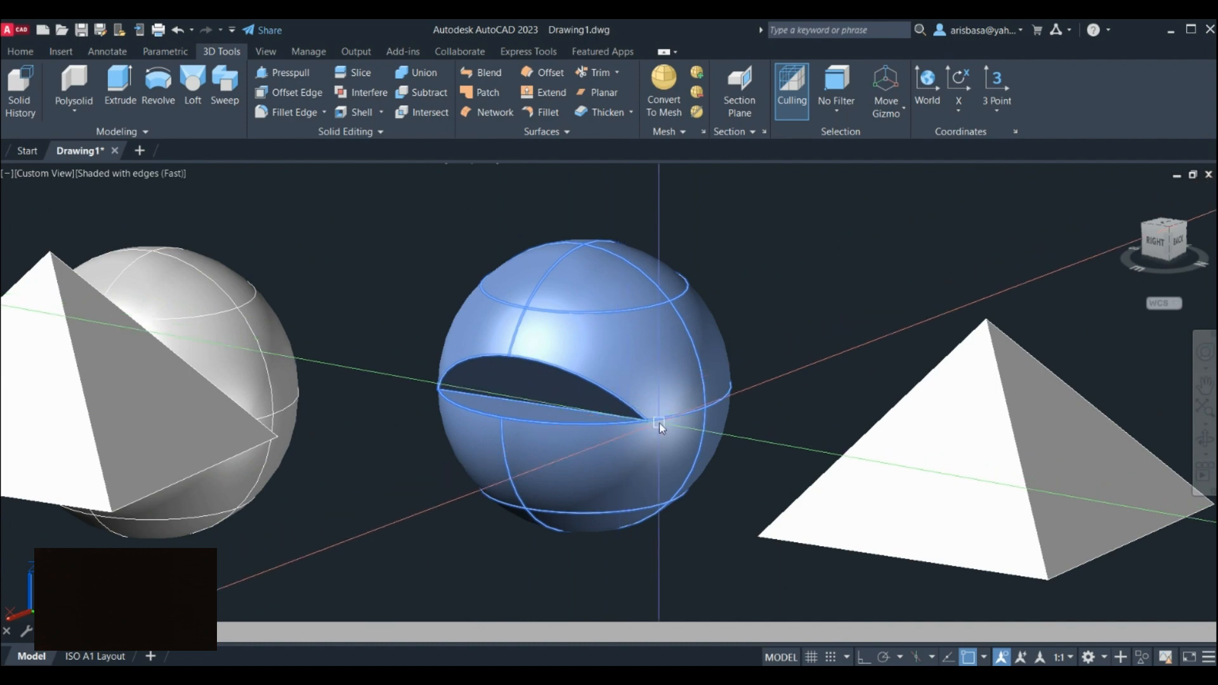
middle_click_drag(660, 422, 627, 489, "shift")
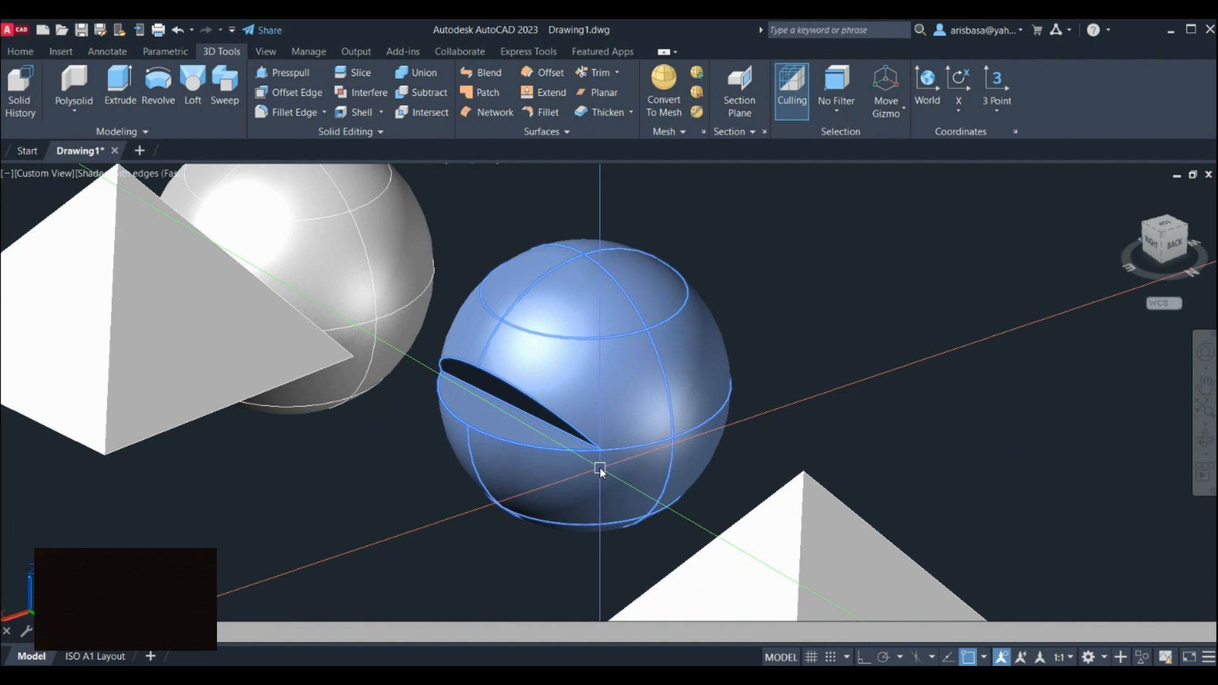
Intersect the sphere and pyramid in the remaining pair, keeping only their common volume.
scroll(600, 468, "down", 5)
middle_click_drag(577, 487, 409, 519)
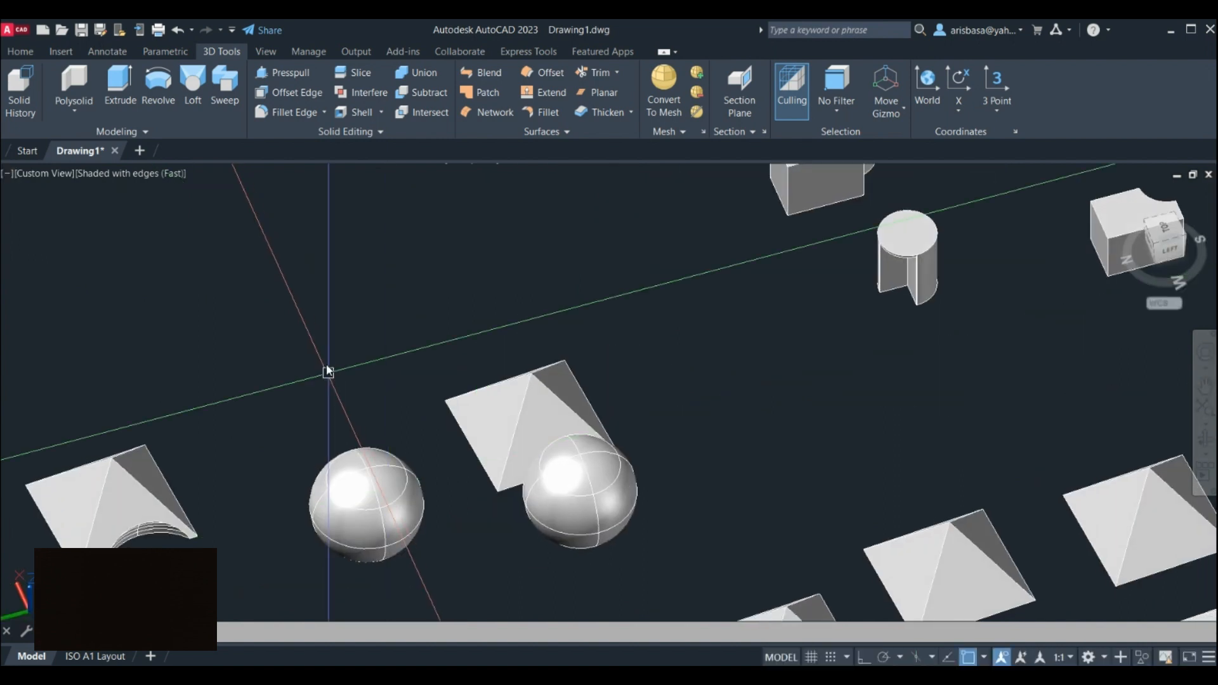
mouse_move(711, 356)
middle_mouse_down("shift")
mouse_move(742, 383)
mouse_move(729, 364)
middle_mouse_up("shift")
left_click(413, 118)
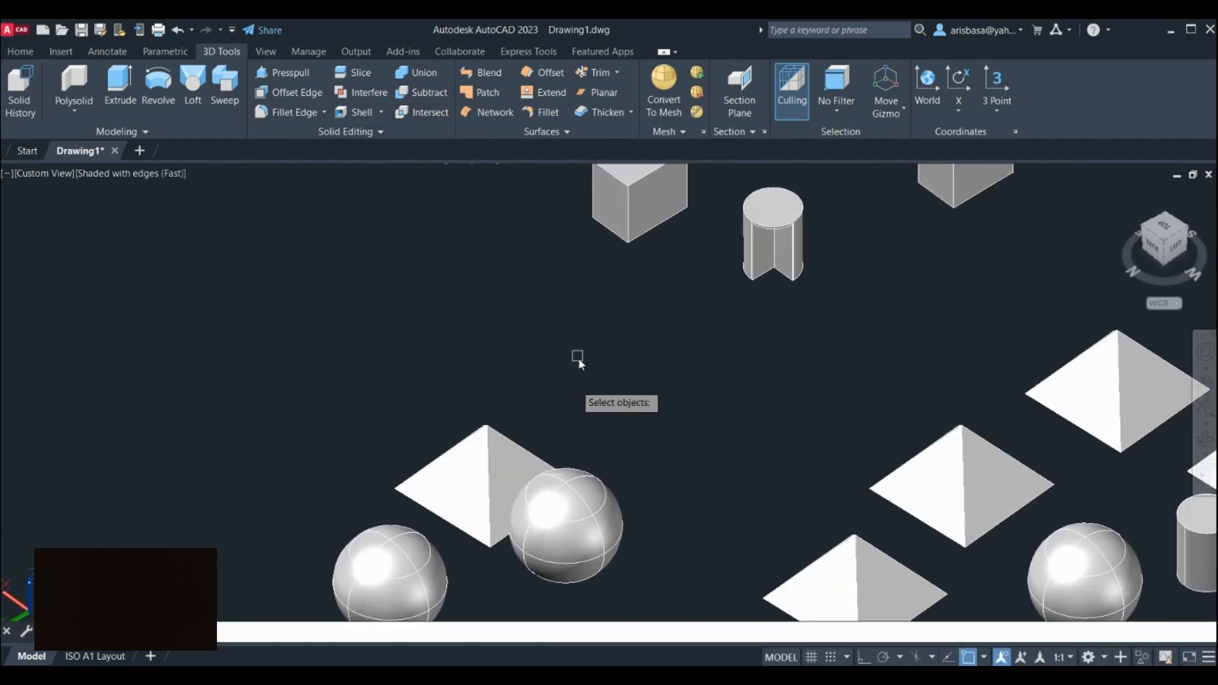
middle_click_drag(573, 390, 571, 280)
left_click(611, 516)
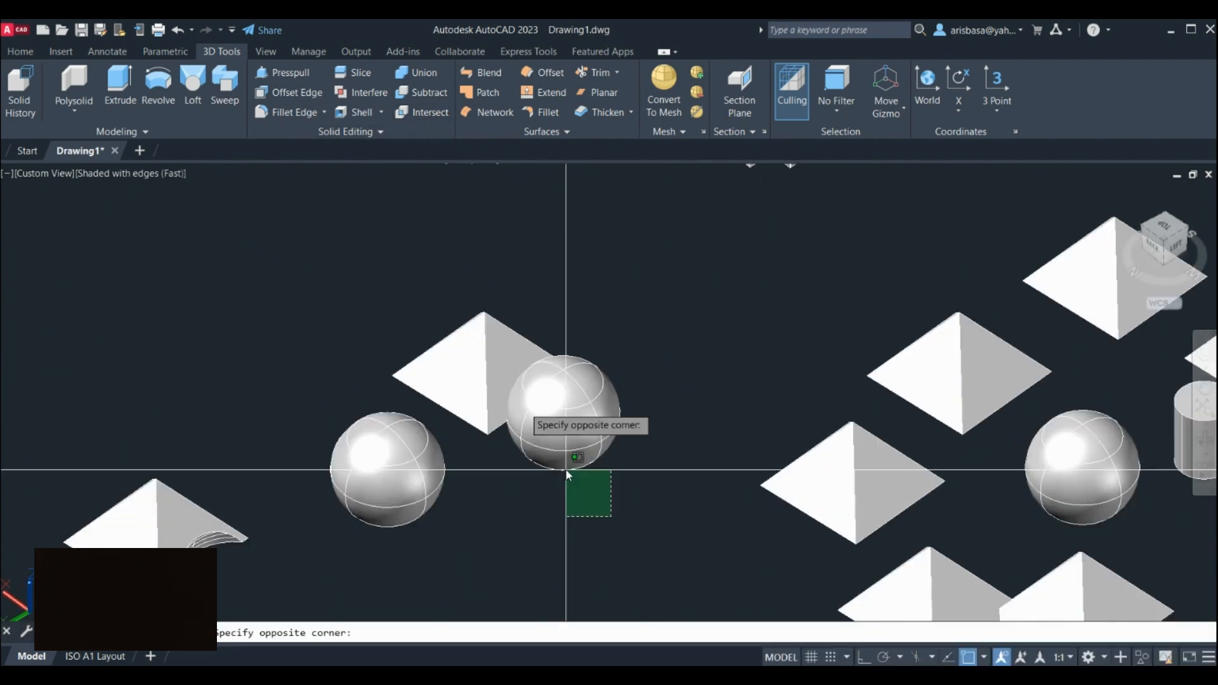
left_click(485, 330)
key("Return")
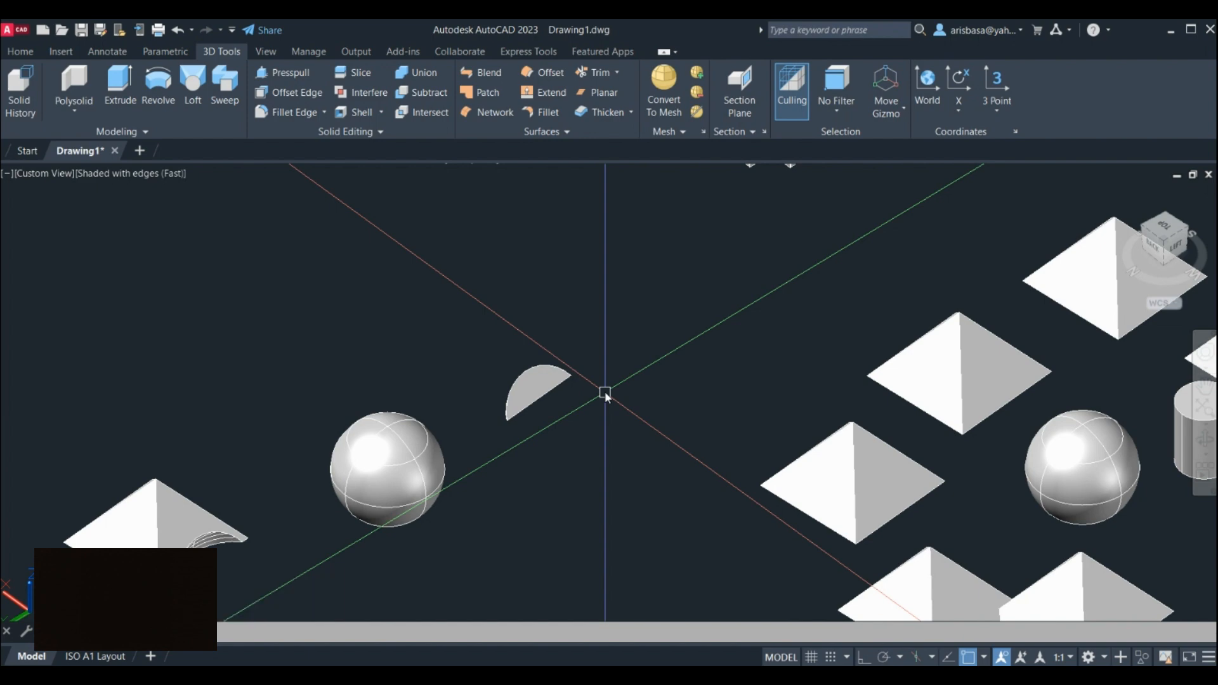
Examine the intersection piece beside the notched sphere, and view all the solids together from several angles.
middle_click_drag(547, 435, 740, 321, "shift")
scroll(570, 444, "up", 3)
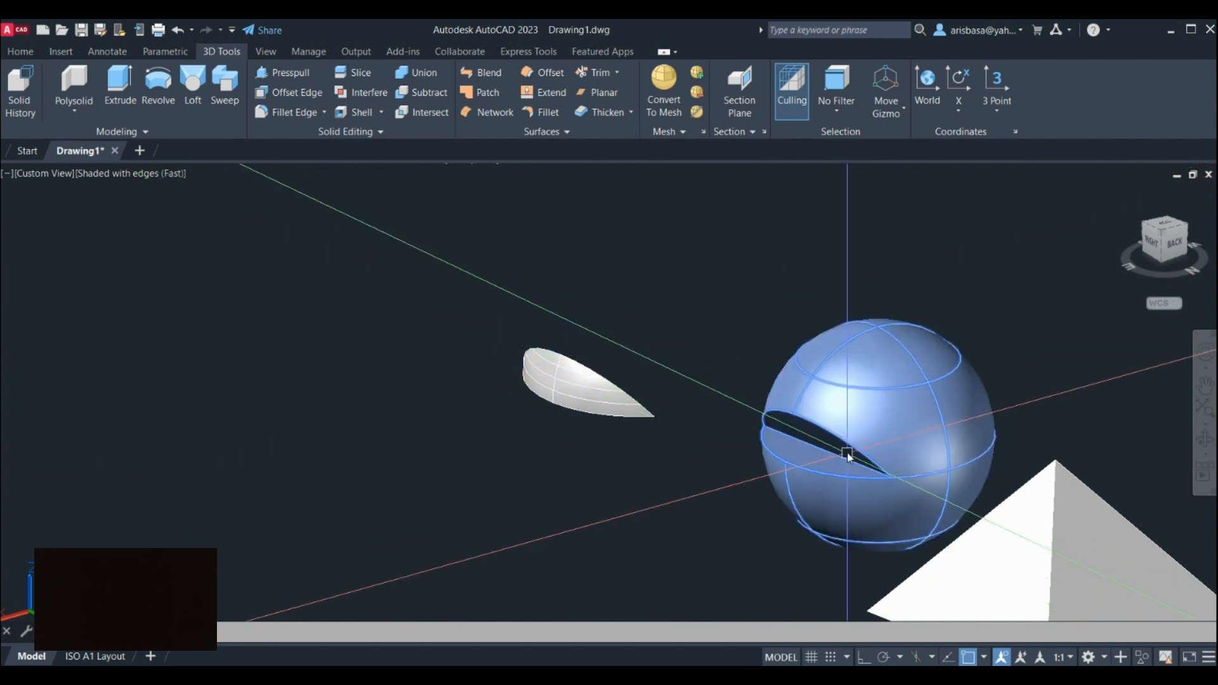
scroll(666, 334, "down", 6)
middle_click_drag(667, 333, 633, 419, "shift")
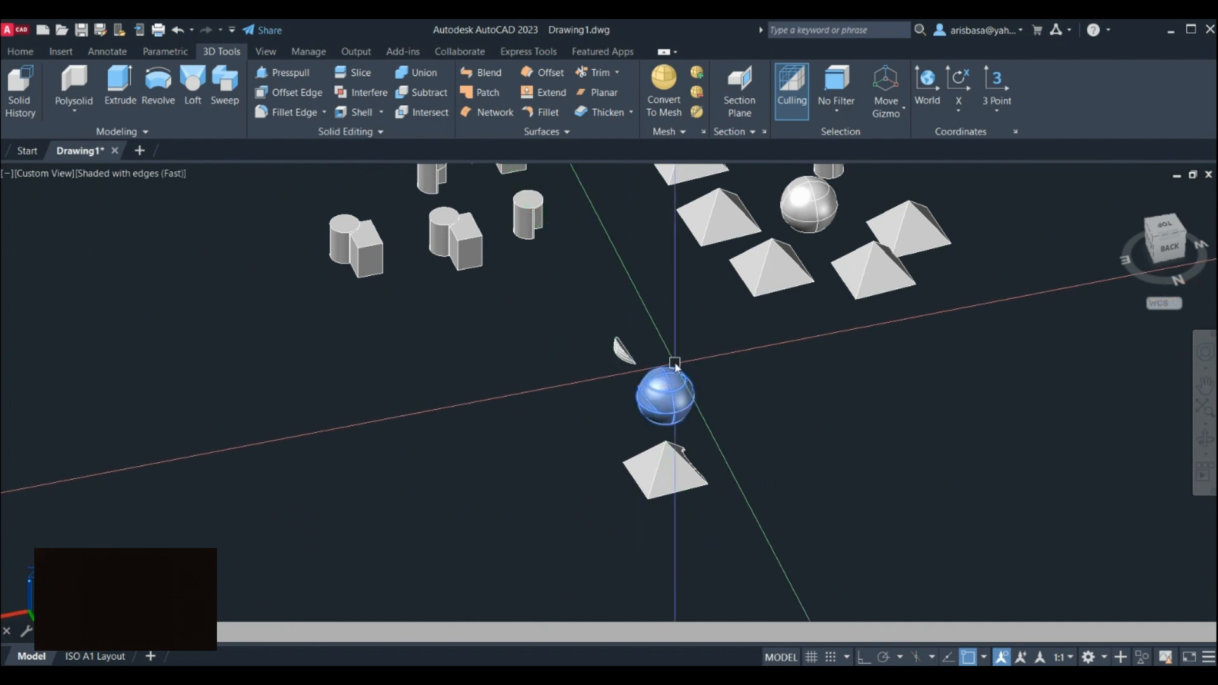
scroll(761, 364, "down", 2)
middle_click_drag(762, 364, 620, 433, "shift")
scroll(601, 415, "up", 3)
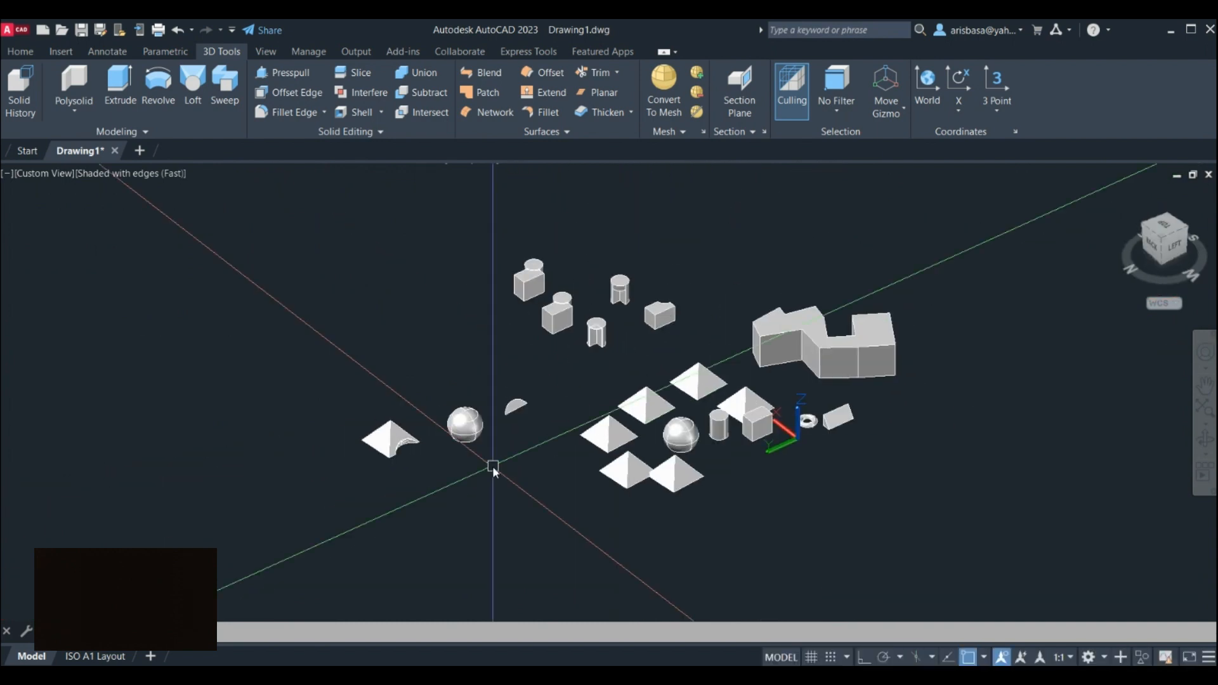
middle_click_drag(531, 457, 526, 460)
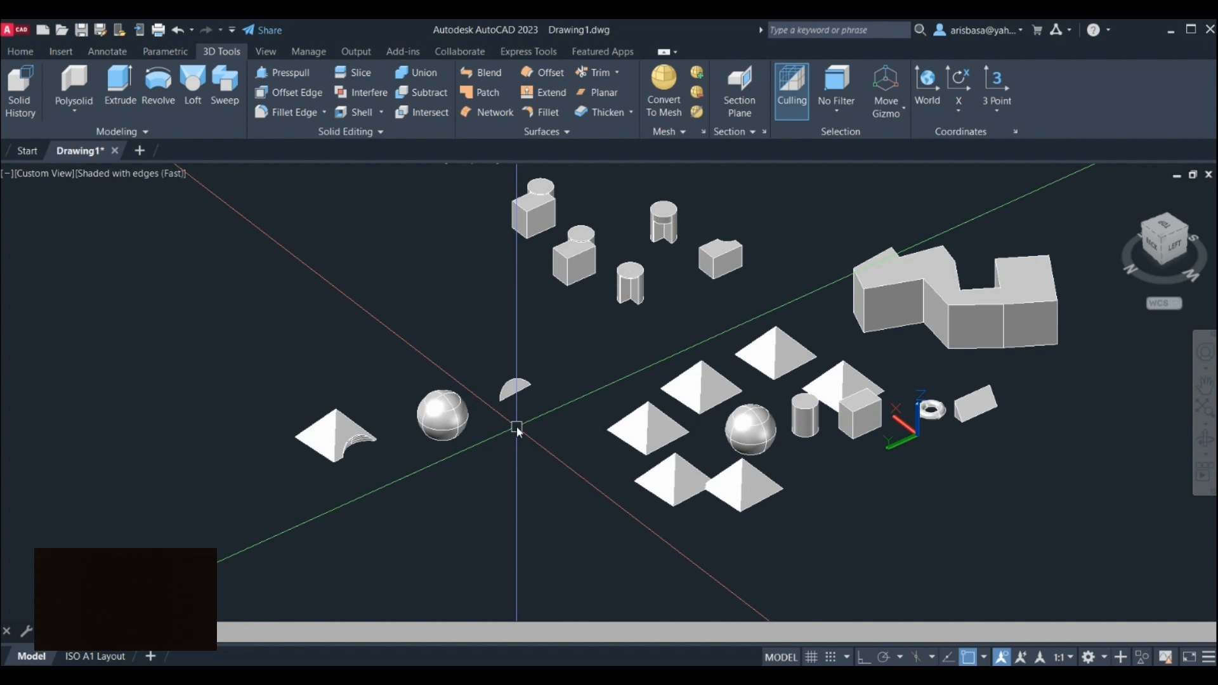
scroll(652, 351, "up", 2)
middle_click_drag(652, 351, 603, 368)
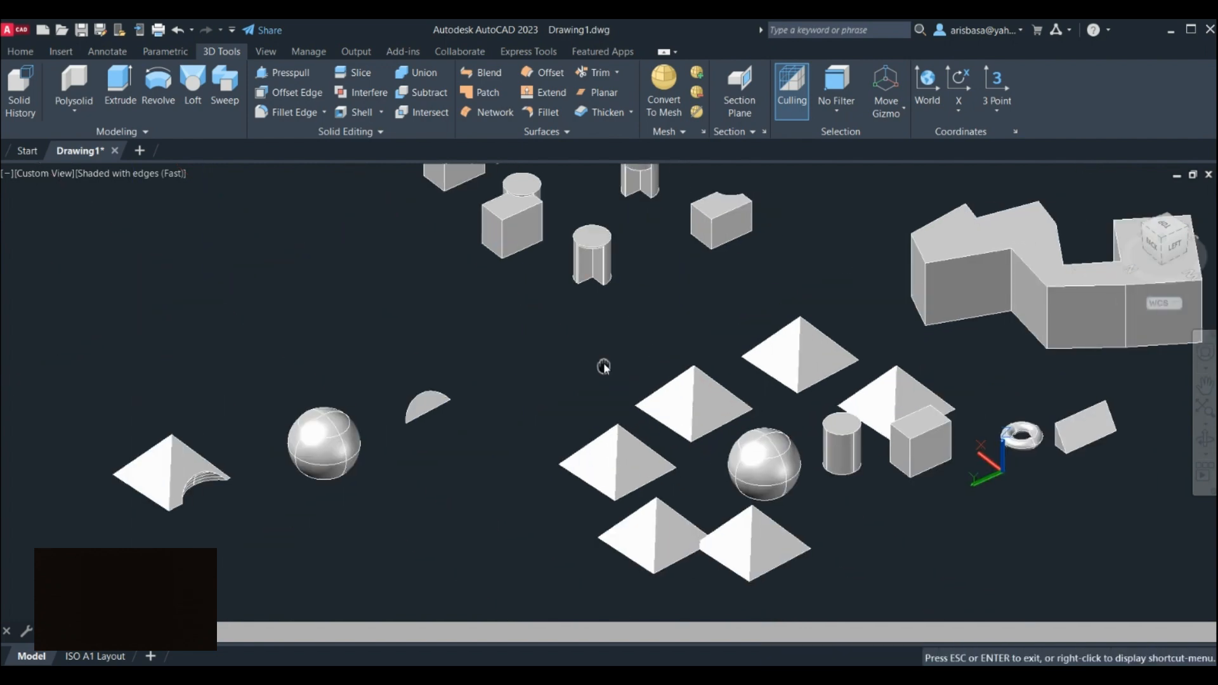
key("Escape")
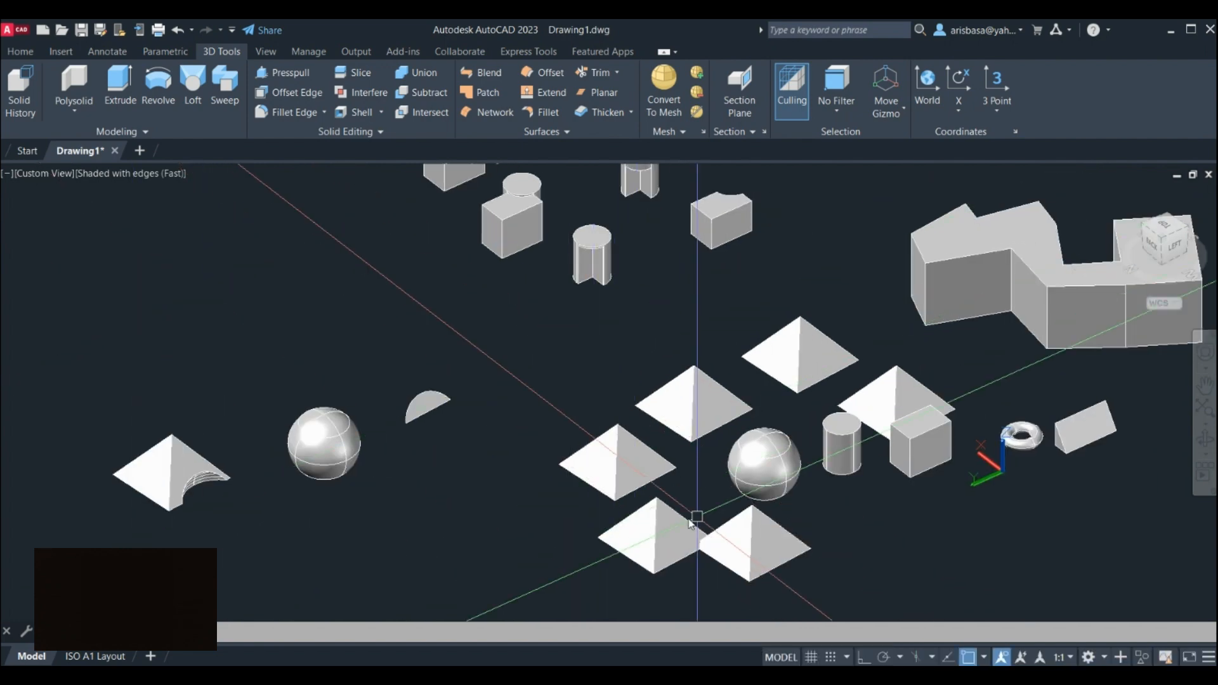